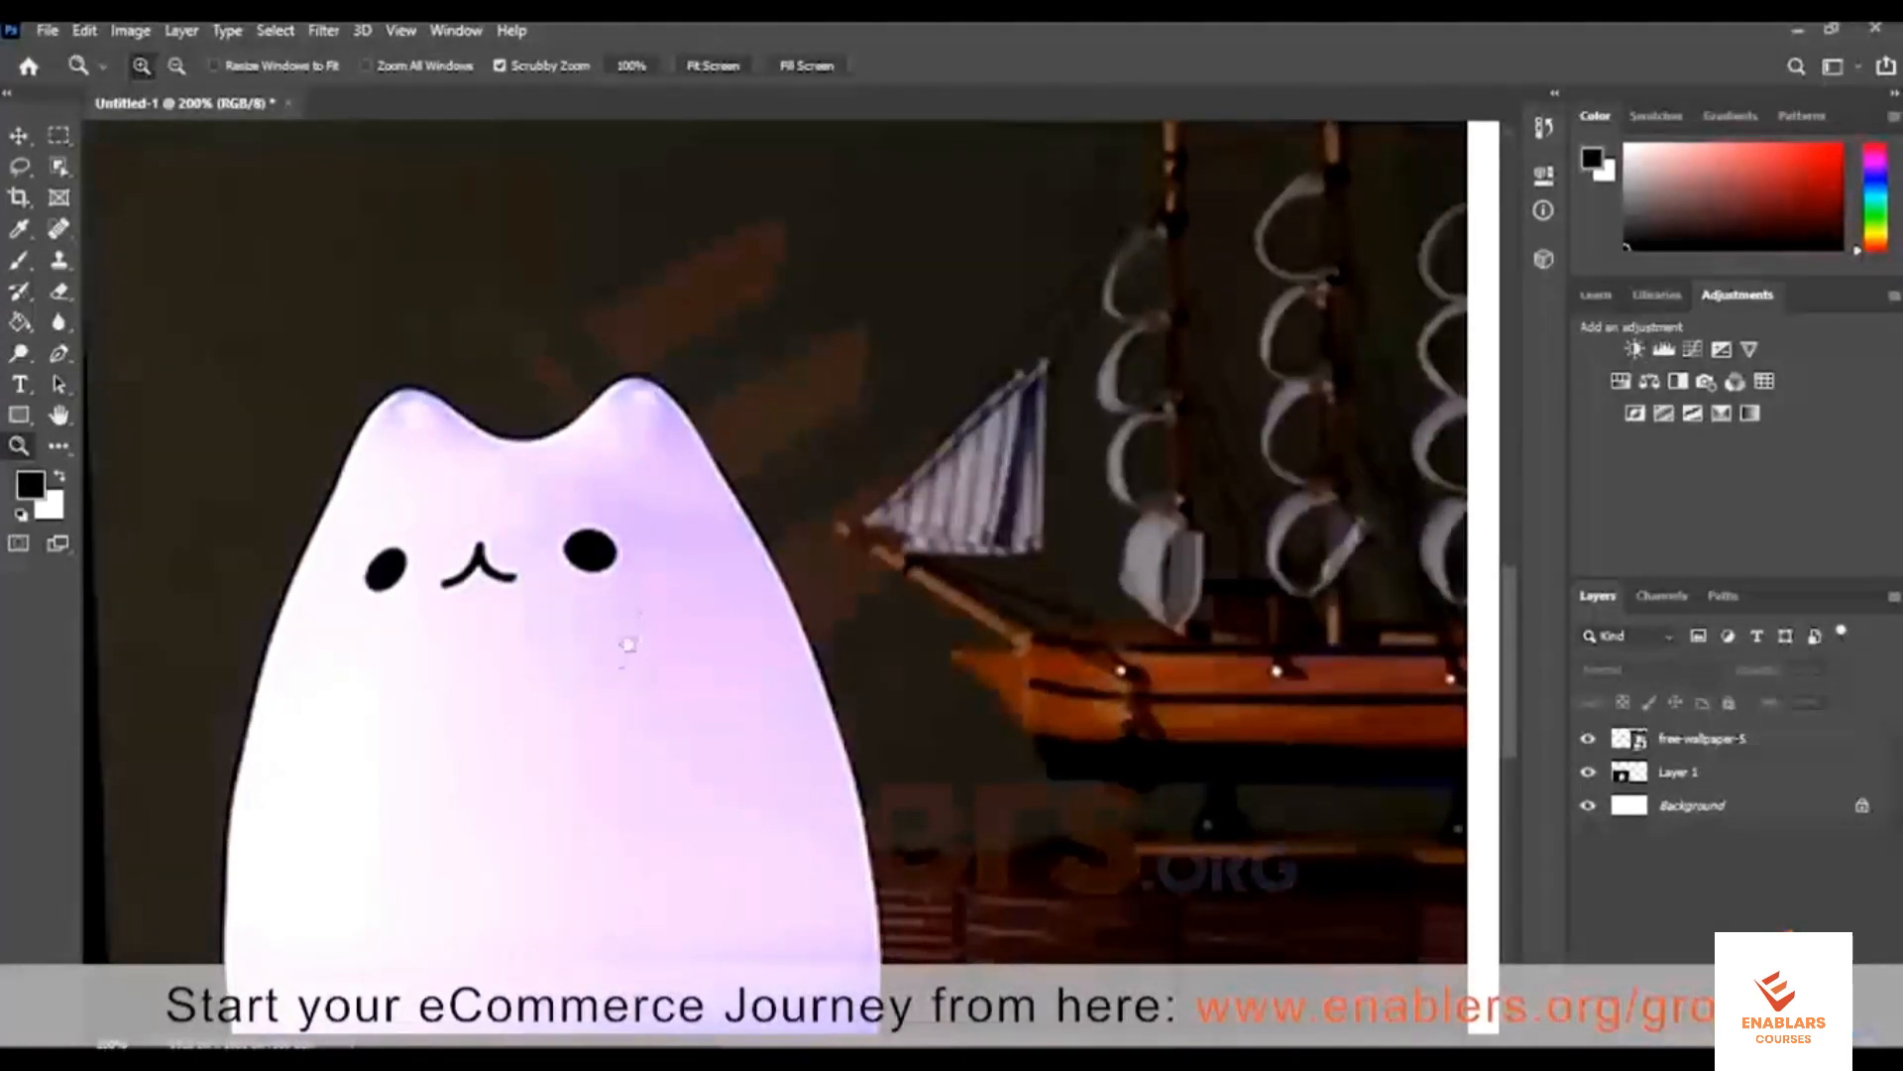
Trace a freehand Lasso selection around the whole outline of the glowing cat lamp
{"action": "left_click_drag", "start_coordinate": [625, 638], "coordinate": [850, 457]}
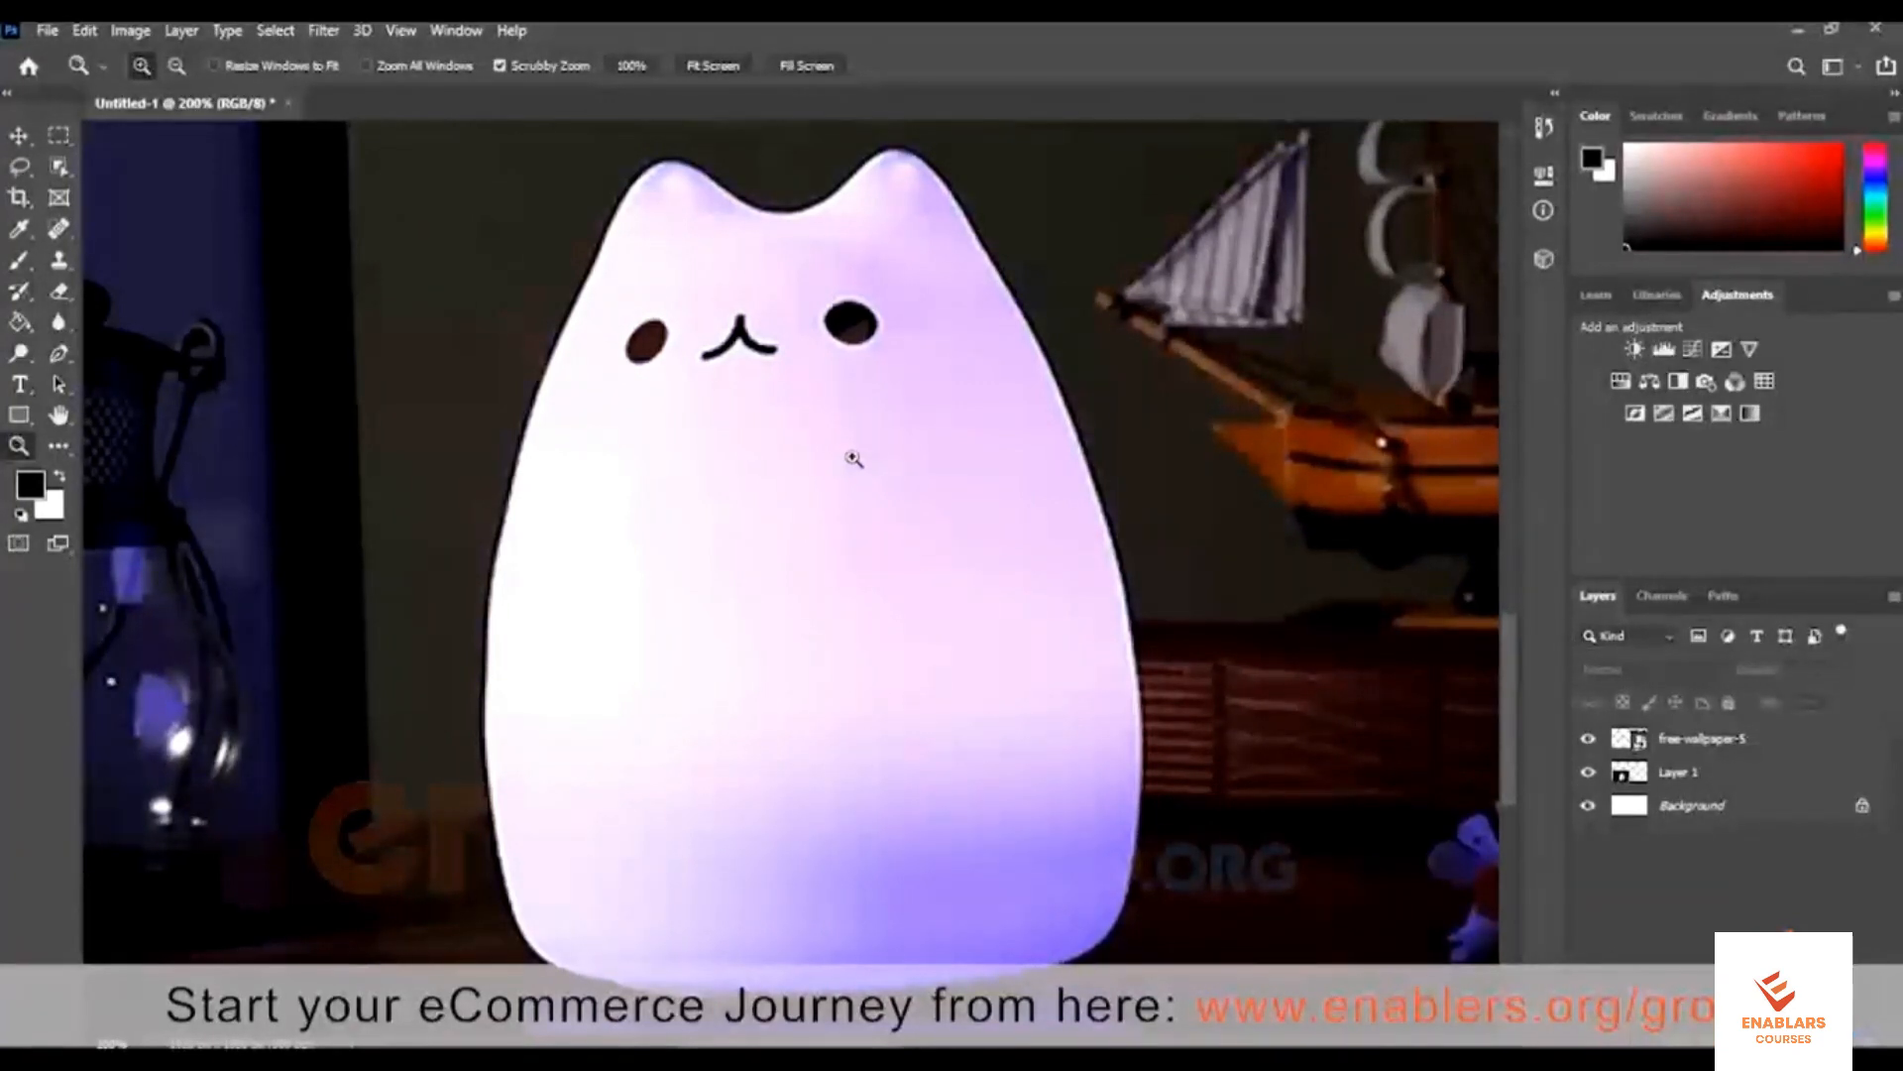
{"action": "left_click", "coordinate": [18, 168]}
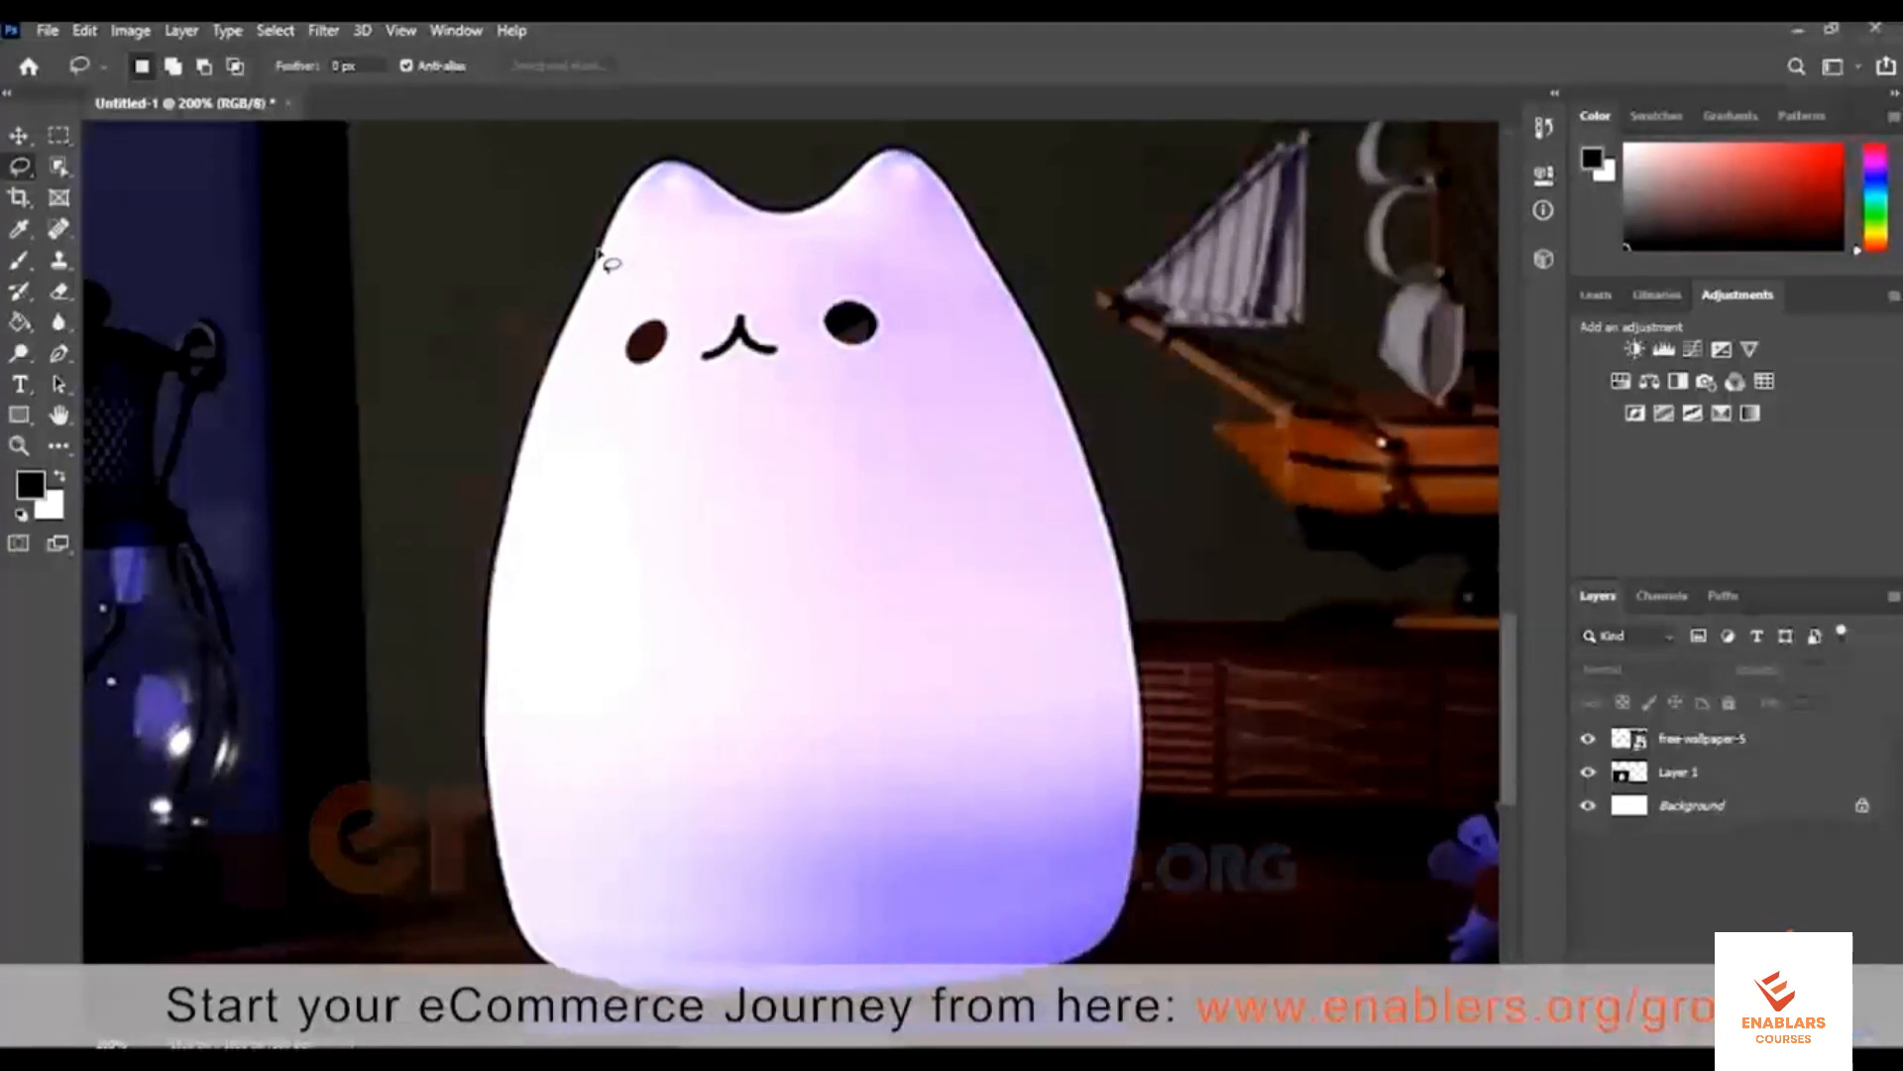
{"action": "mouse_move", "coordinate": [630, 196]}
{"action": "left_mouse_down"}
{"action": "mouse_move", "coordinate": [684, 163]}
{"action": "mouse_move", "coordinate": [823, 211]}
{"action": "mouse_move", "coordinate": [887, 152]}
{"action": "mouse_move", "coordinate": [917, 158]}
{"action": "mouse_move", "coordinate": [988, 248]}
{"action": "mouse_move", "coordinate": [1106, 500]}
{"action": "mouse_move", "coordinate": [1155, 678]}
{"action": "mouse_move", "coordinate": [1142, 892]}
{"action": "mouse_move", "coordinate": [1100, 966]}
{"action": "mouse_move", "coordinate": [1010, 1008]}
{"action": "mouse_move", "coordinate": [774, 1027]}
{"action": "mouse_move", "coordinate": [551, 971]}
{"action": "mouse_move", "coordinate": [511, 892]}
{"action": "mouse_move", "coordinate": [492, 644]}
{"action": "mouse_move", "coordinate": [526, 458]}
{"action": "mouse_move", "coordinate": [598, 290]}
{"action": "left_mouse_up"}
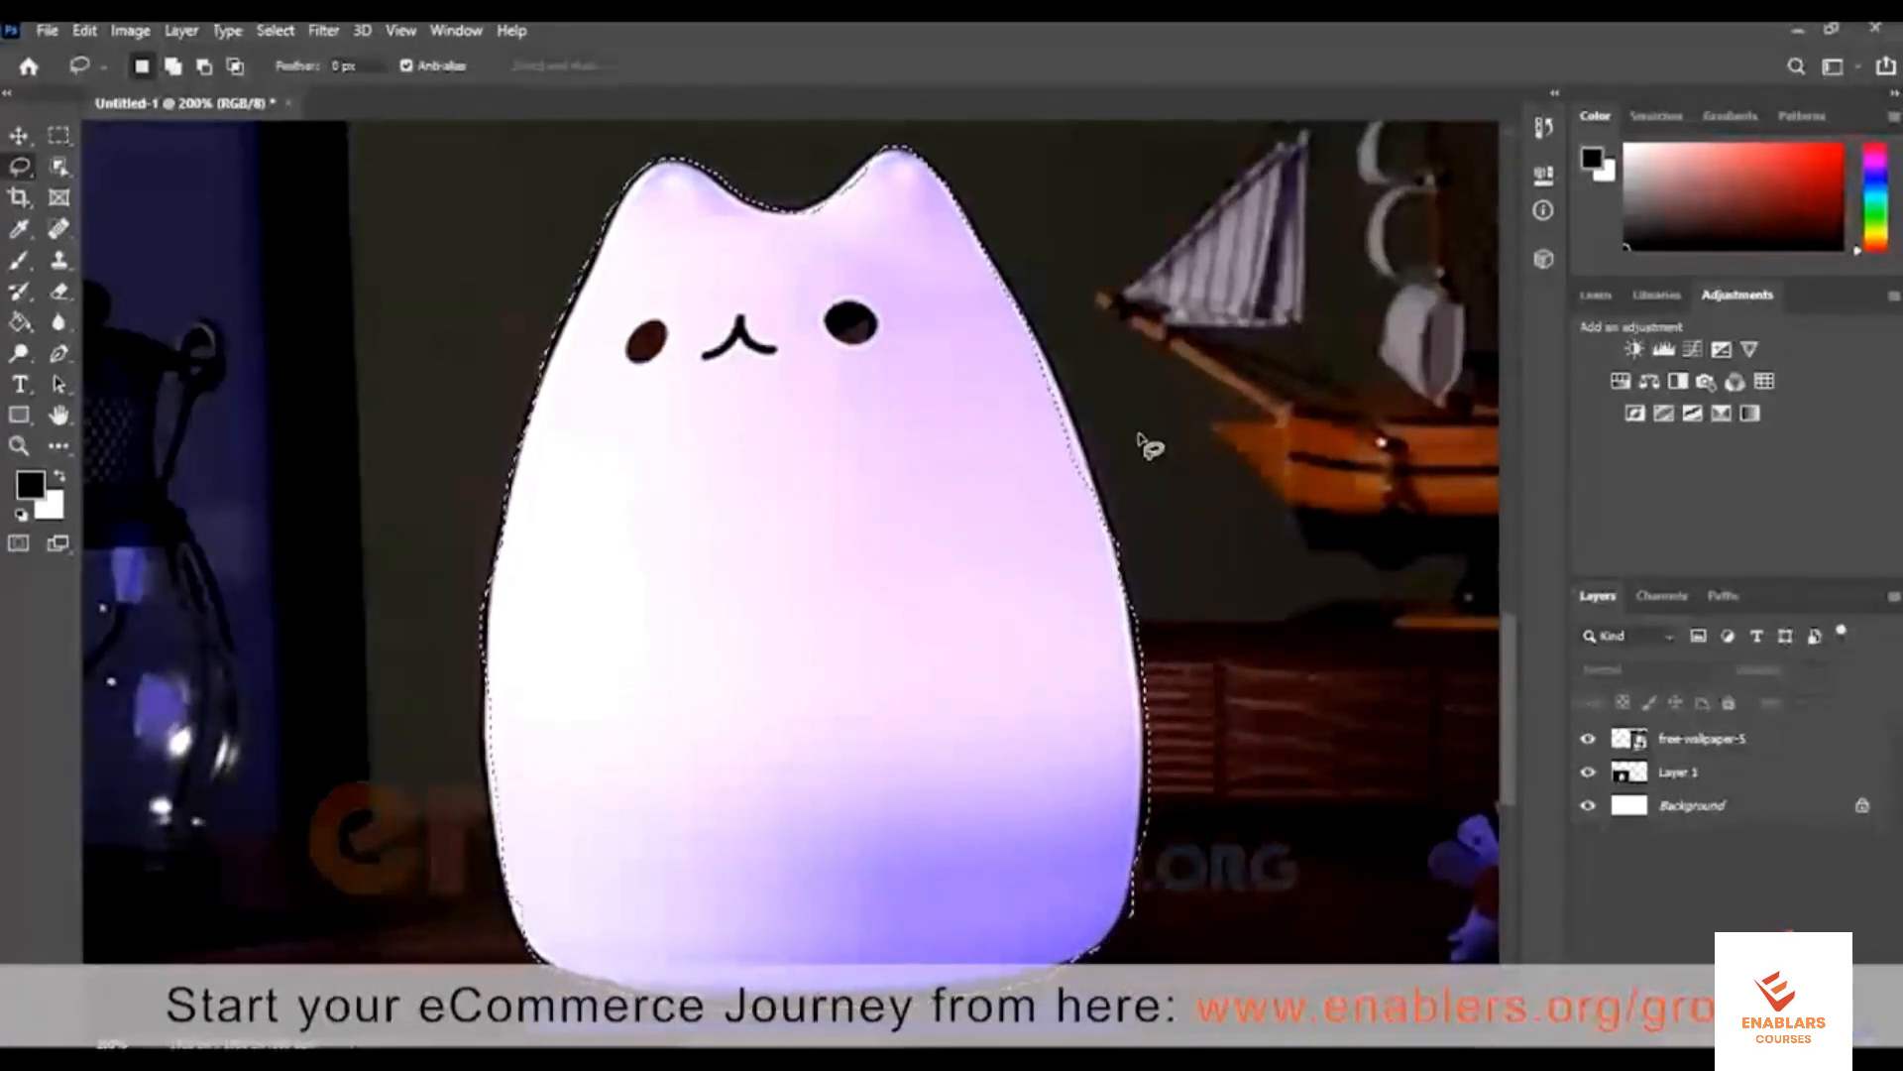
Add the missed strip along the lamp's right side to the selection and subtract the excess outside its lower right edge
{"action": "key", "text": "shift"}
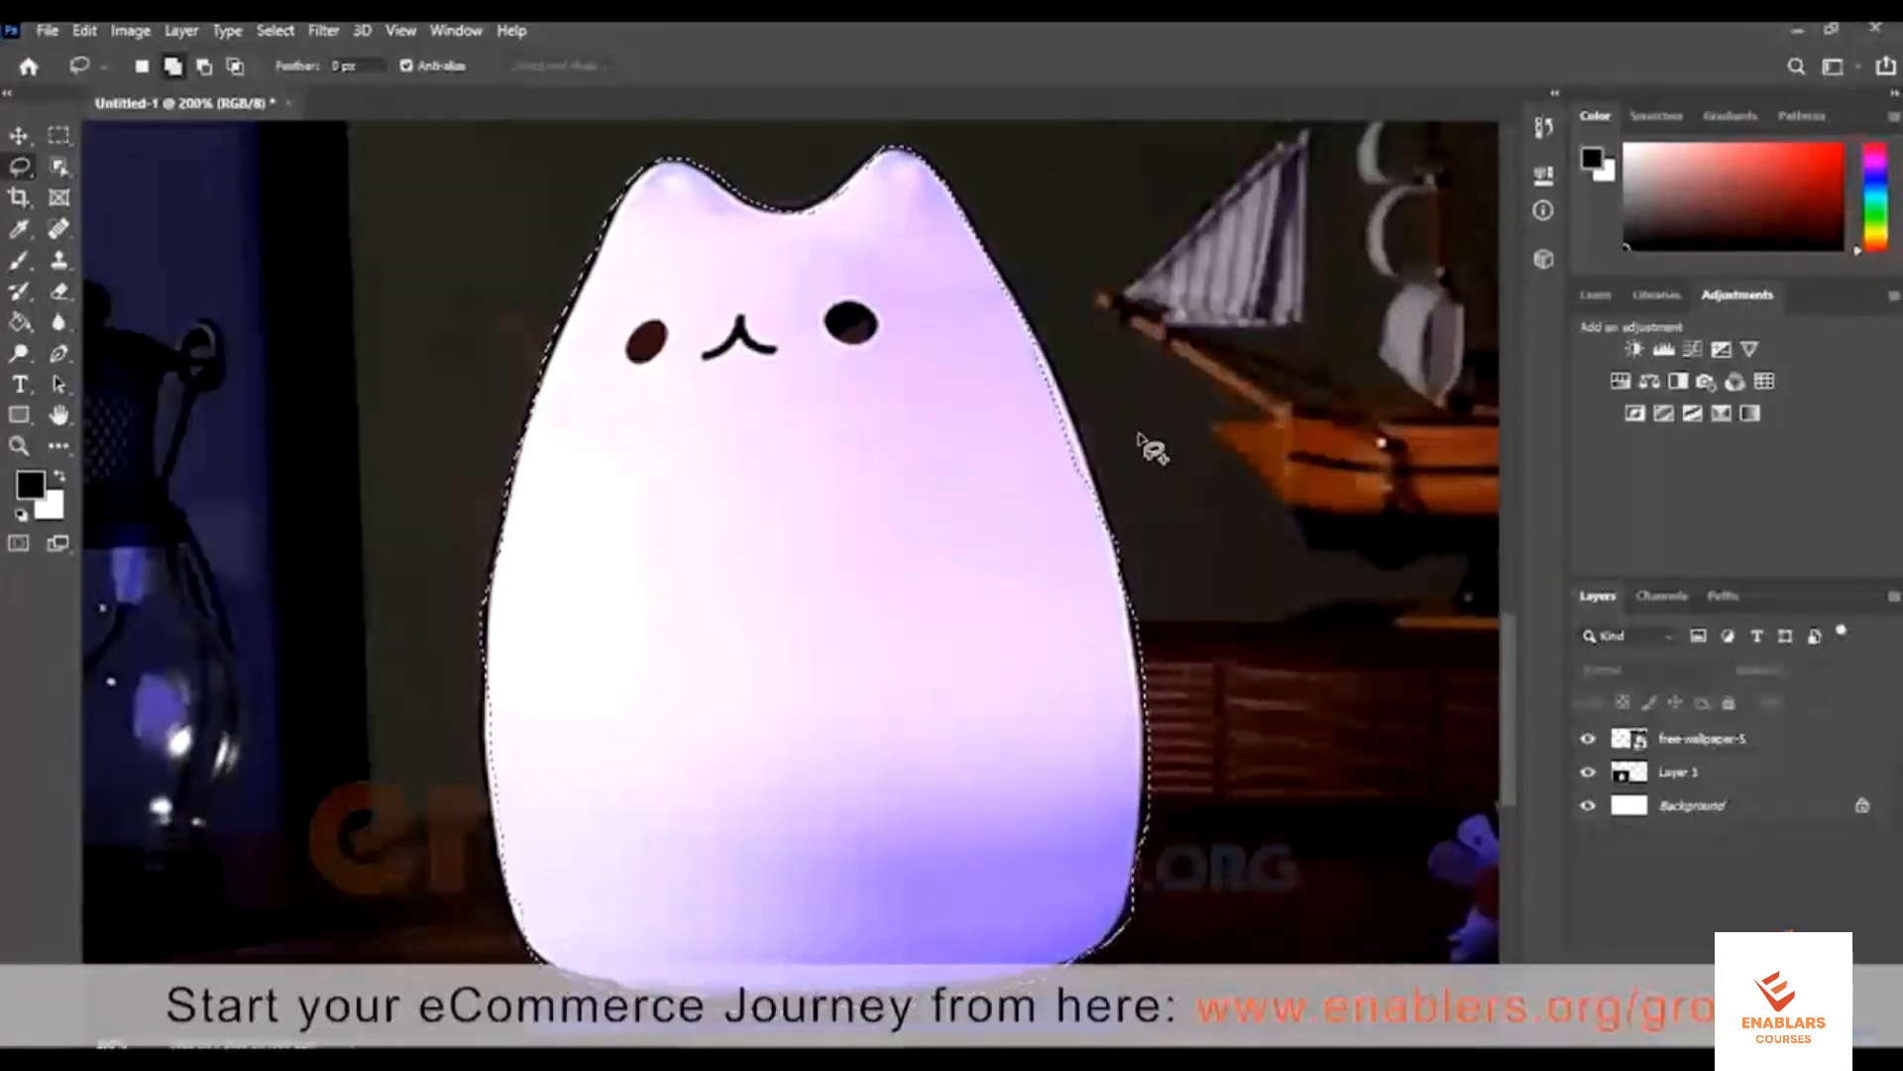
{"action": "key", "text": "shift"}
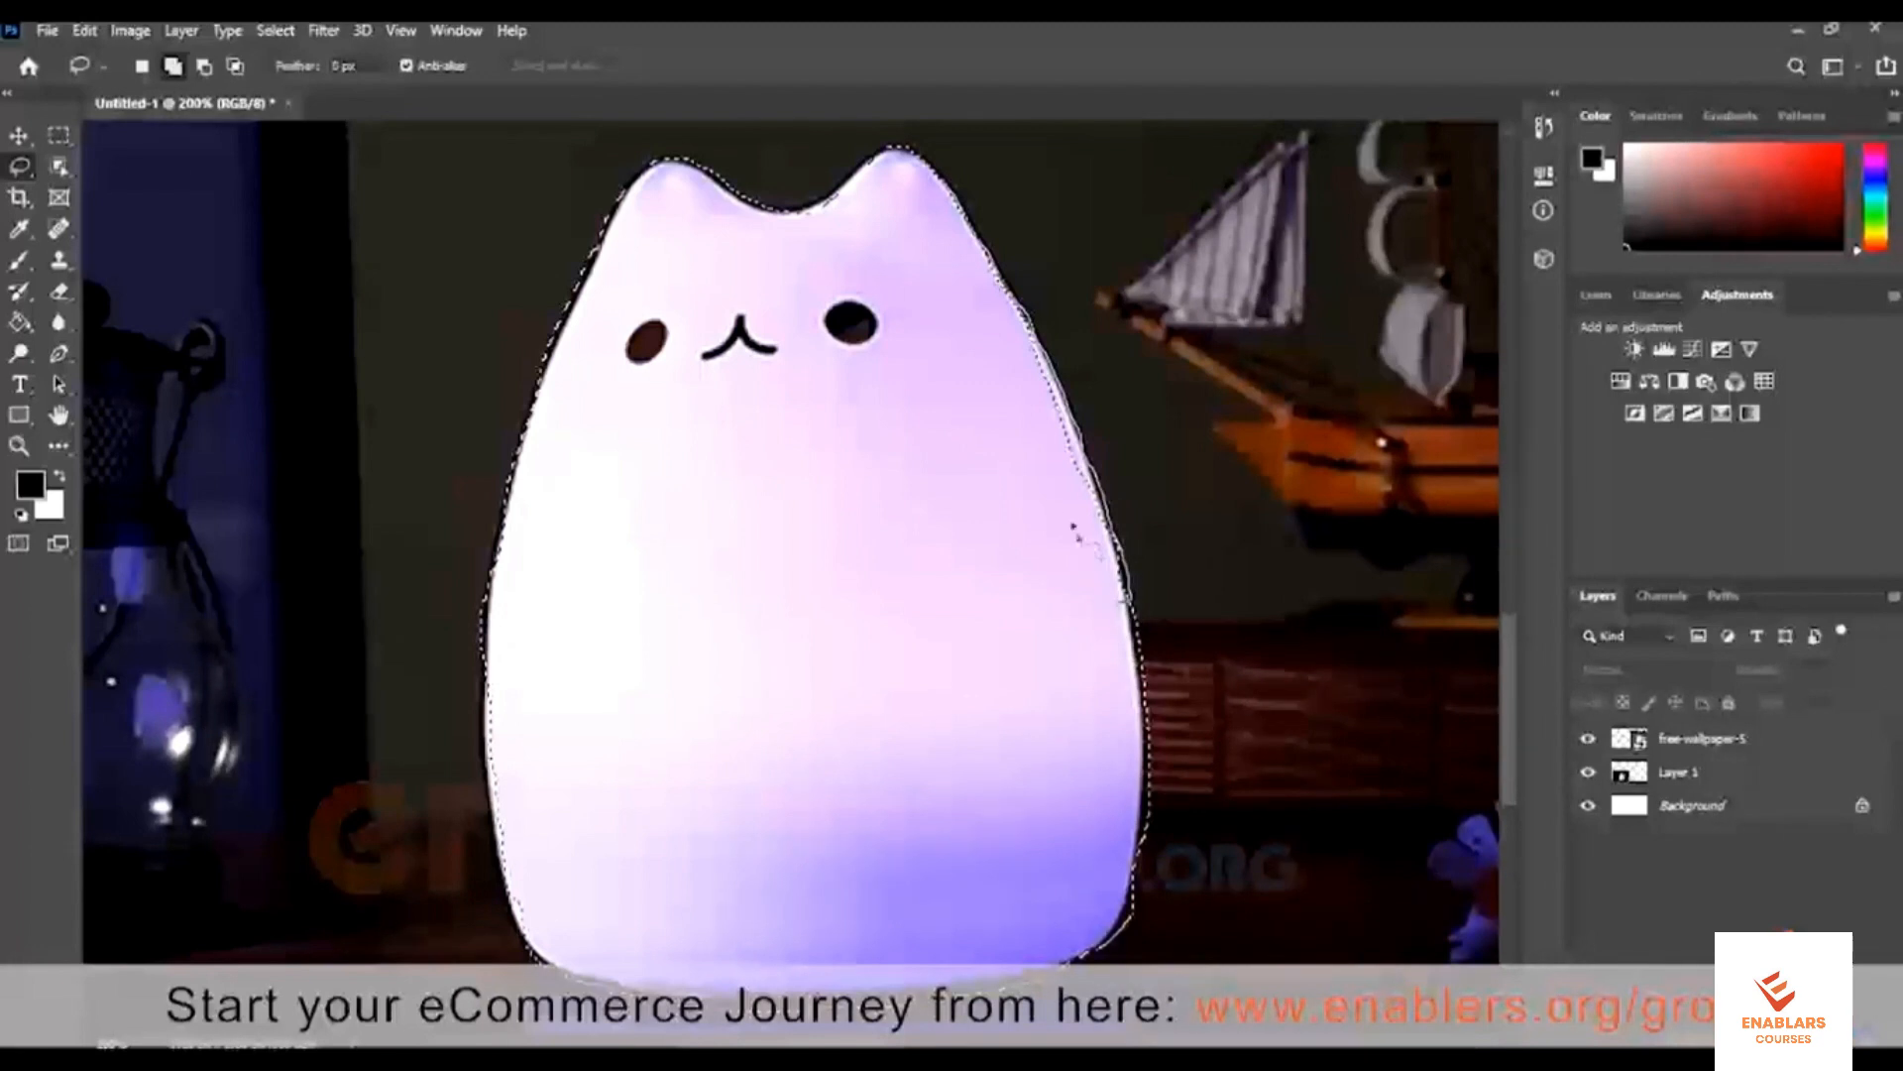
{"action": "left_click_drag", "start_coordinate": [996, 259], "coordinate": [994, 251]}
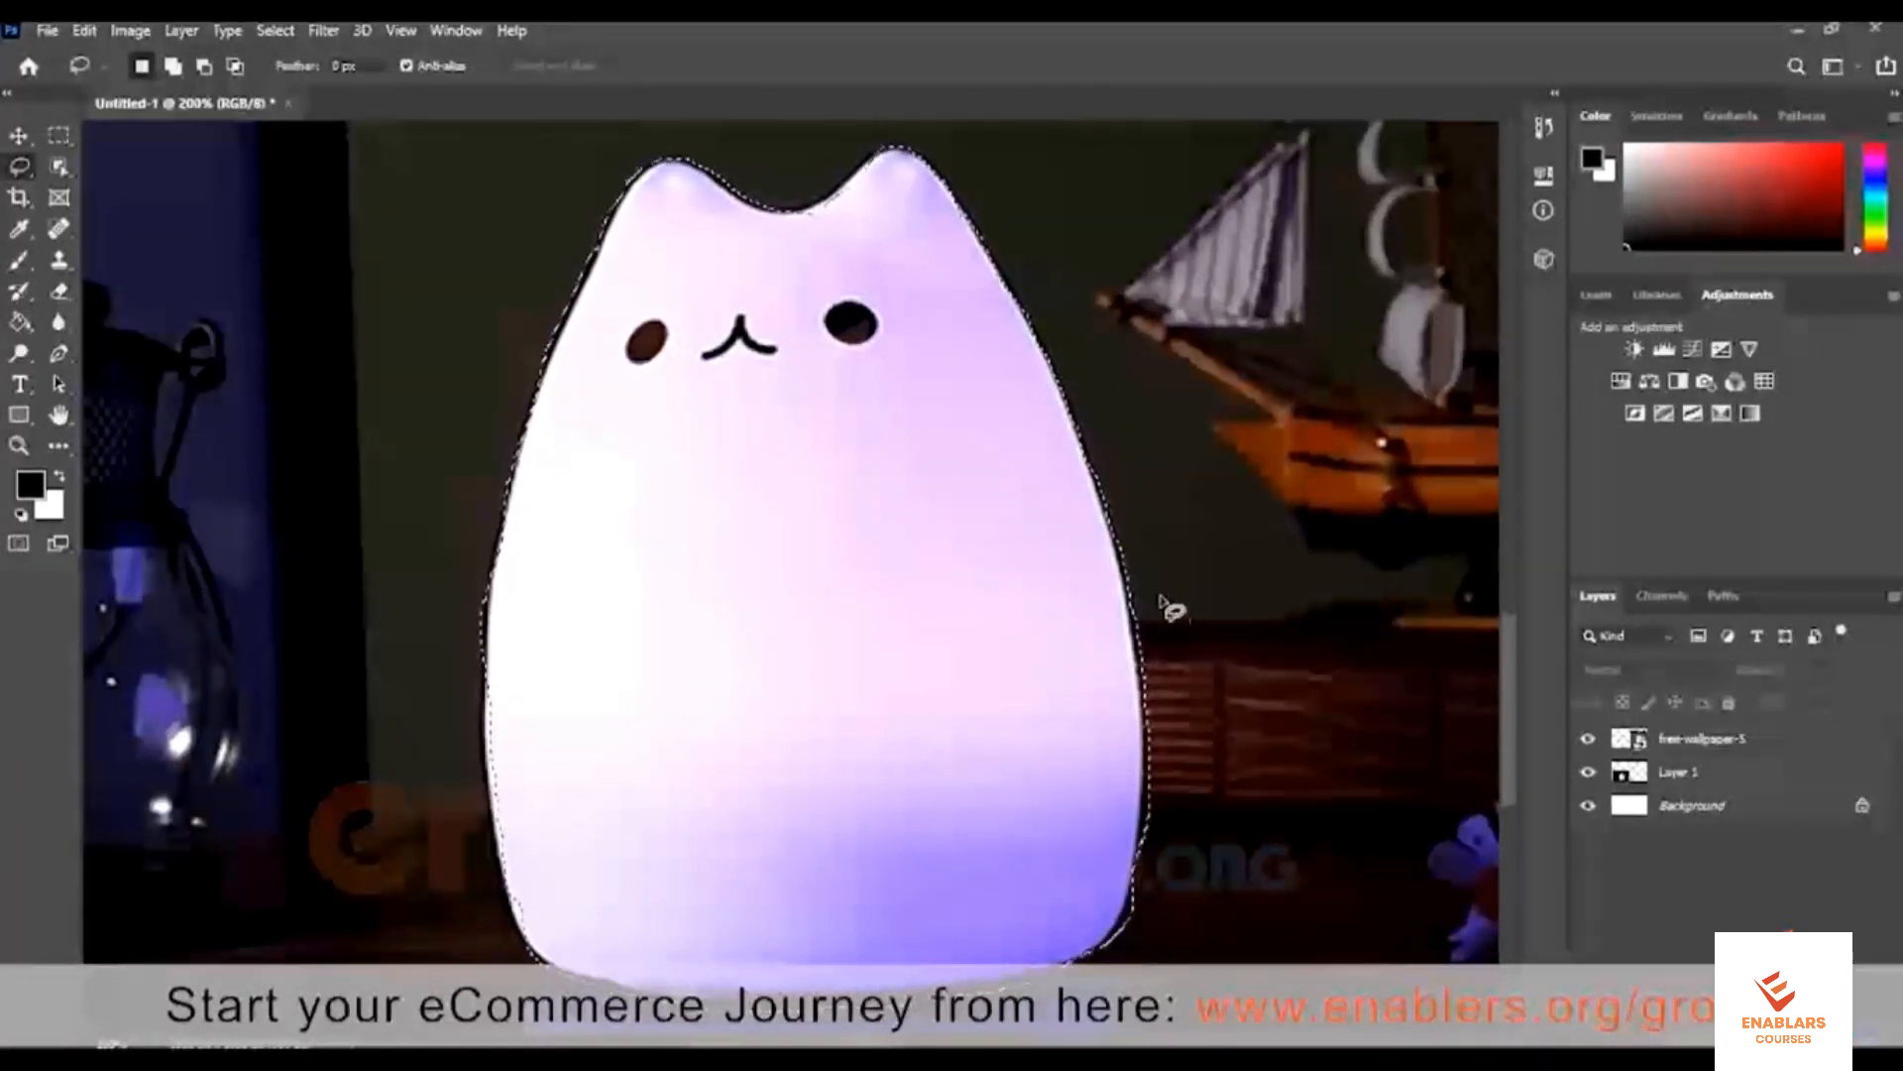
{"action": "key", "text": "alt"}
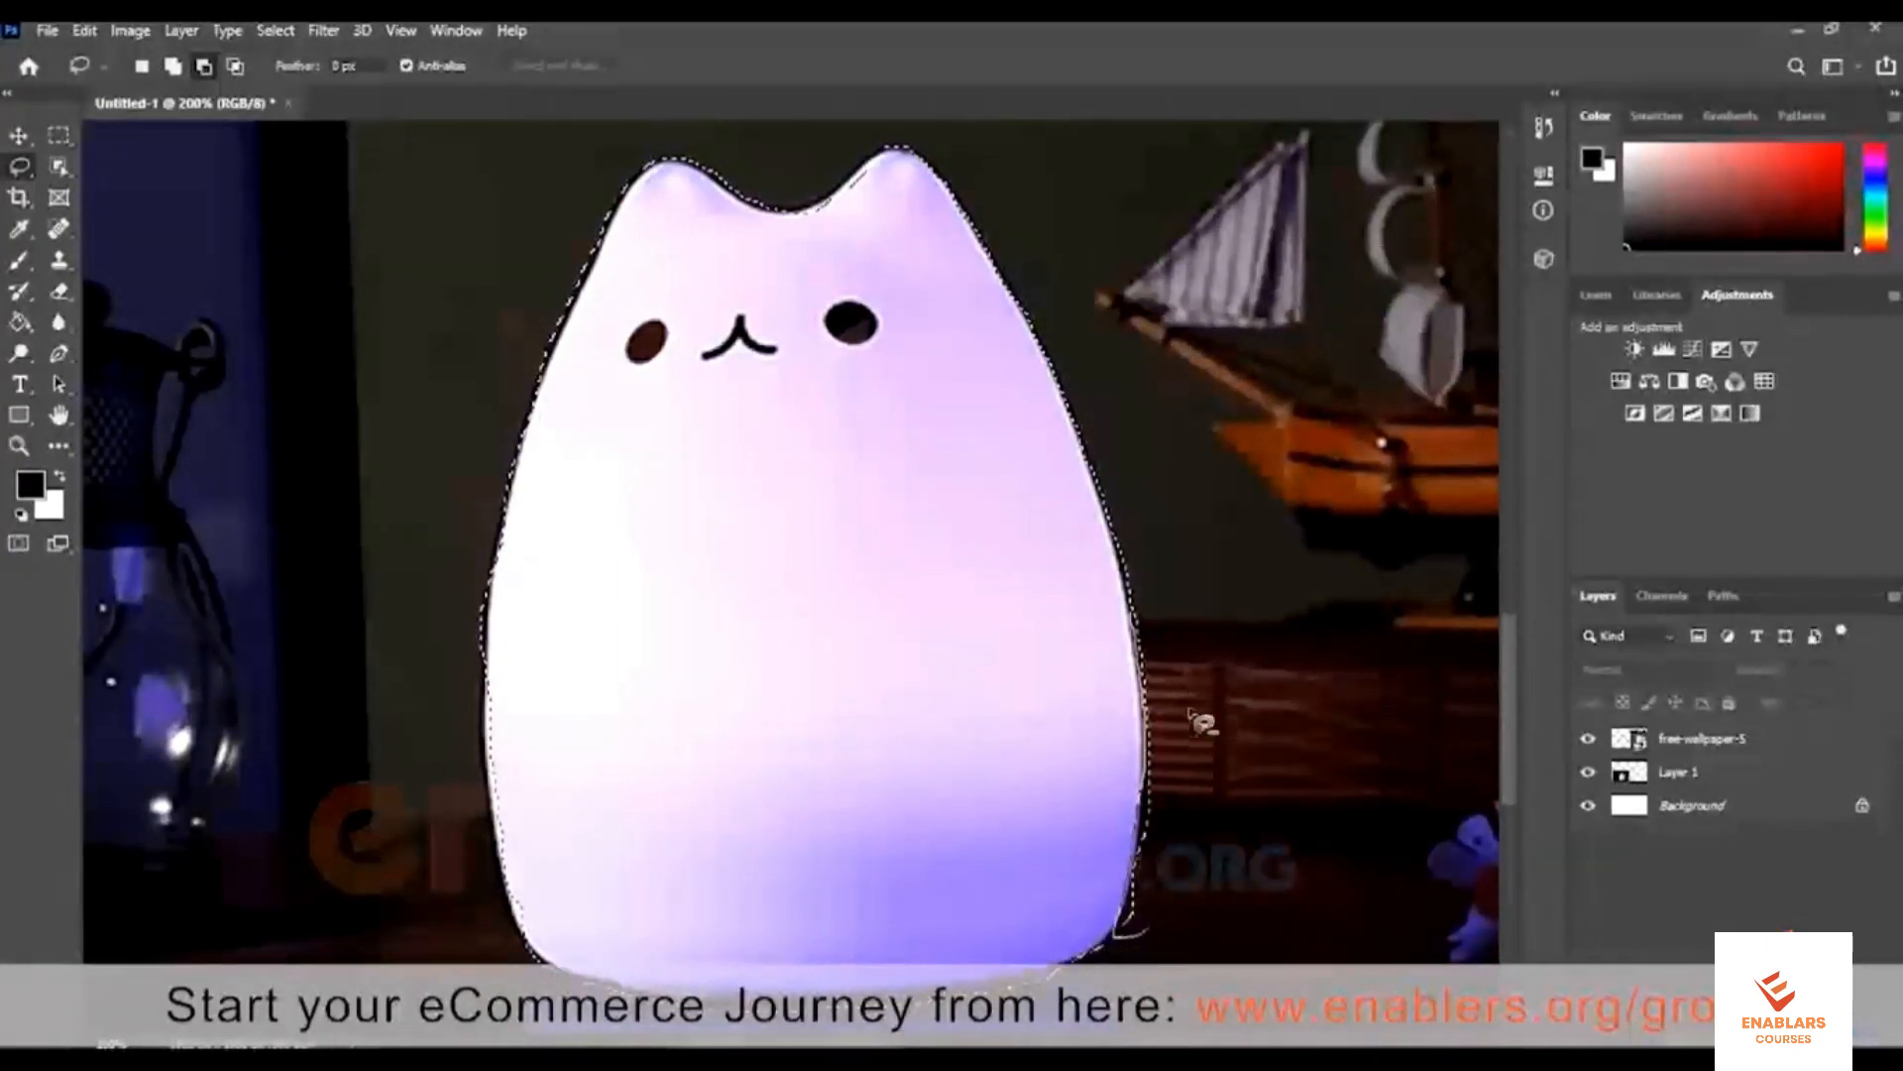
{"action": "mouse_move", "coordinate": [1158, 628]}
{"action": "left_mouse_down"}
{"action": "mouse_move", "coordinate": [1138, 615]}
{"action": "mouse_move", "coordinate": [1199, 606]}
{"action": "left_mouse_up"}
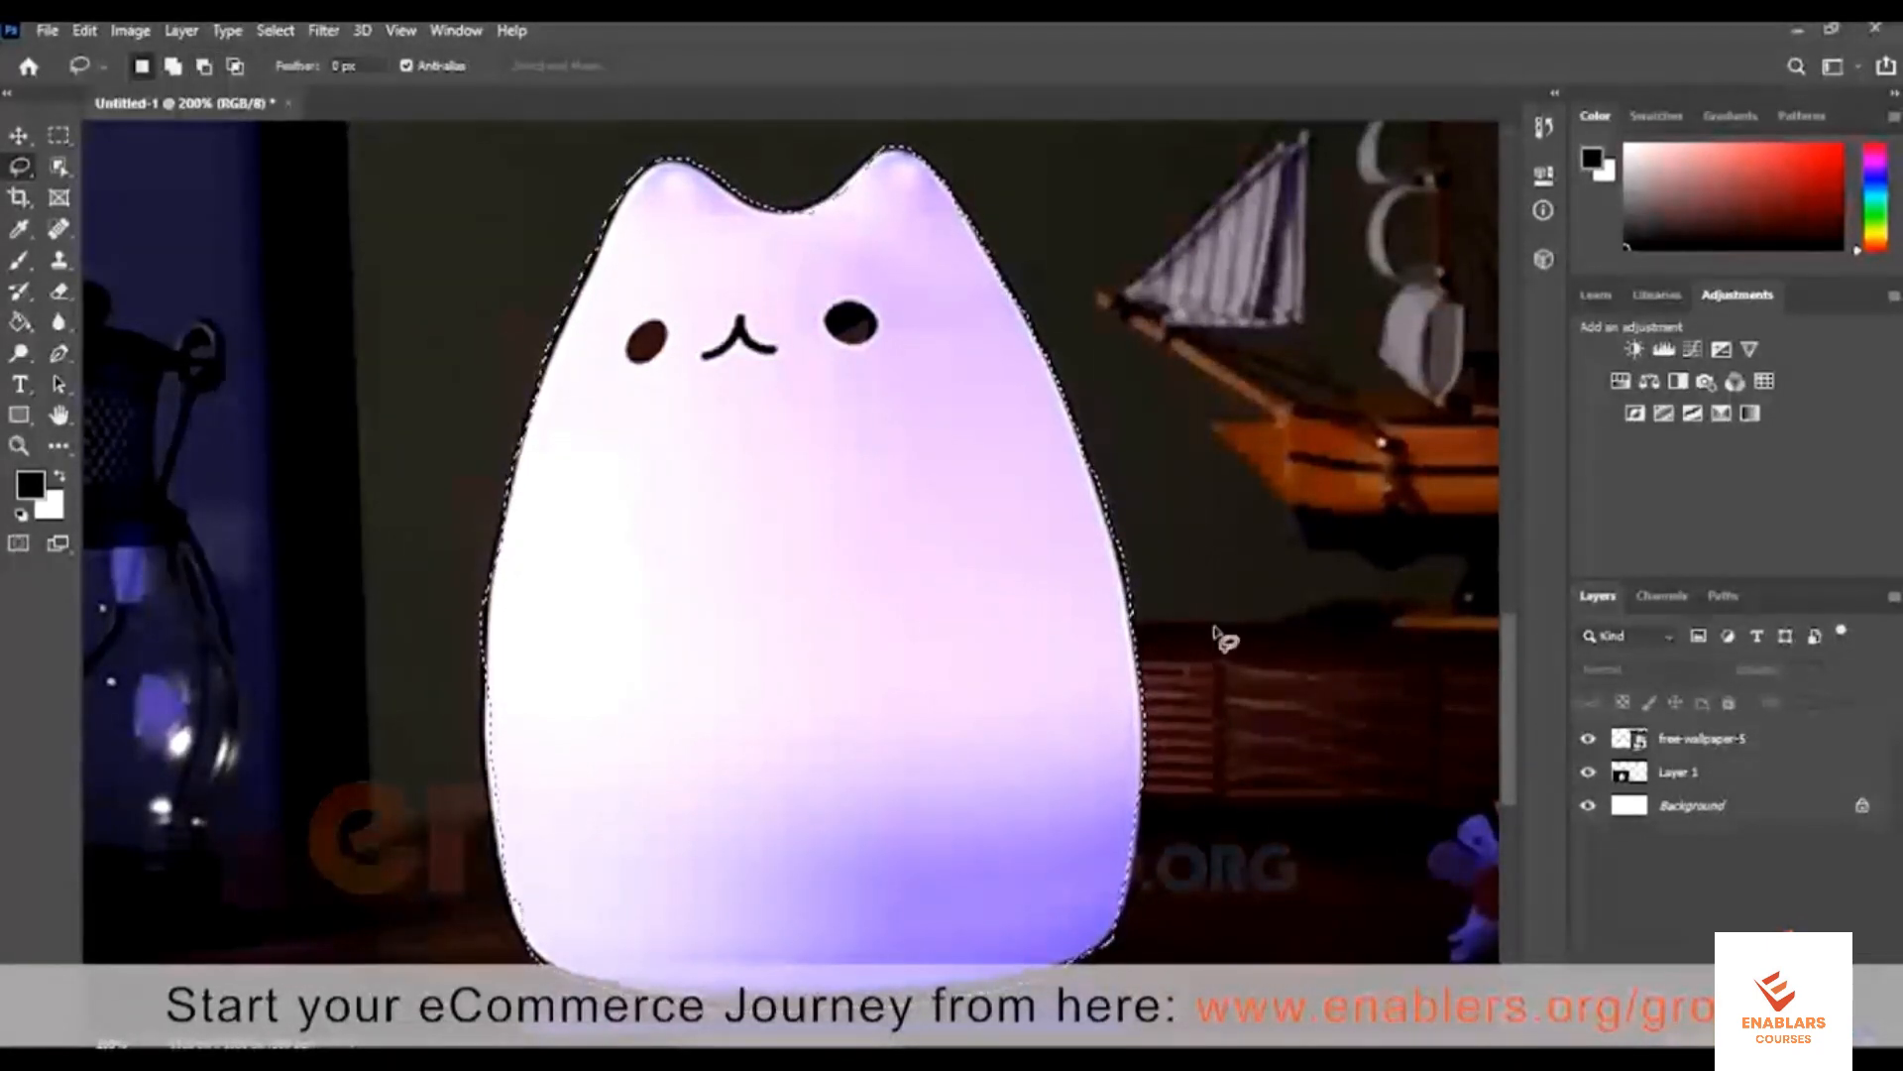
Add the missed area at the lamp's lower right corner to the Lasso selection
{"action": "scroll", "coordinate": [1210, 639], "scroll_direction": "down", "scroll_amount": 3}
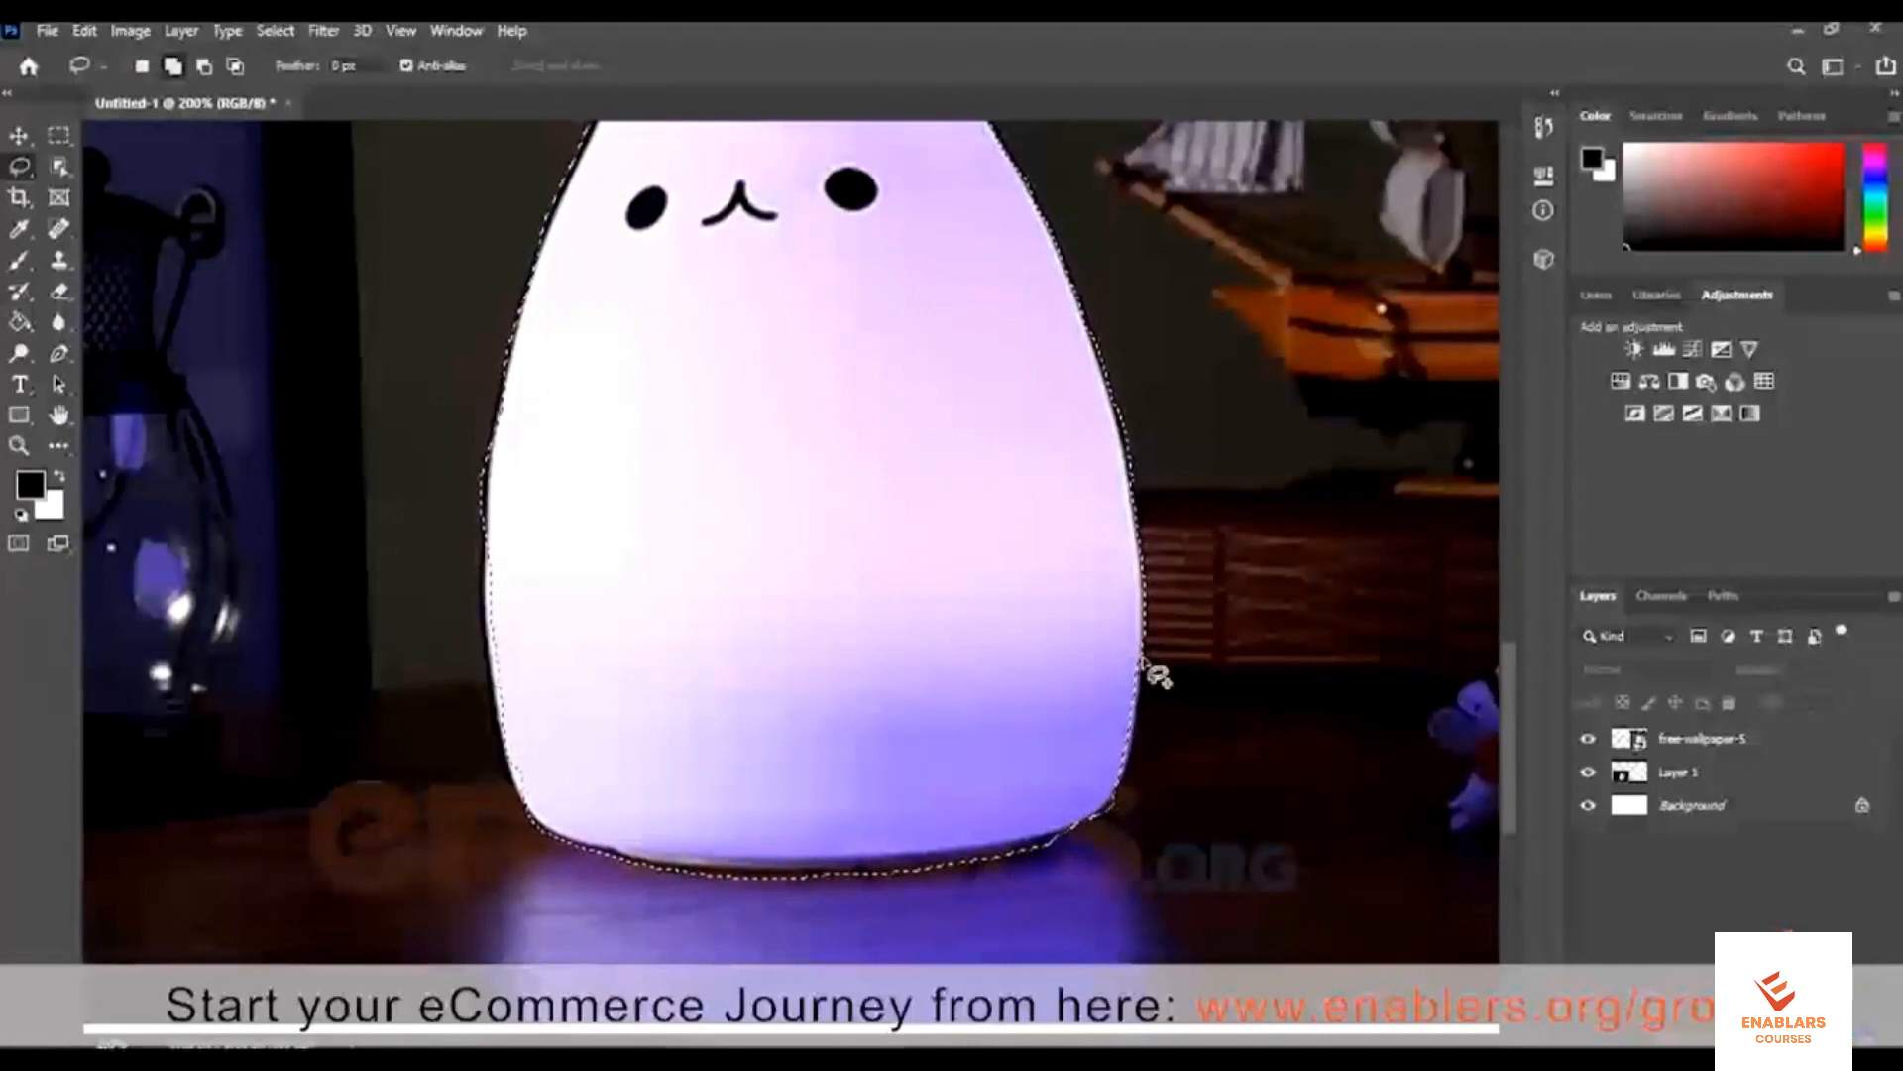
{"action": "mouse_move", "coordinate": [1145, 682]}
{"action": "left_mouse_down"}
{"action": "mouse_move", "coordinate": [1119, 805]}
{"action": "mouse_move", "coordinate": [1070, 845]}
{"action": "left_mouse_up"}
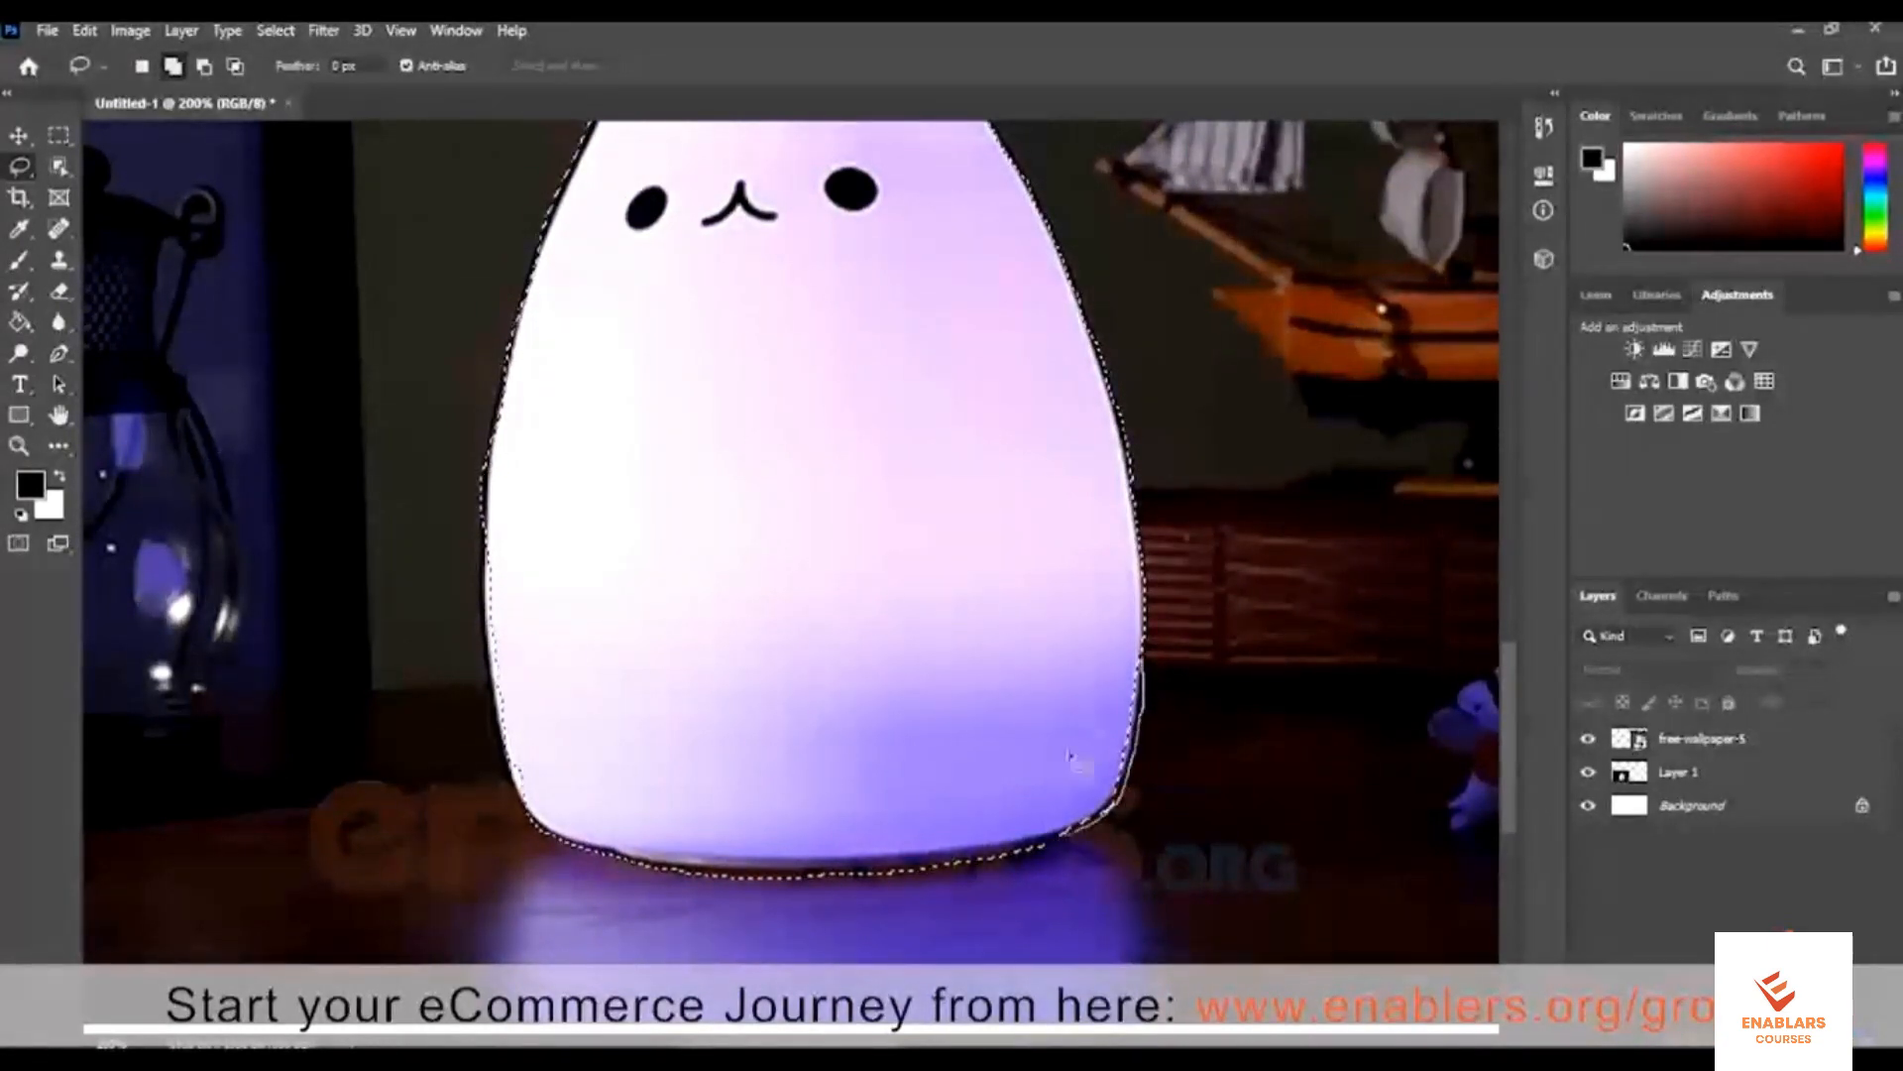
{"action": "left_click_drag", "start_coordinate": [1137, 682], "coordinate": [1155, 676]}
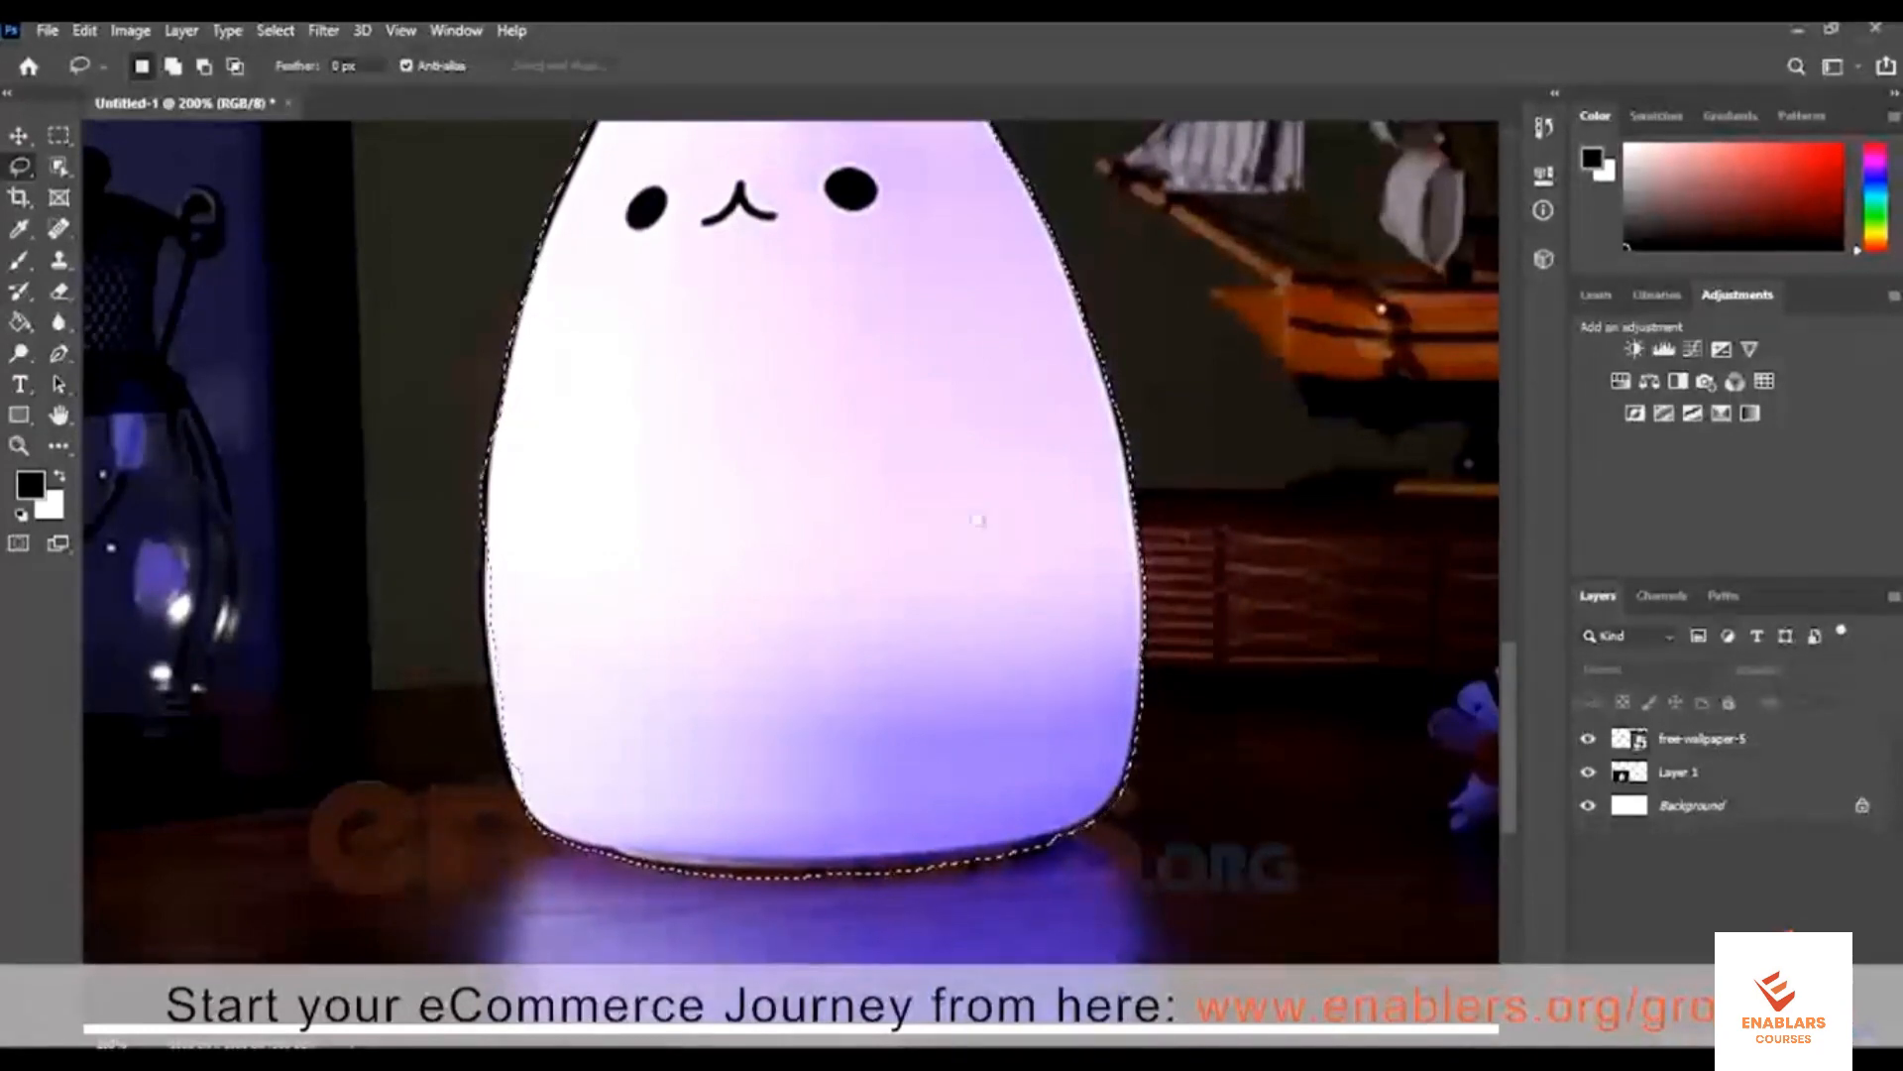
Add the missed strip along the lamp's lower left edge to the Lasso selection
{"action": "scroll", "coordinate": [872, 500], "scroll_direction": "up", "scroll_amount": 2}
{"action": "scroll", "coordinate": [872, 501], "scroll_direction": "up", "scroll_amount": 2}
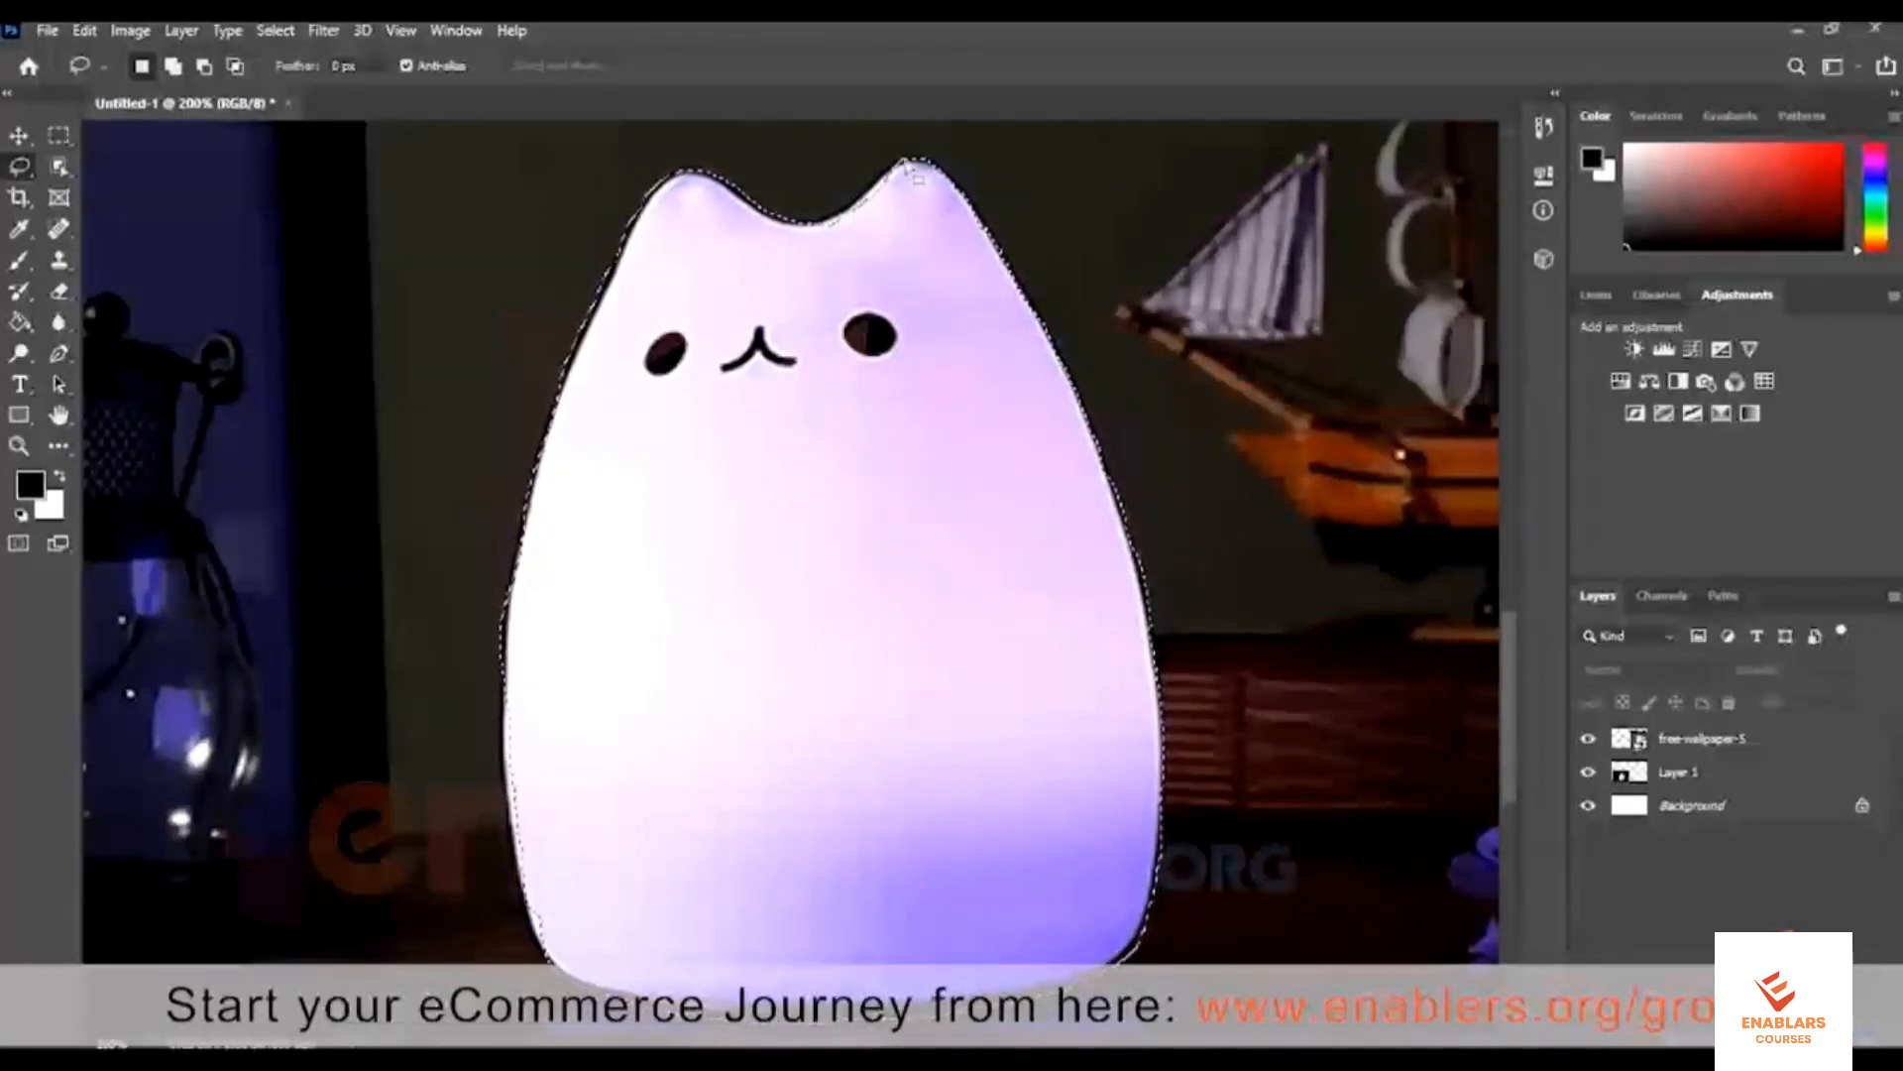
{"action": "key", "text": "shift"}
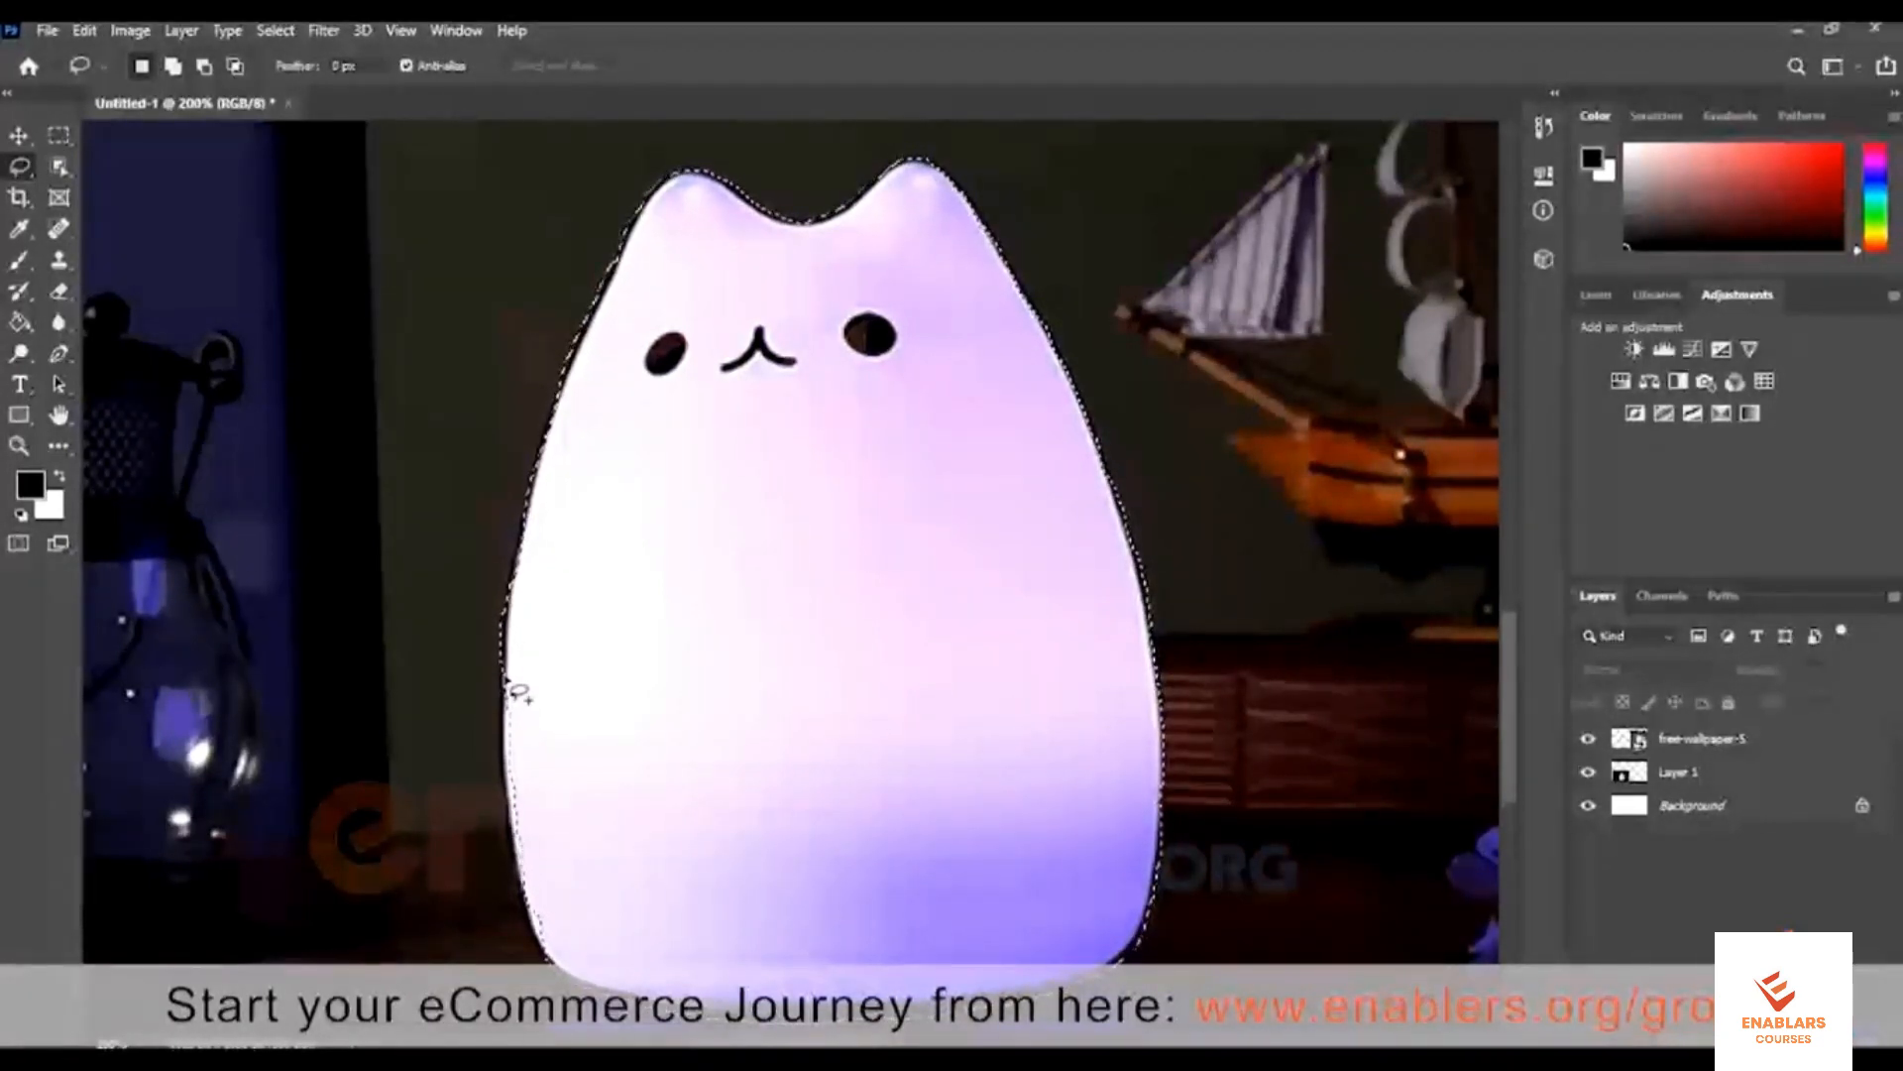
{"action": "left_click_drag", "start_coordinate": [507, 680], "coordinate": [508, 773]}
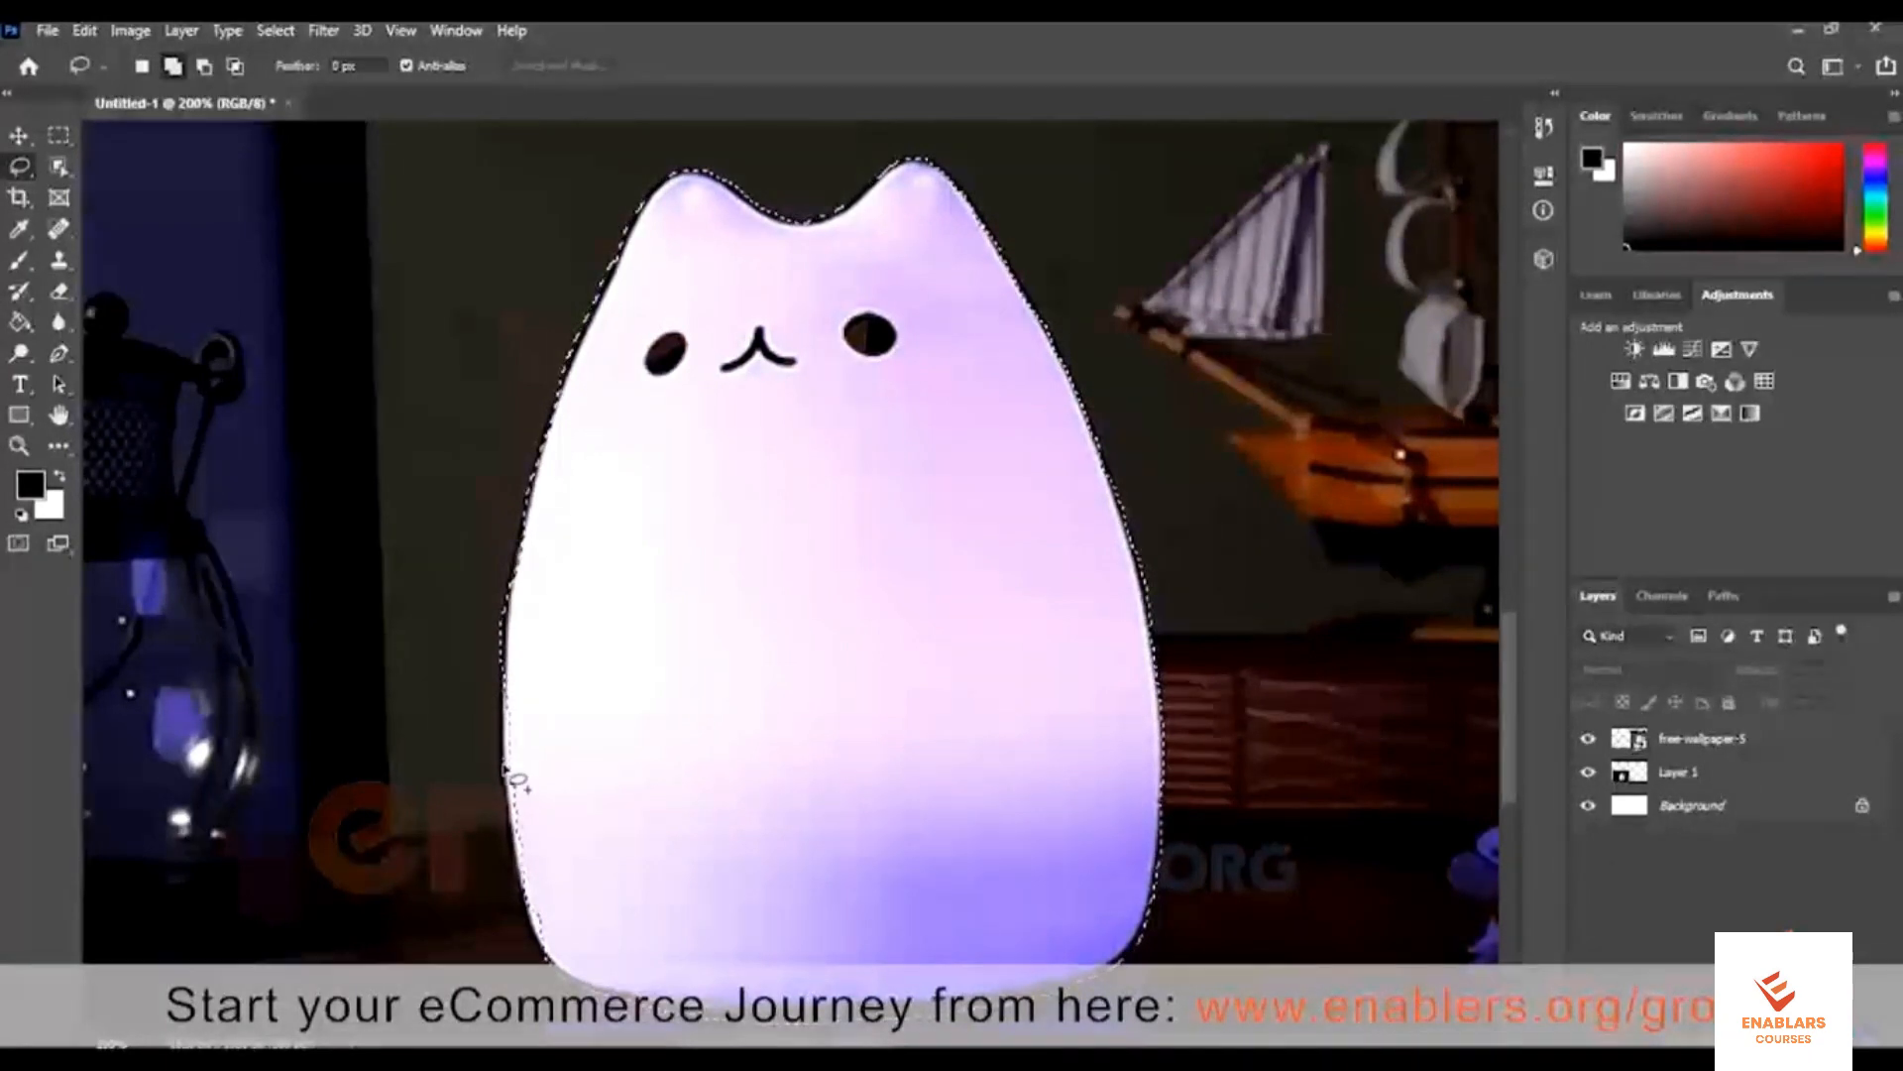
{"action": "left_click_drag", "start_coordinate": [522, 891], "coordinate": [551, 959]}
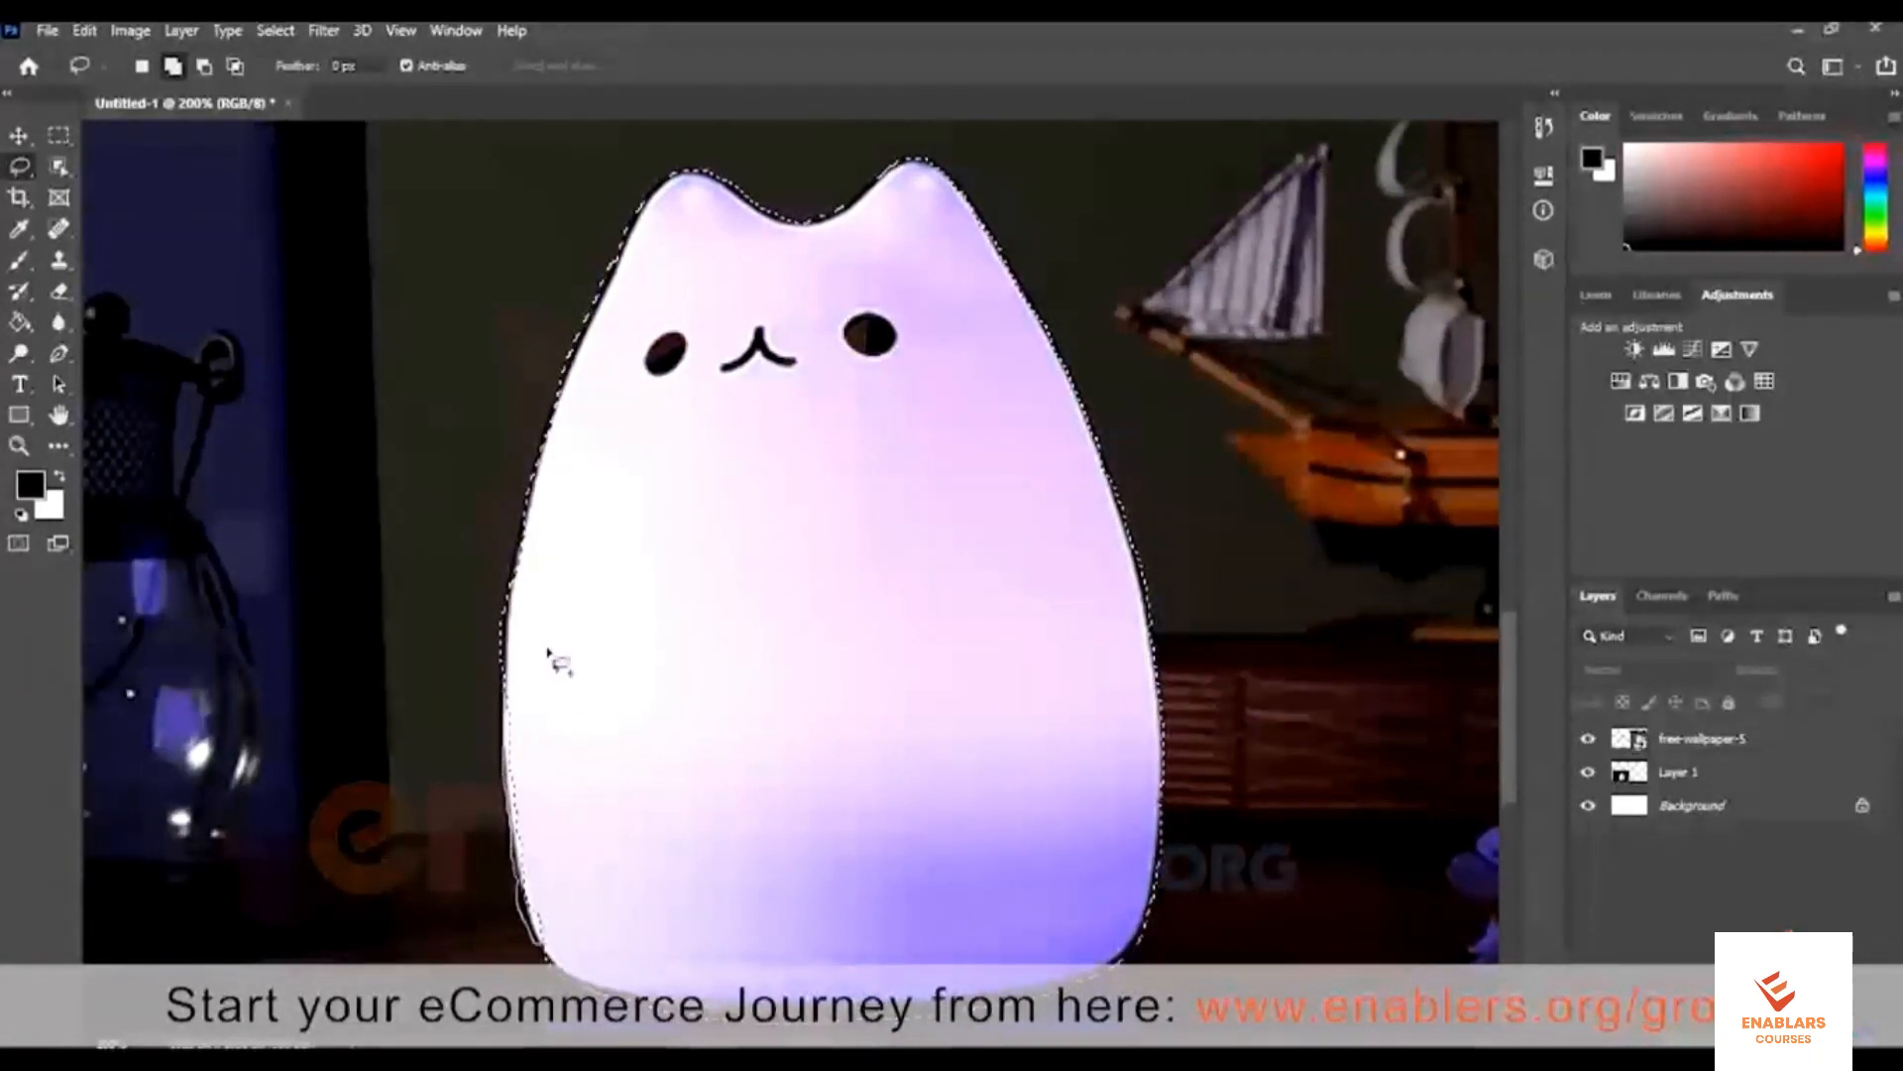
{"action": "left_click_drag", "start_coordinate": [516, 627], "coordinate": [516, 628]}
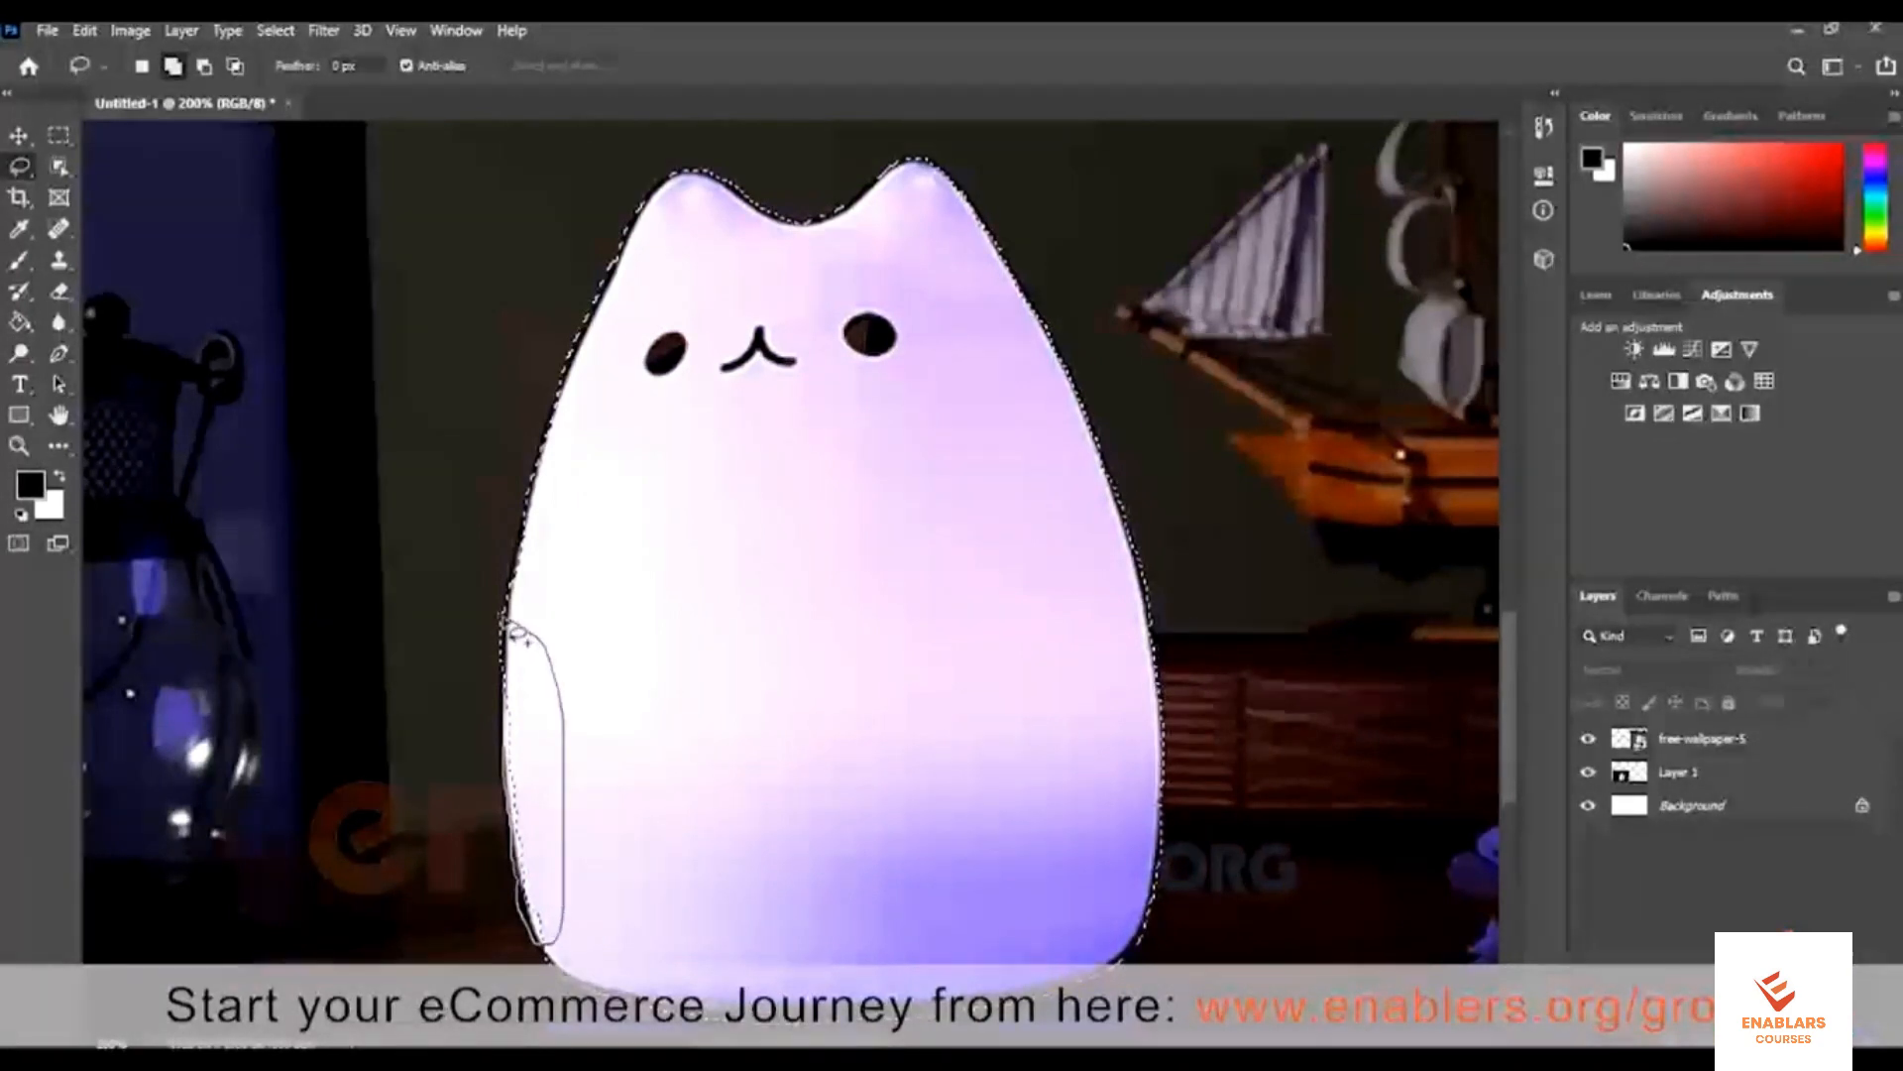
{"action": "left_click_drag", "start_coordinate": [624, 595], "coordinate": [680, 583]}
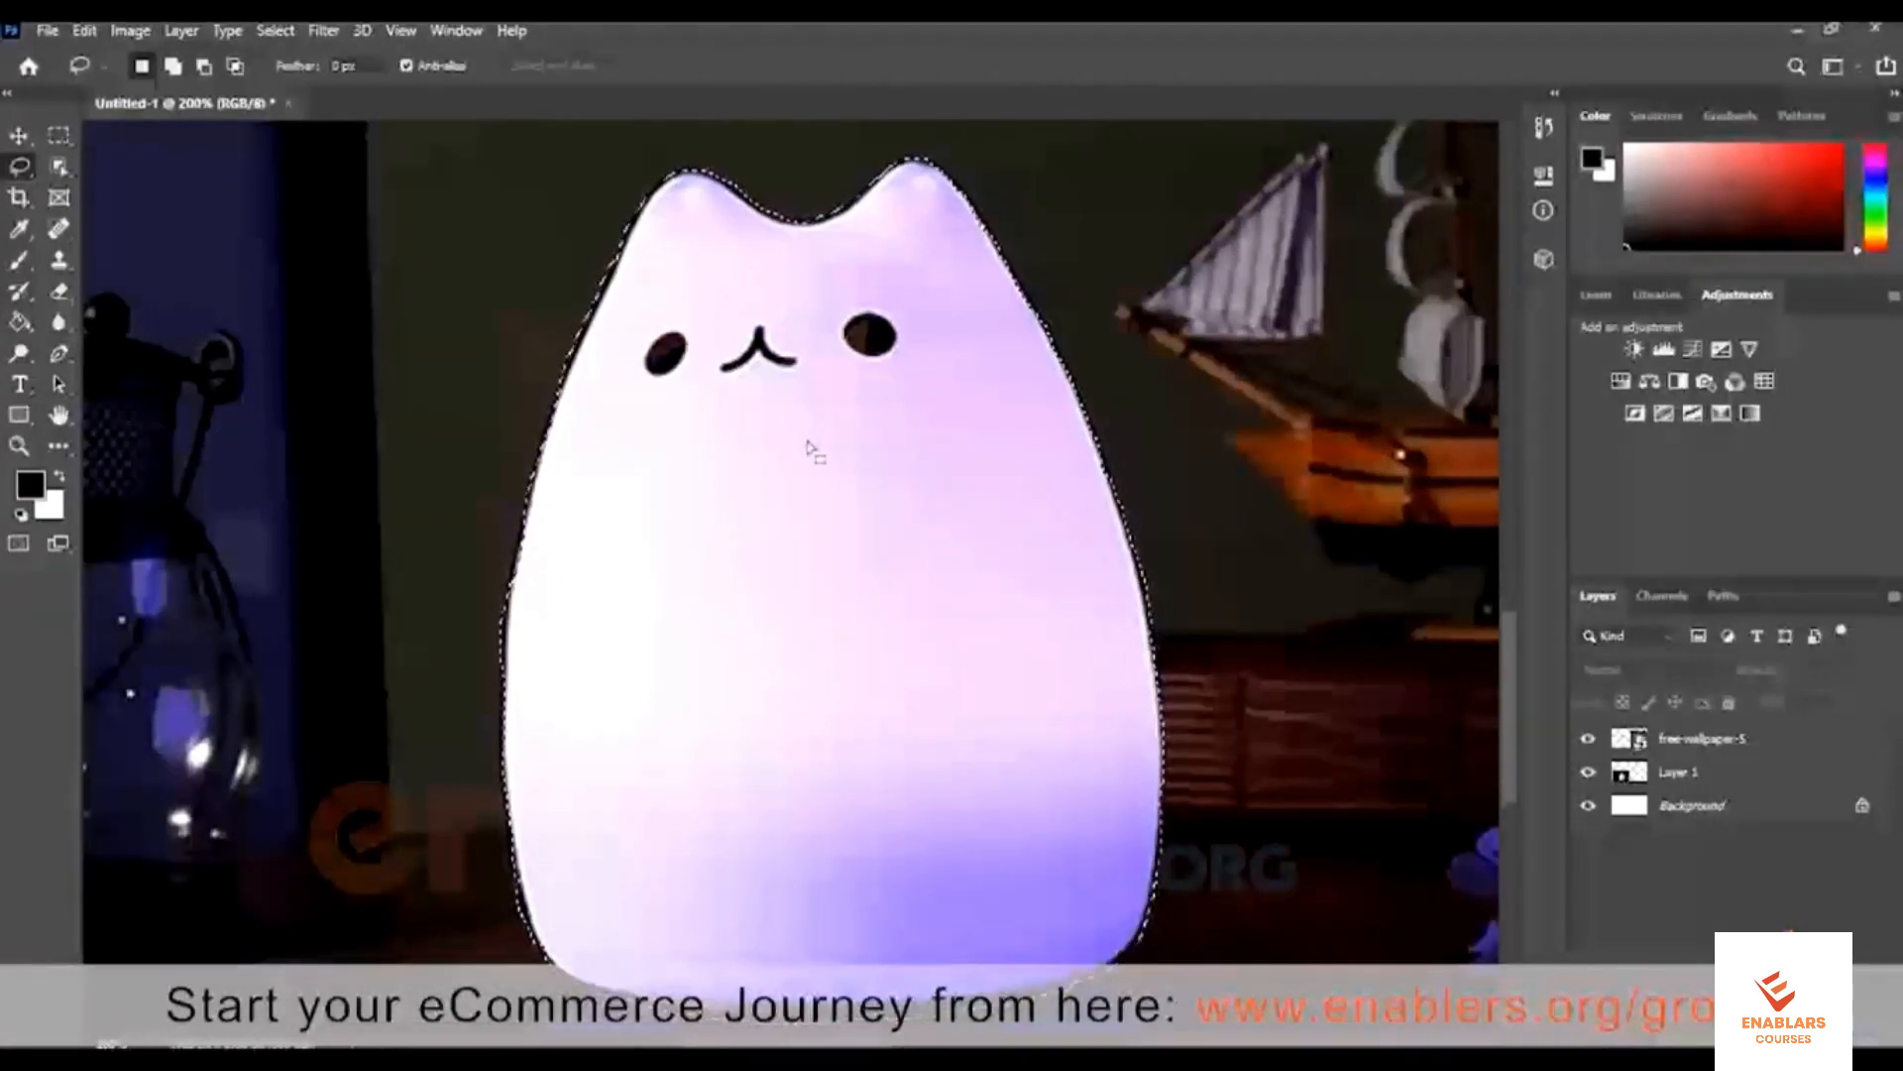
Copy the selected cat lamp to a new layer and move the copy to the right of the original lamp
{"action": "key", "text": "ctrl+minus"}
{"action": "key", "text": "ctrl+minus"}
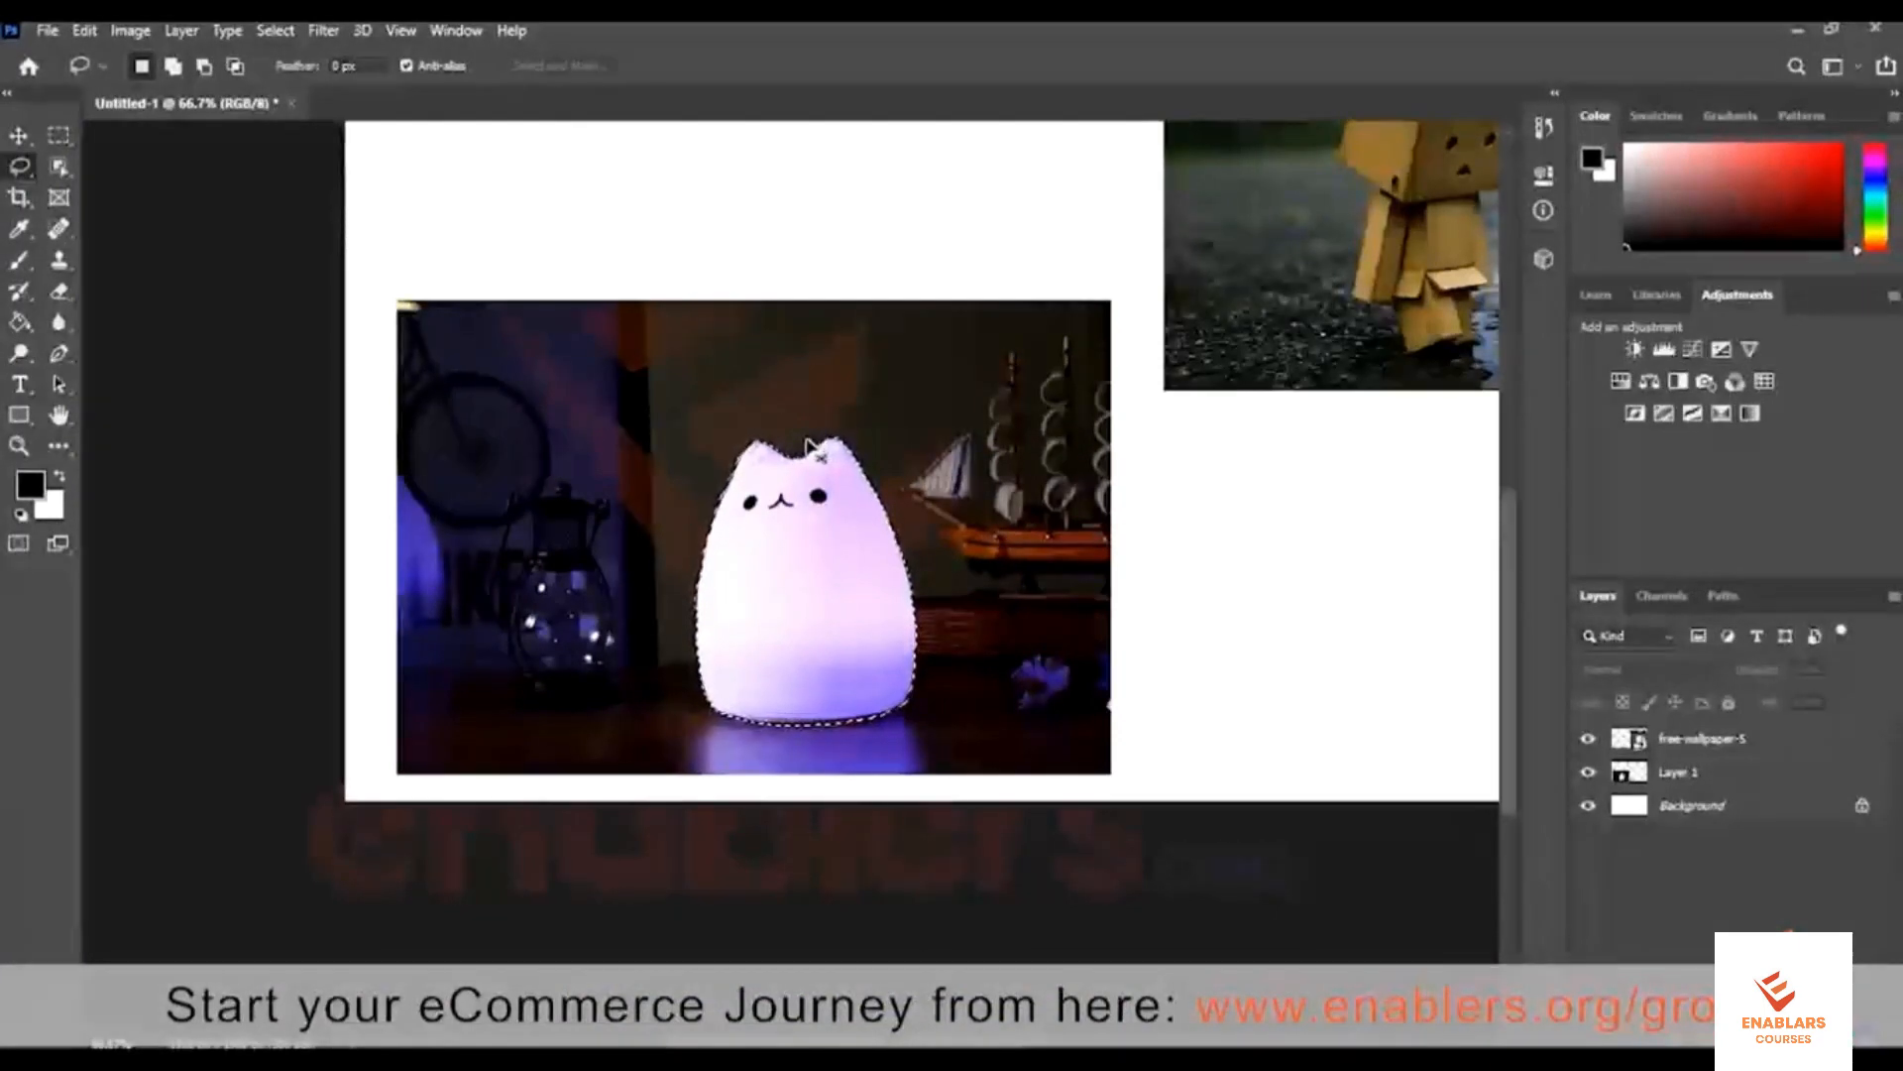
{"action": "key", "text": "ctrl+plus"}
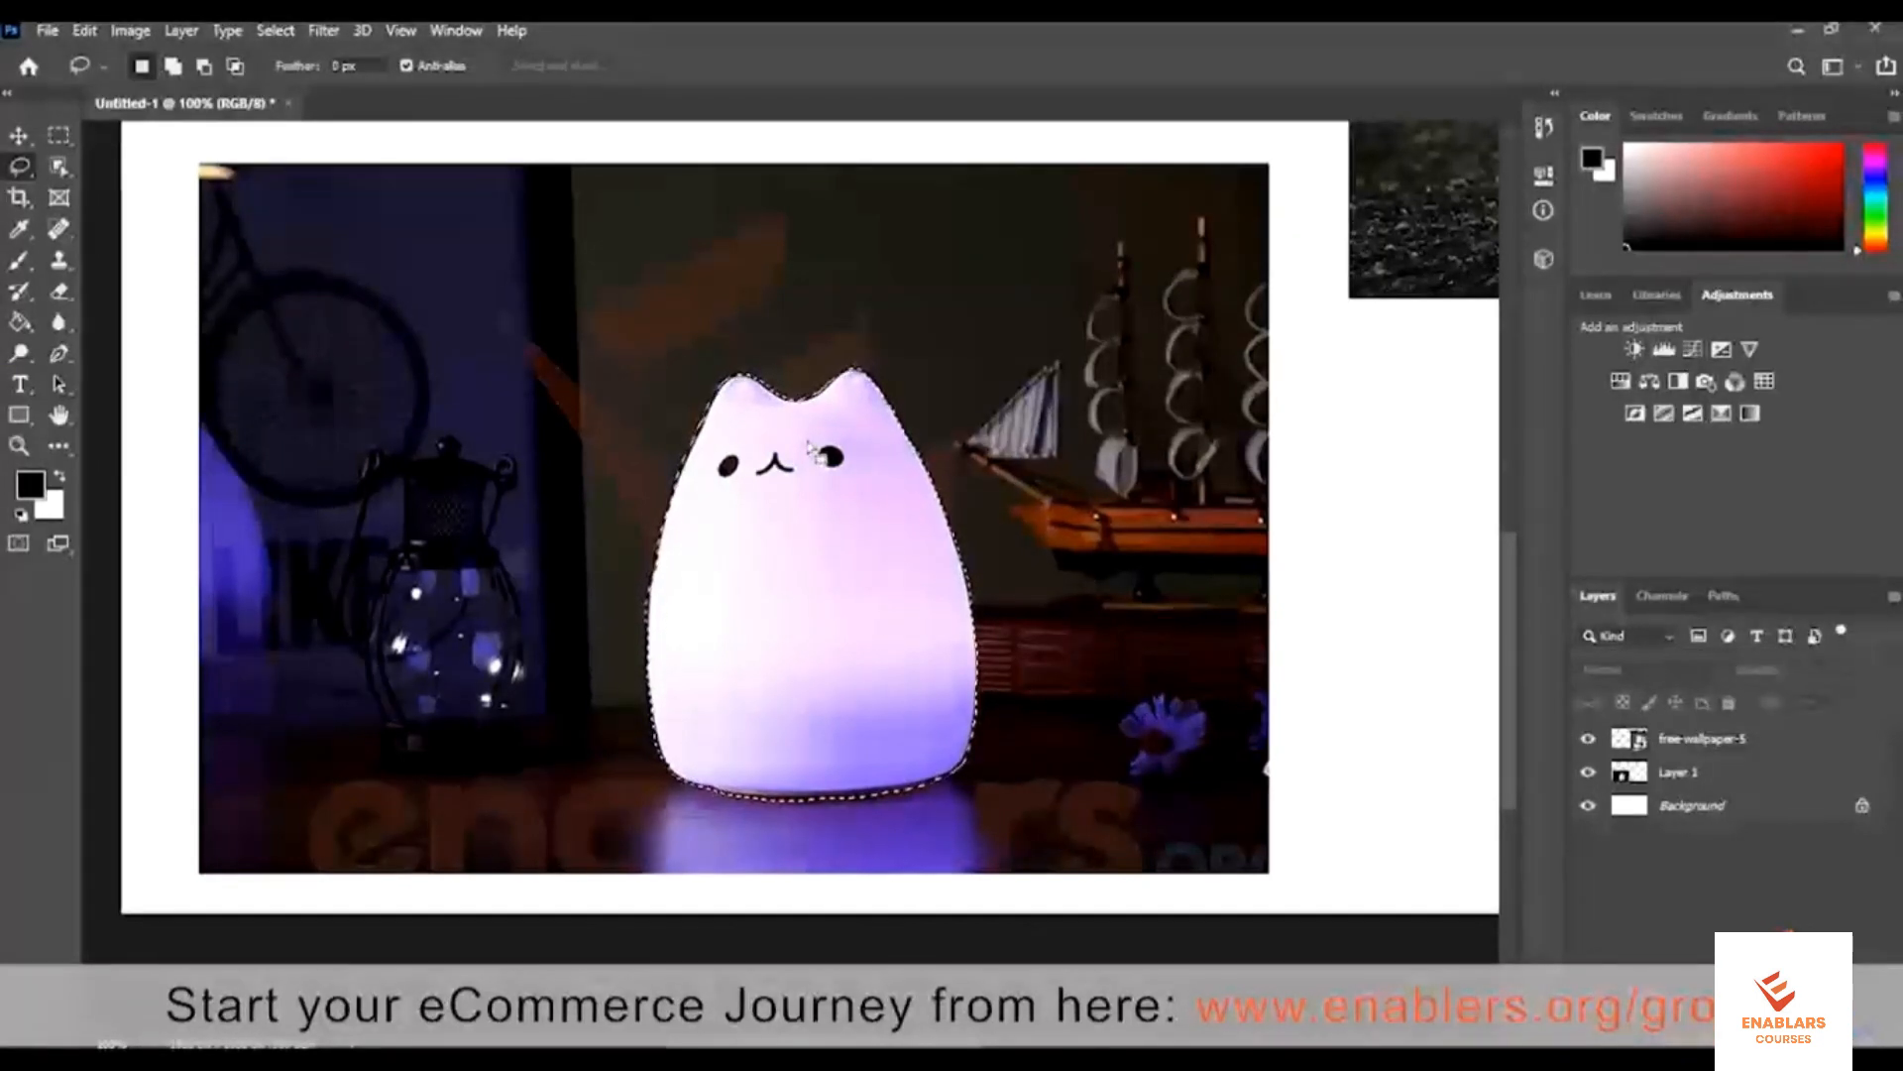
{"action": "key", "text": "ctrl+j"}
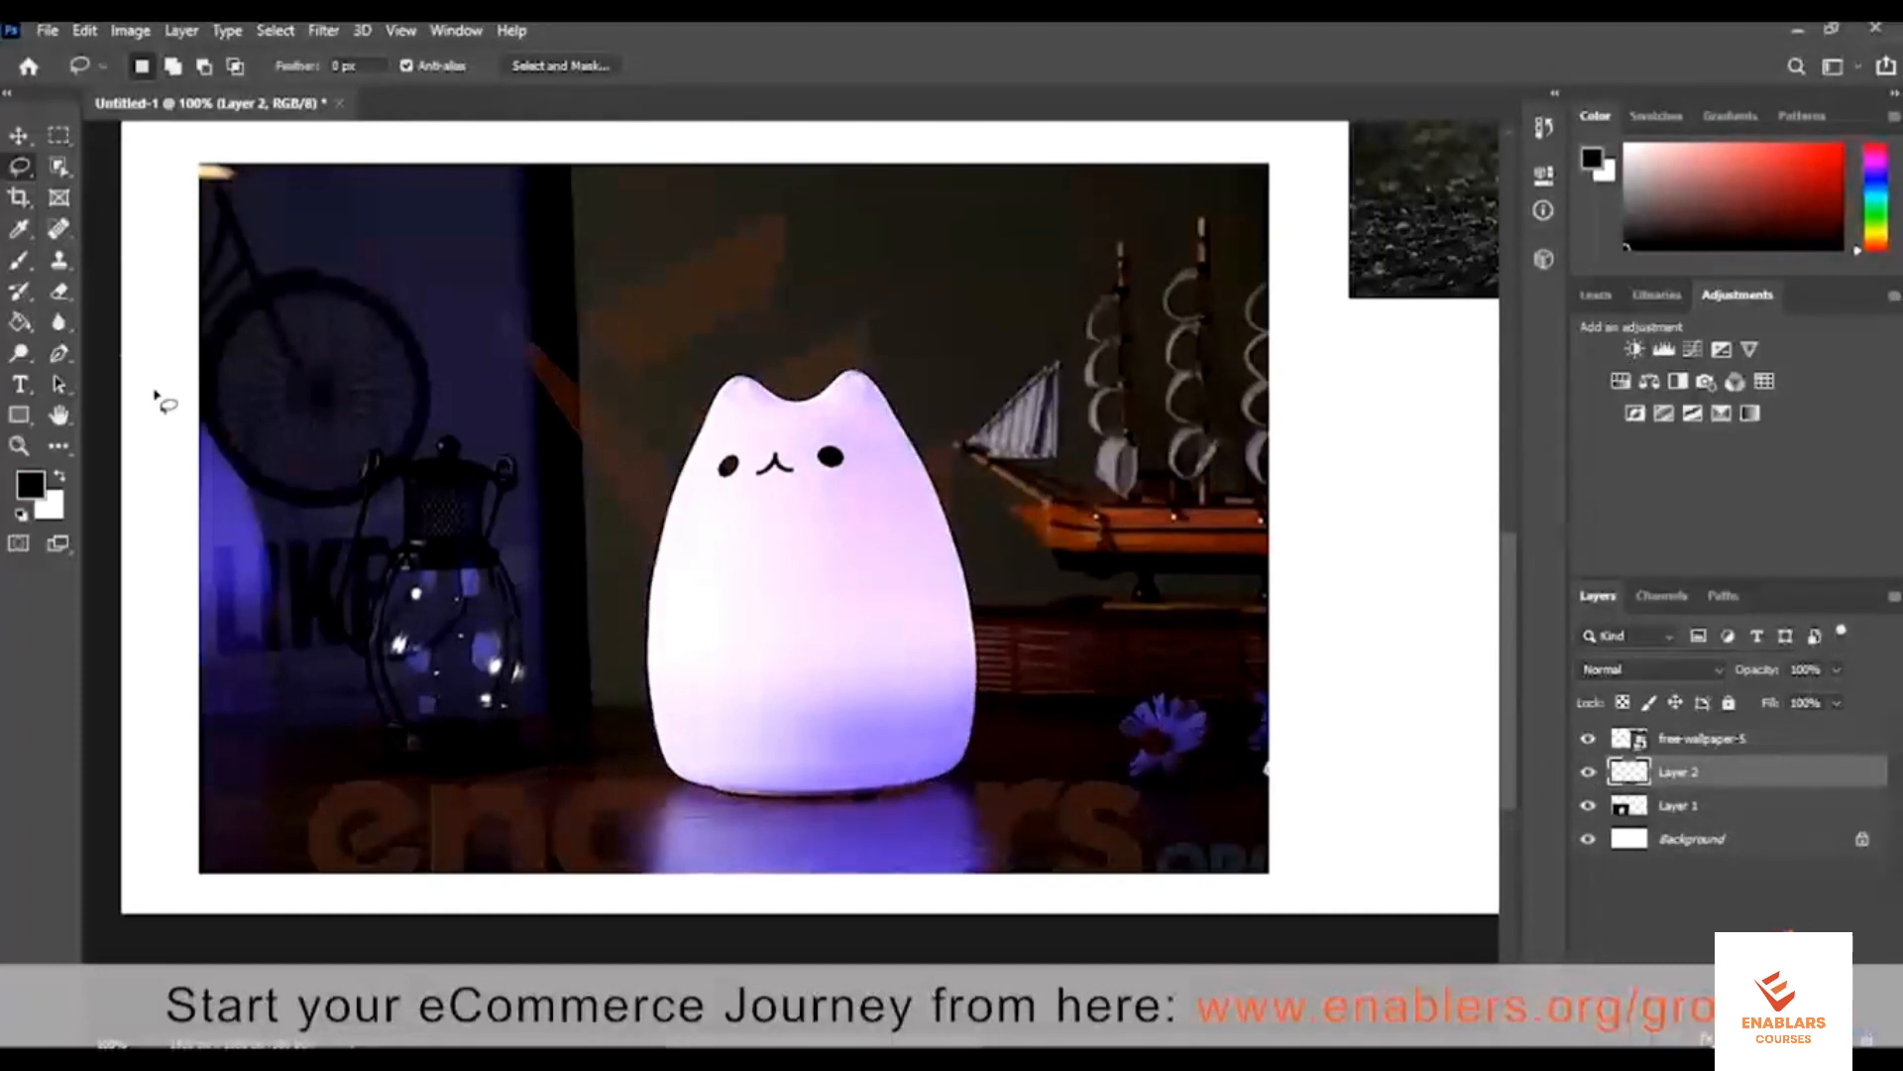
{"action": "key", "text": "v"}
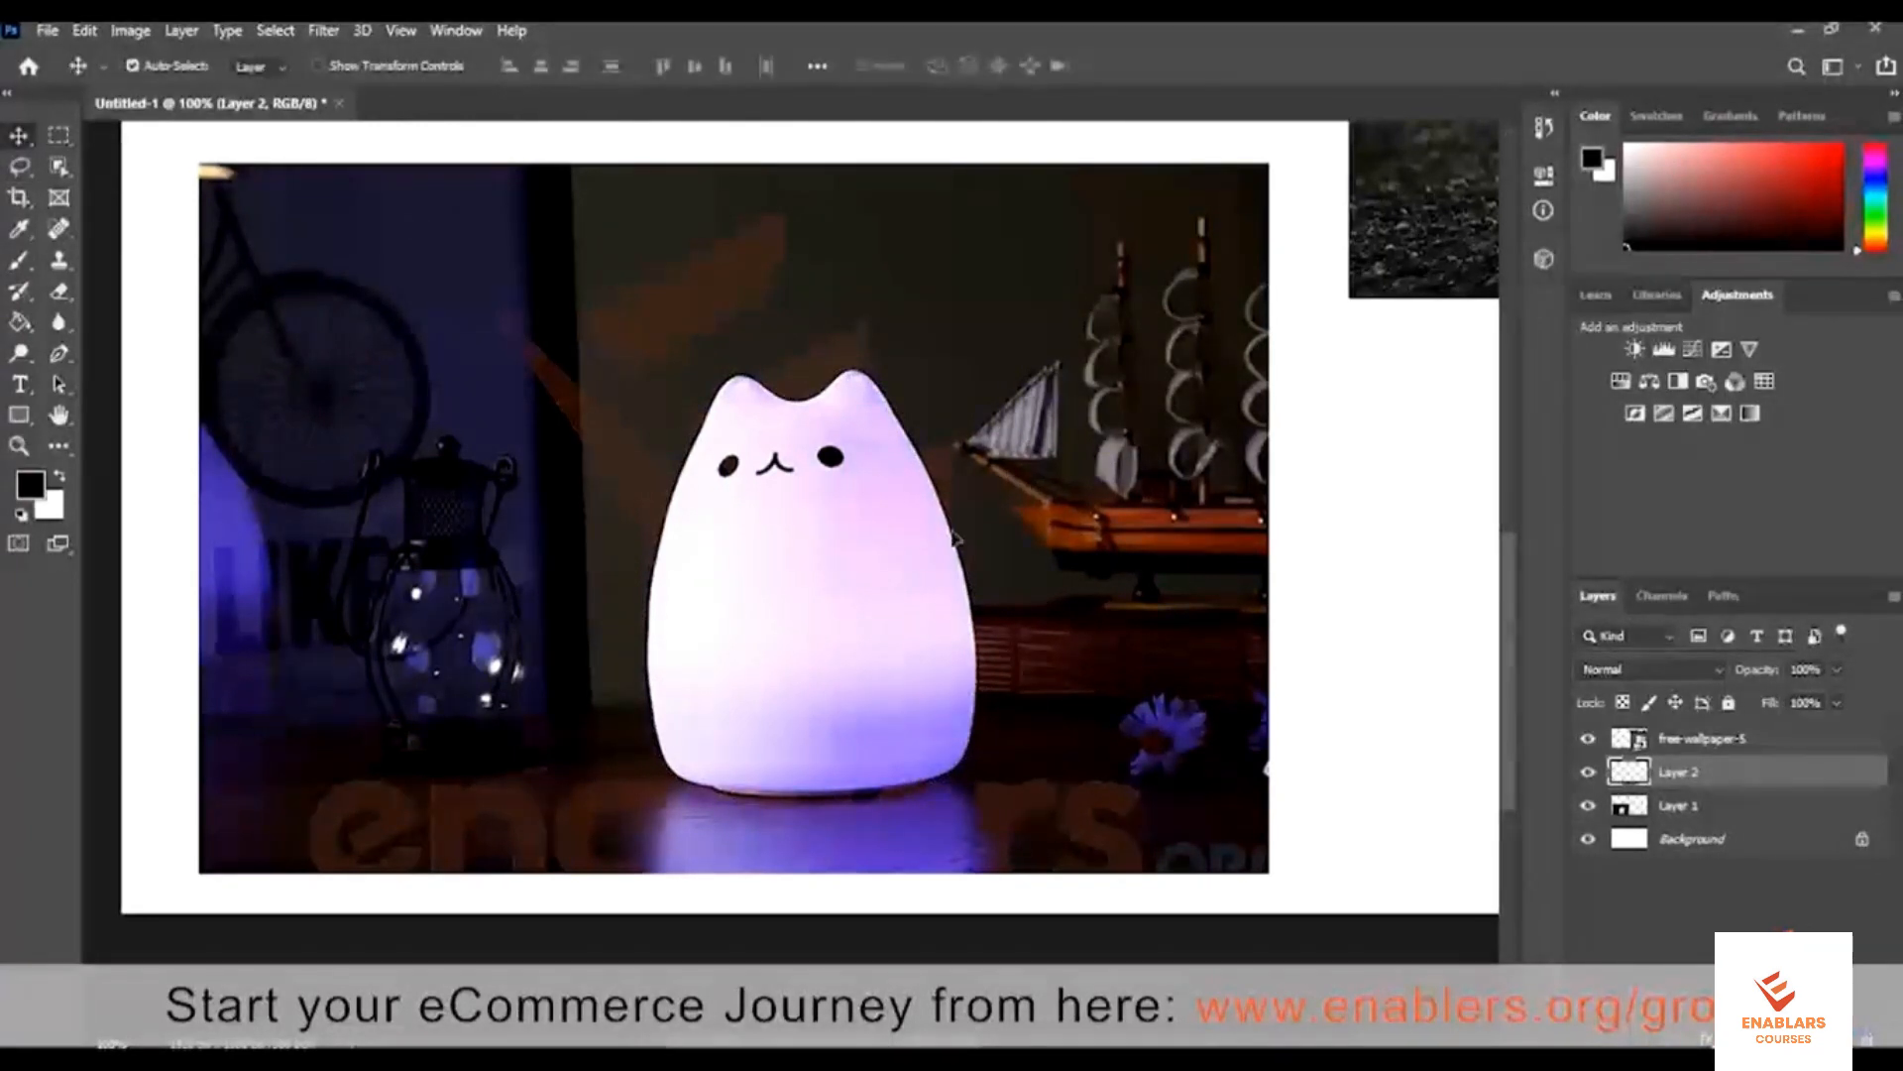
{"action": "left_click_drag", "start_coordinate": [822, 555], "coordinate": [958, 538]}
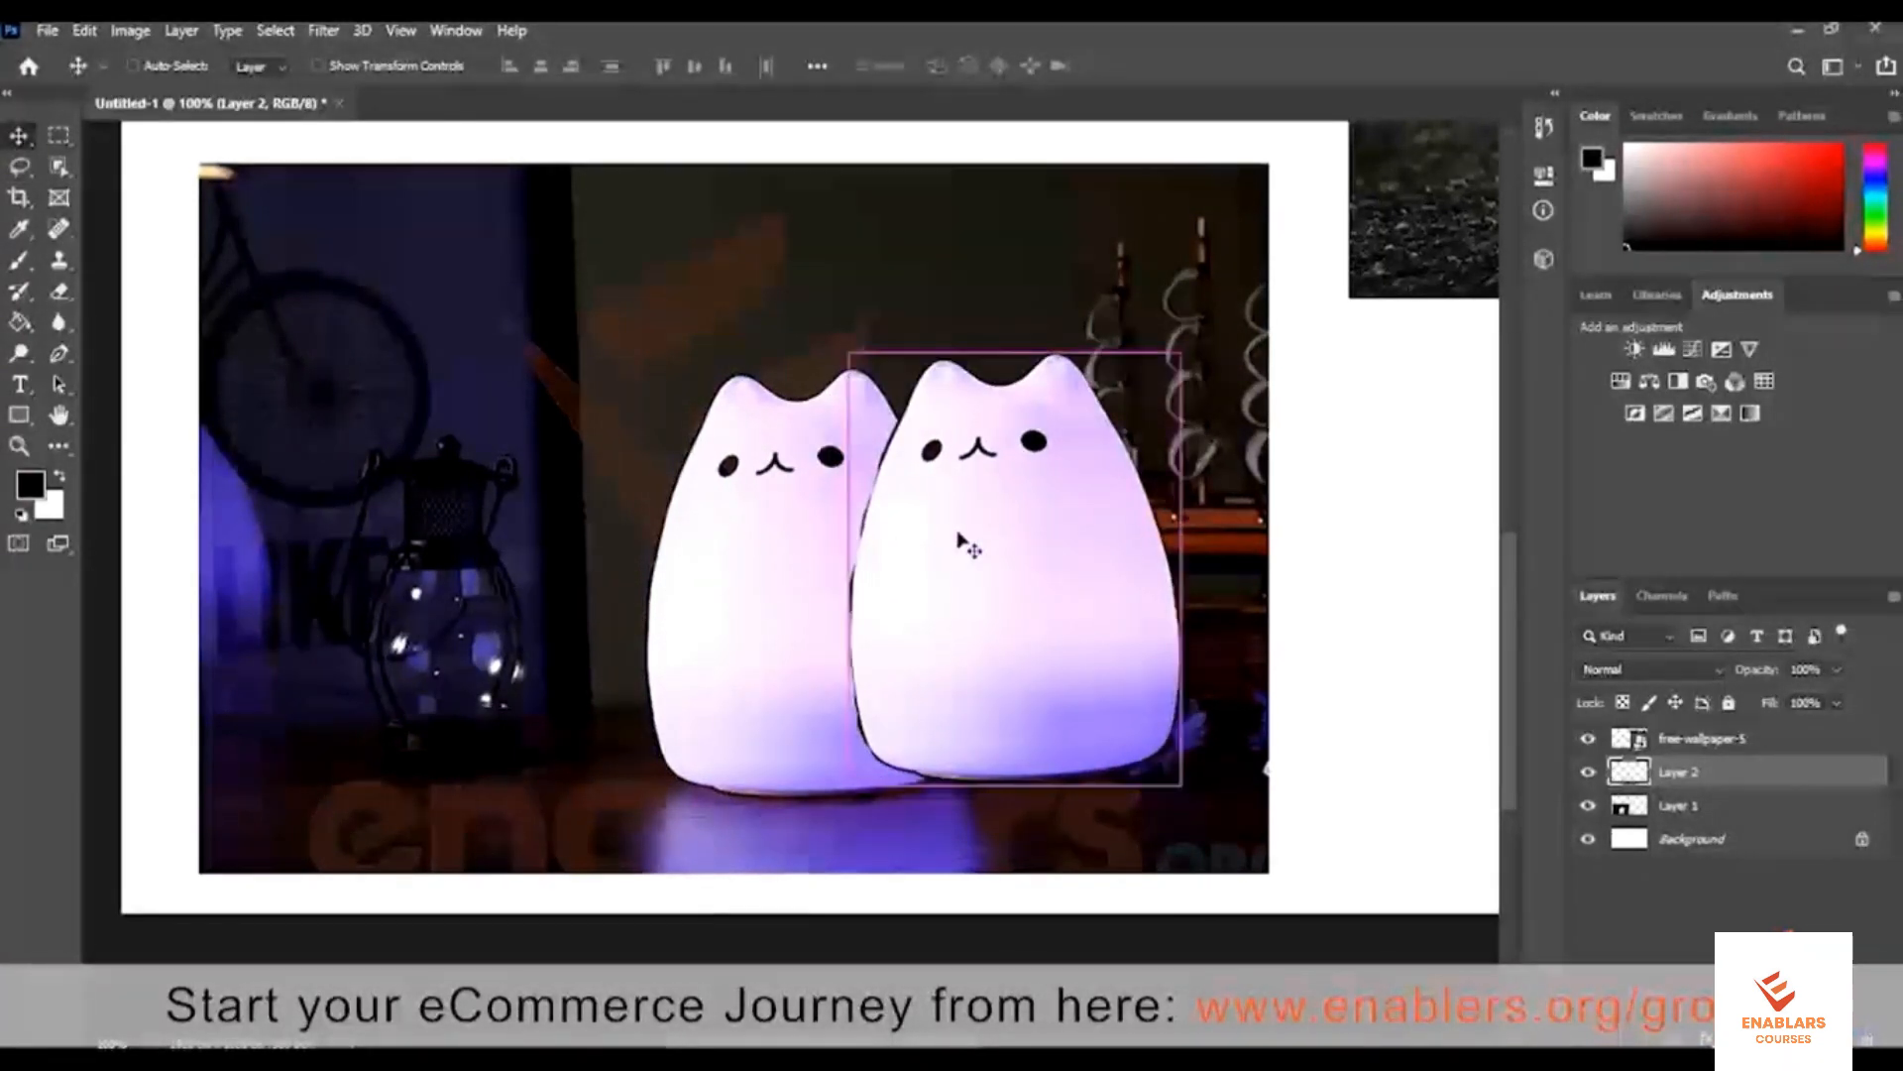
Place Layer 2 above the free-wallpaper-5 layer and move the lamp copy onto the photo beside the cardboard figure
{"action": "key", "text": "ctrl+minus"}
{"action": "key", "text": "ctrl+minus"}
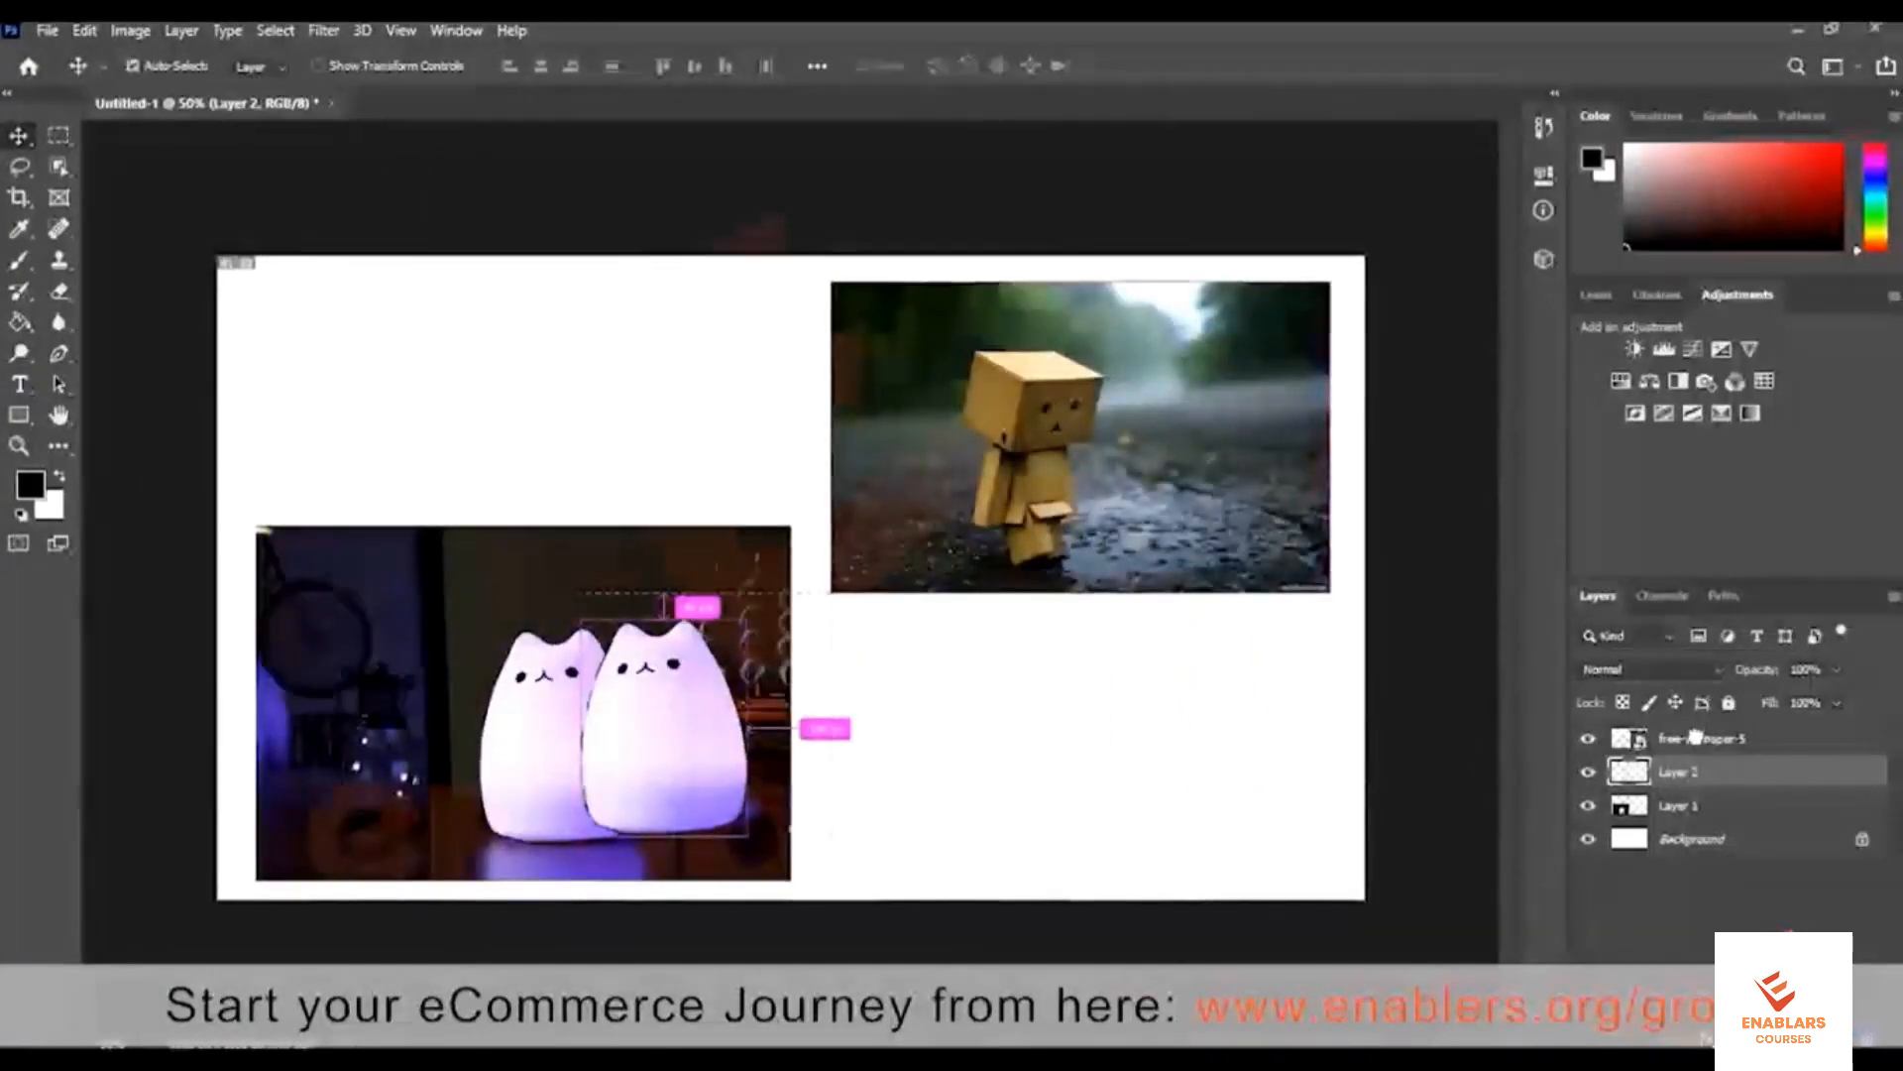
{"action": "left_click_drag", "start_coordinate": [1698, 743], "coordinate": [1698, 742]}
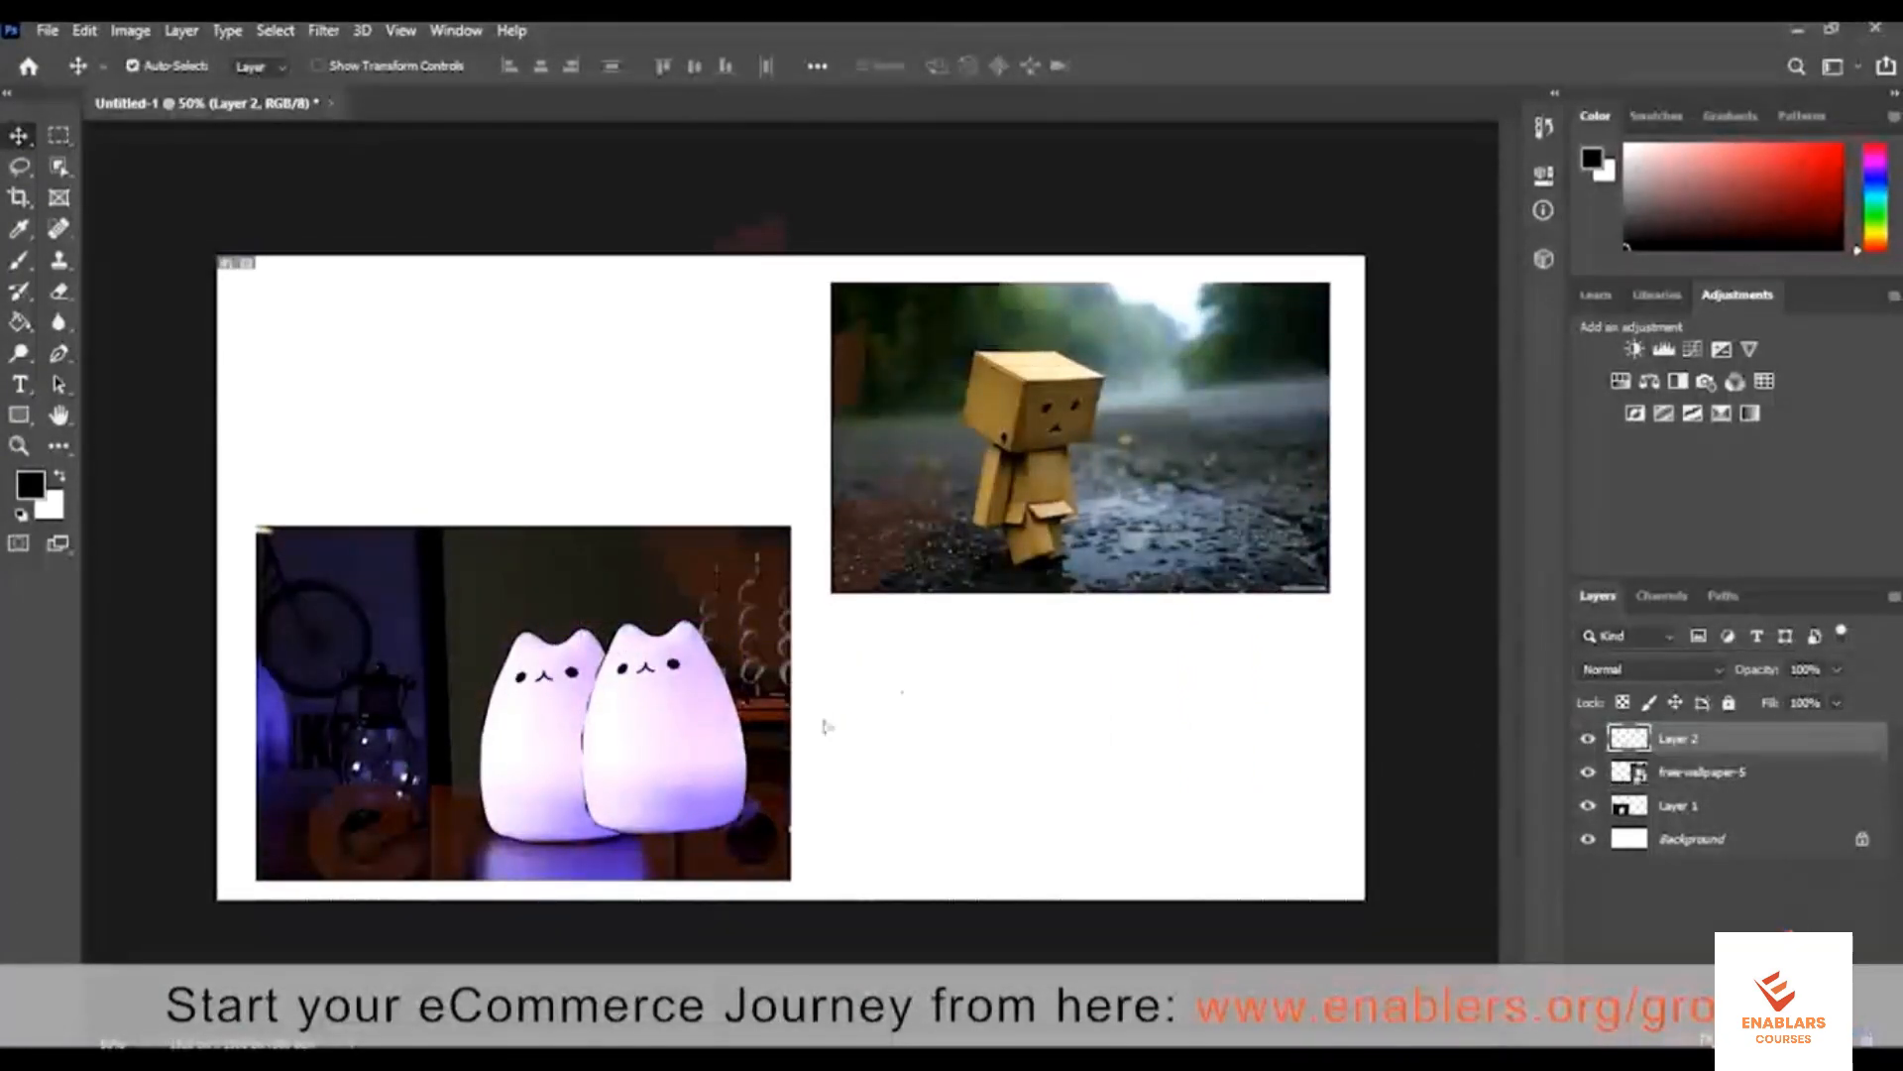
{"action": "left_click_drag", "start_coordinate": [719, 778], "coordinate": [1288, 485]}
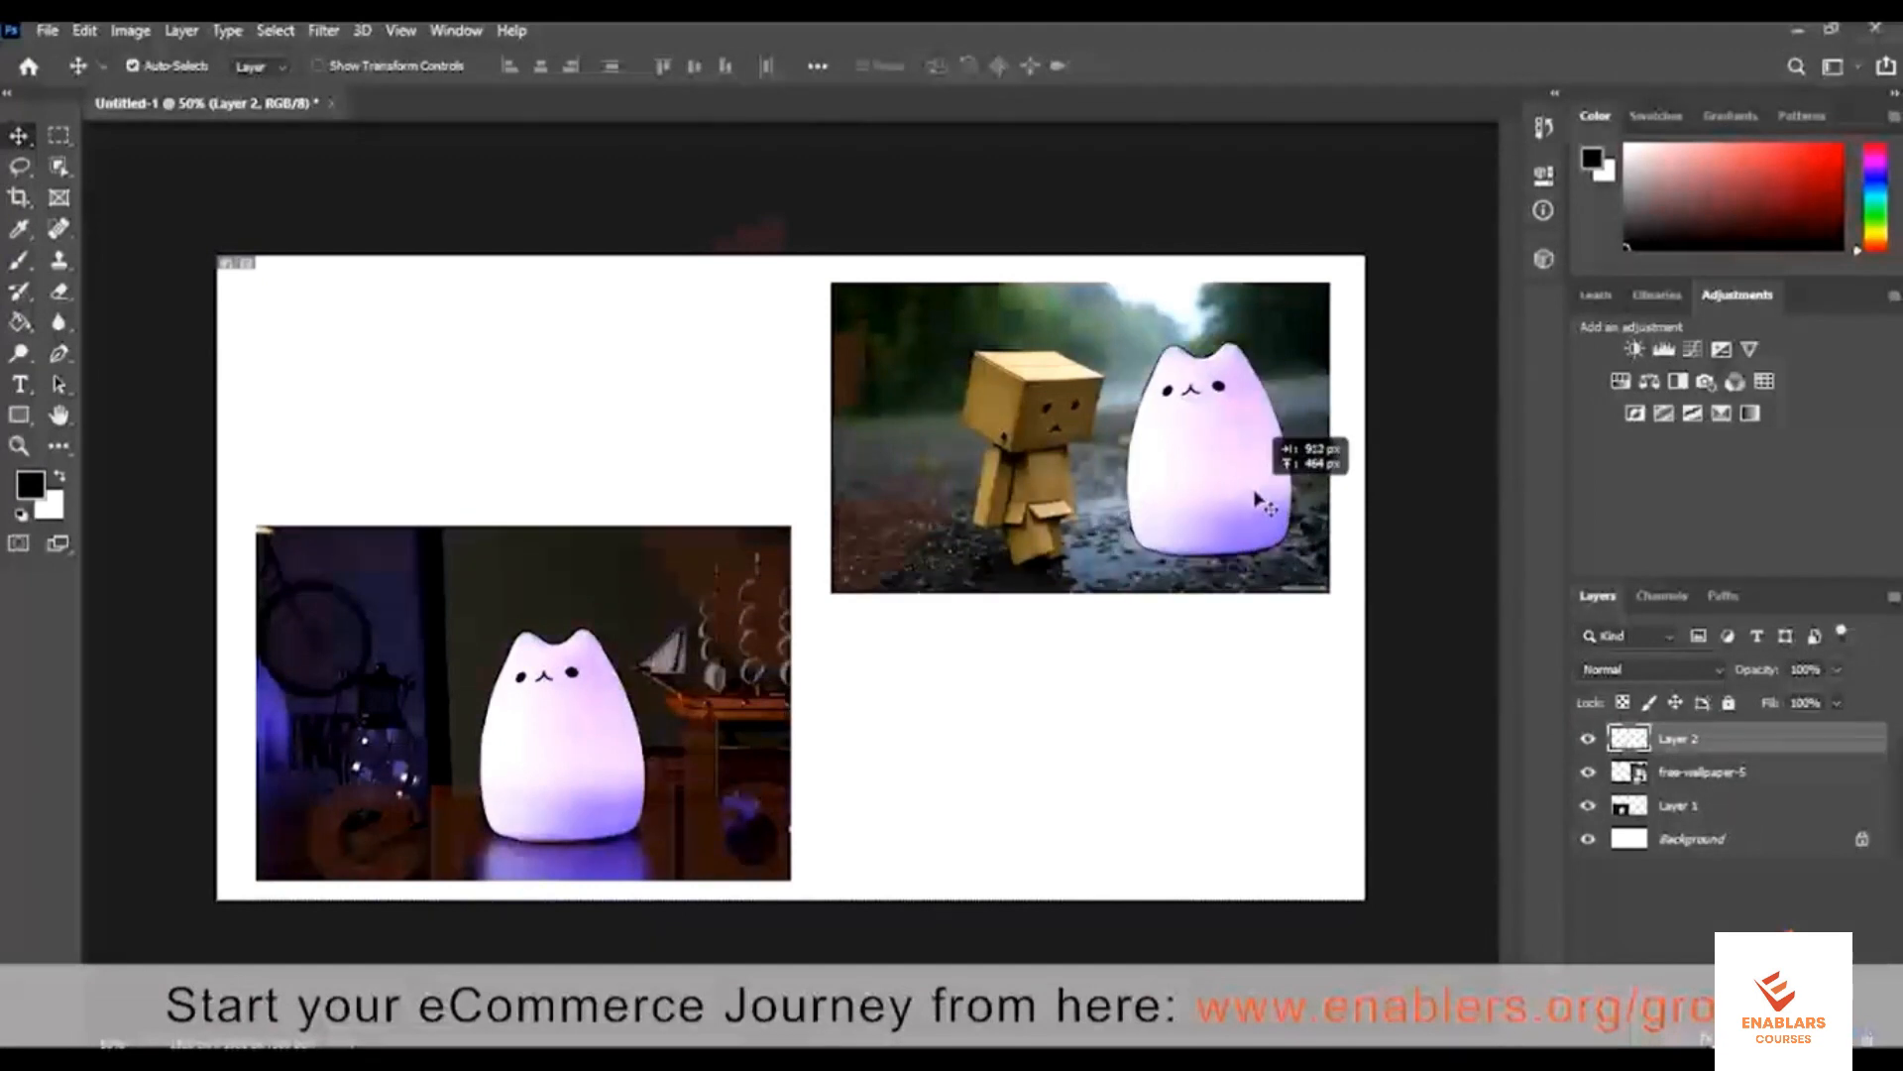
Scale down the lamp copy with Free Transform and set it lower on the wet ground beside the cardboard figure
{"action": "key", "text": "ctrl+t"}
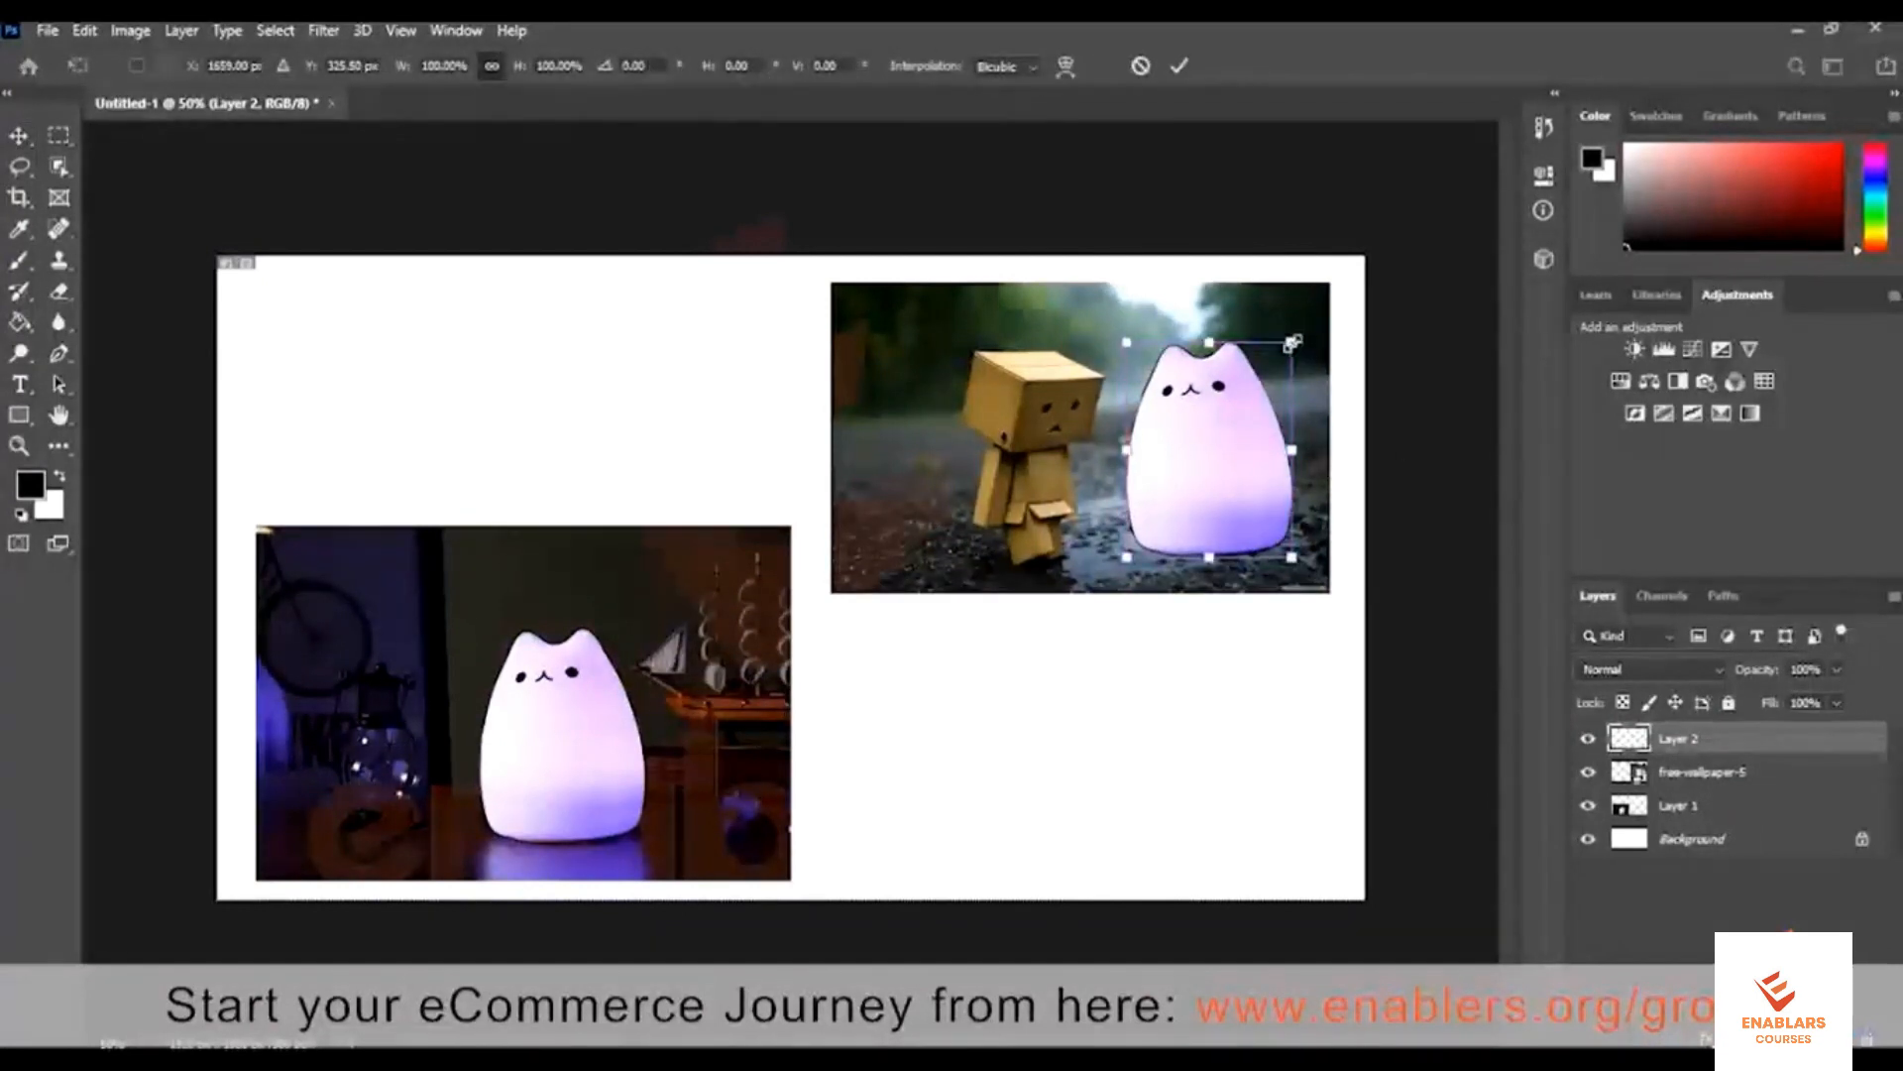
{"action": "mouse_move", "coordinate": [1284, 354]}
{"action": "left_mouse_down"}
{"action": "mouse_move", "coordinate": [1235, 423]}
{"action": "mouse_move", "coordinate": [1282, 386]}
{"action": "left_mouse_up"}
{"action": "key", "text": "Return"}
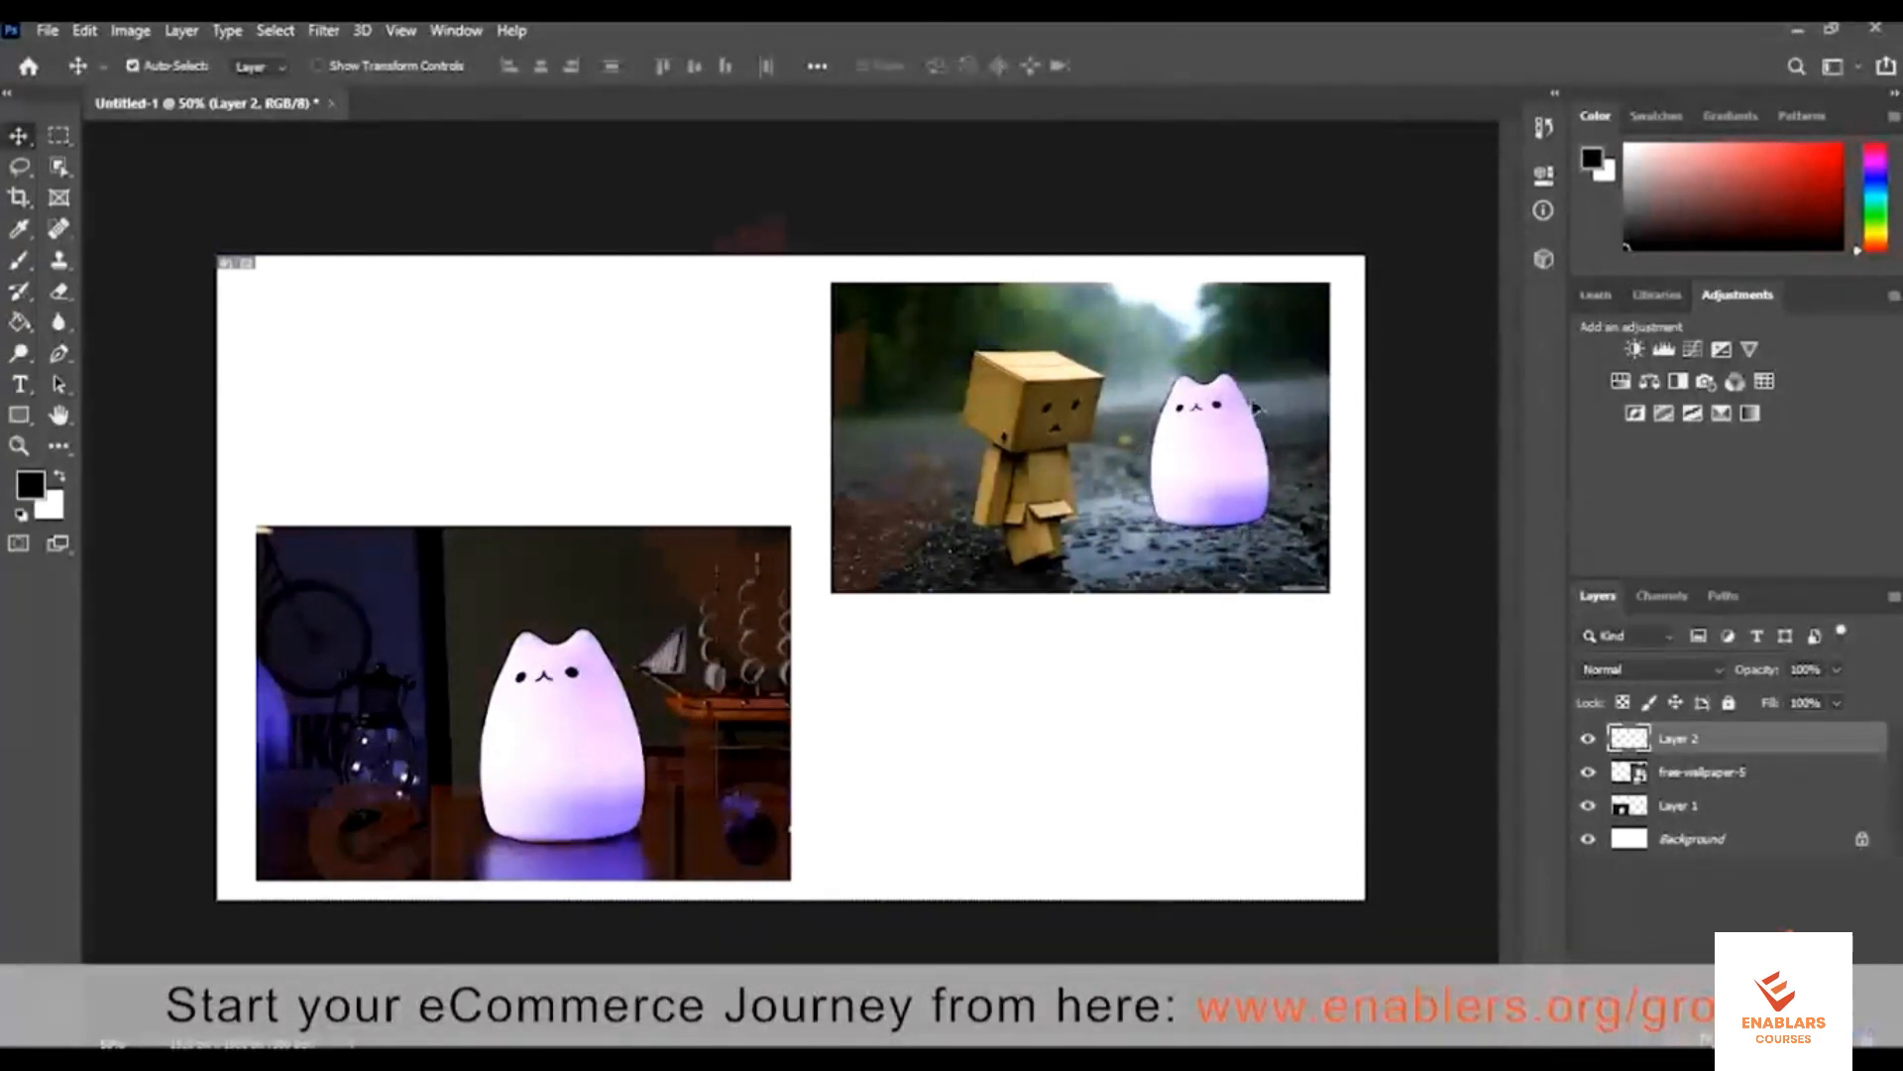
{"action": "mouse_move", "coordinate": [1229, 454]}
{"action": "left_mouse_down"}
{"action": "mouse_move", "coordinate": [1247, 422]}
{"action": "mouse_move", "coordinate": [1245, 478]}
{"action": "left_mouse_up"}
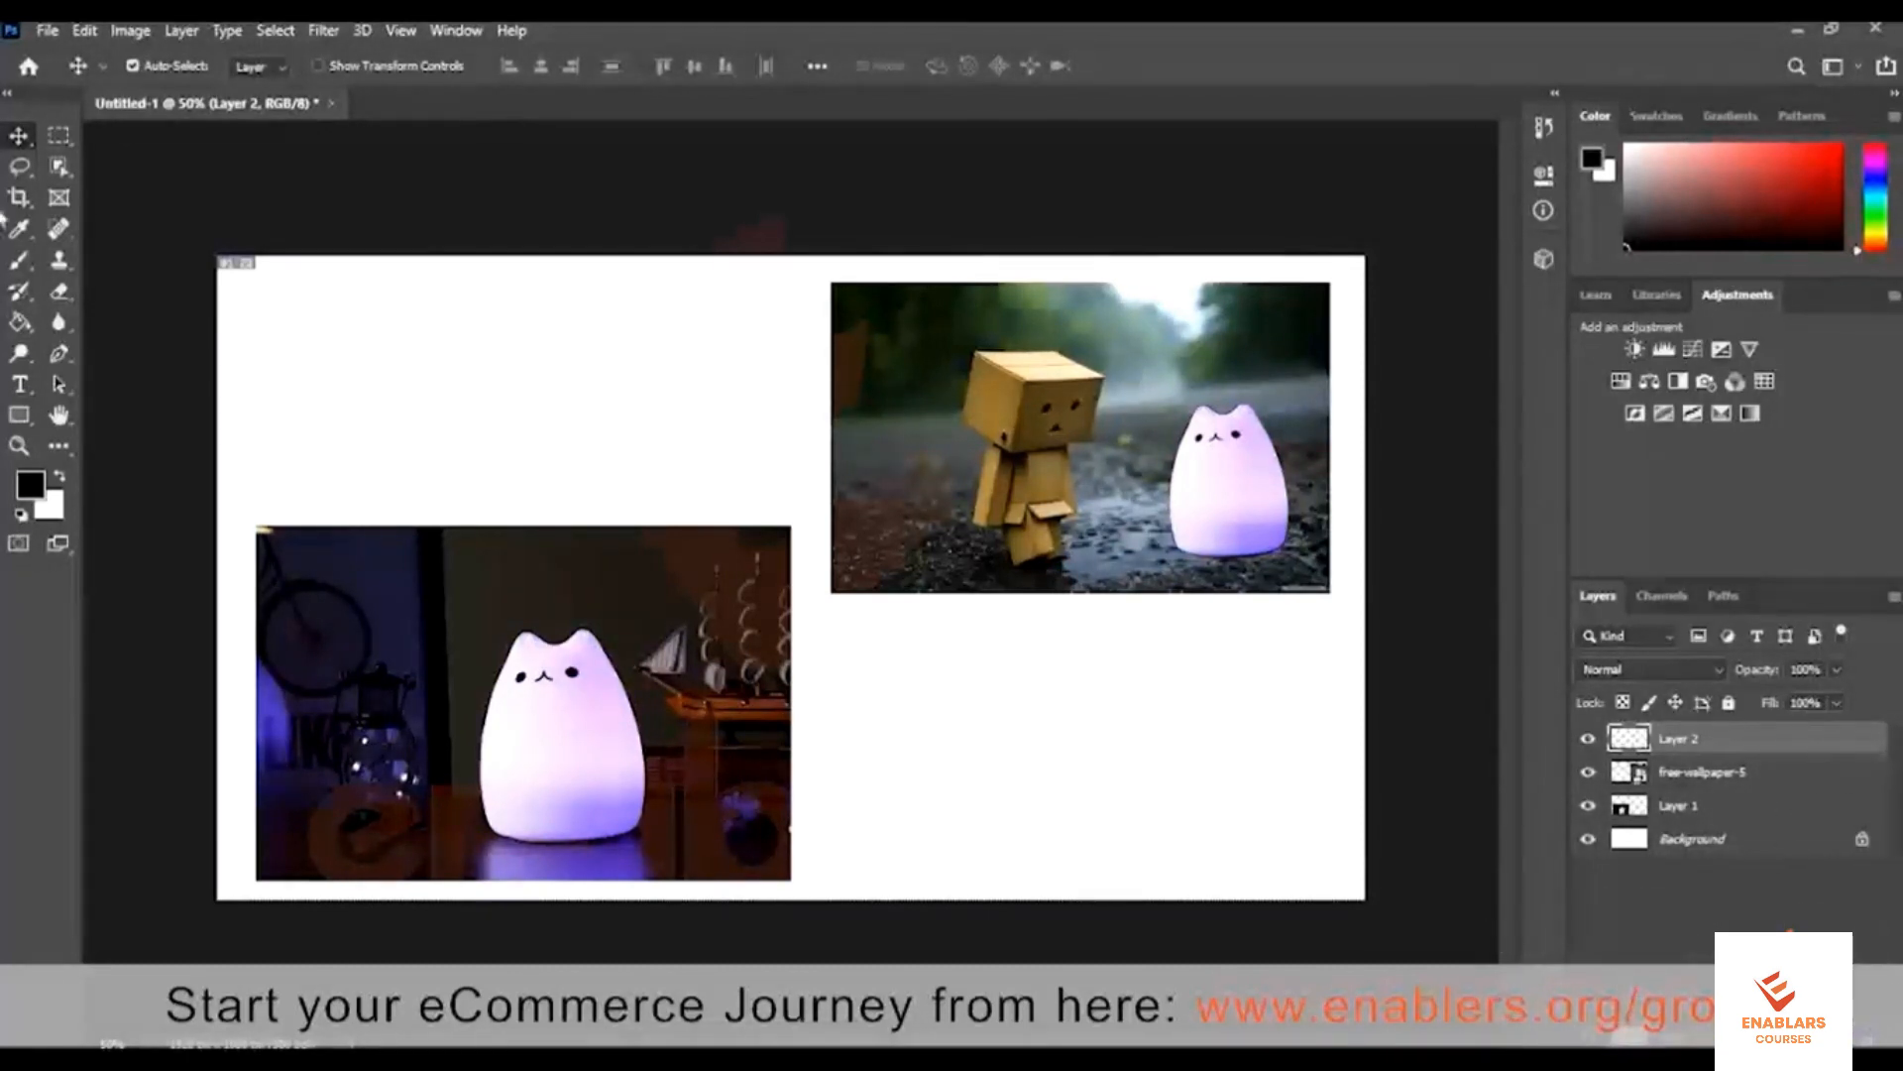
Delete the layer holding the lamp copy
{"action": "key", "text": "Delete"}
Select the cardboard figure with the Polygonal Lasso, tracing its straight edges from the head's upper back corner around the feet and back
{"action": "left_click", "coordinate": [22, 168]}
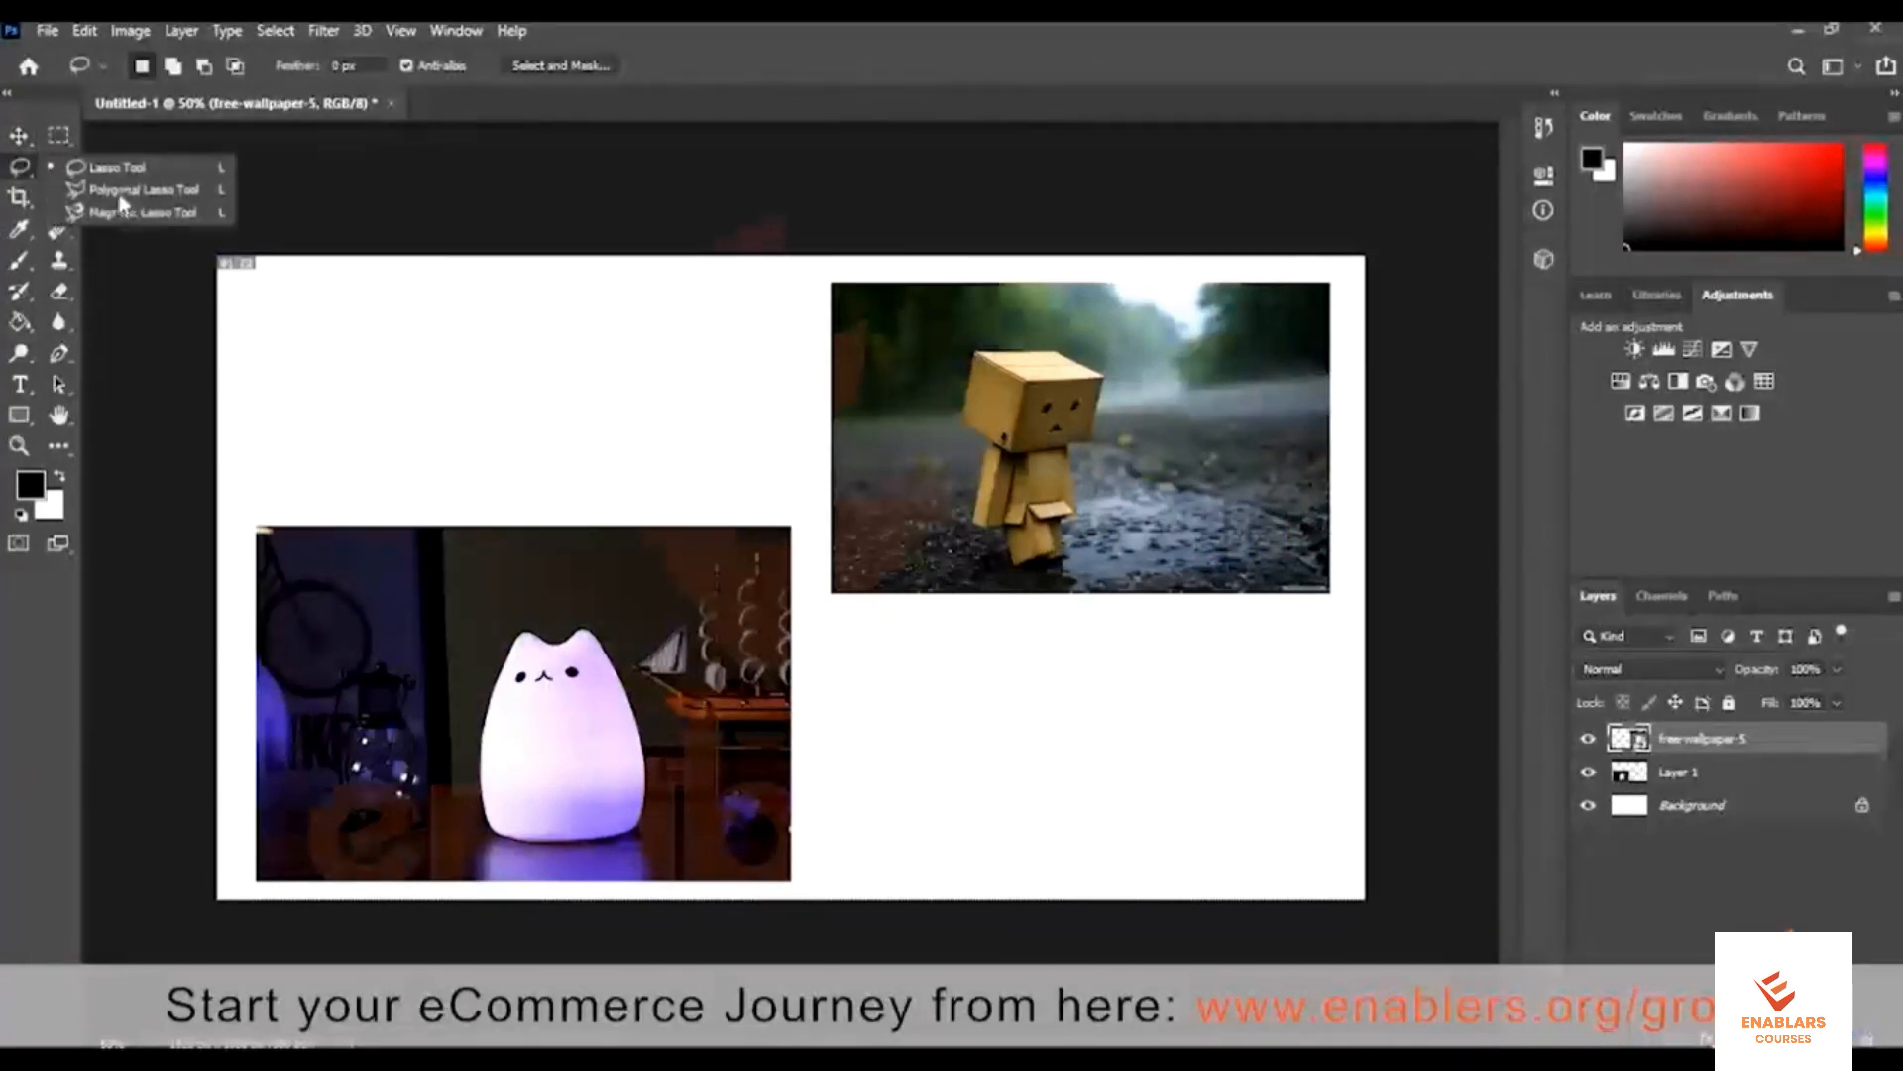
{"action": "left_click", "coordinate": [129, 190]}
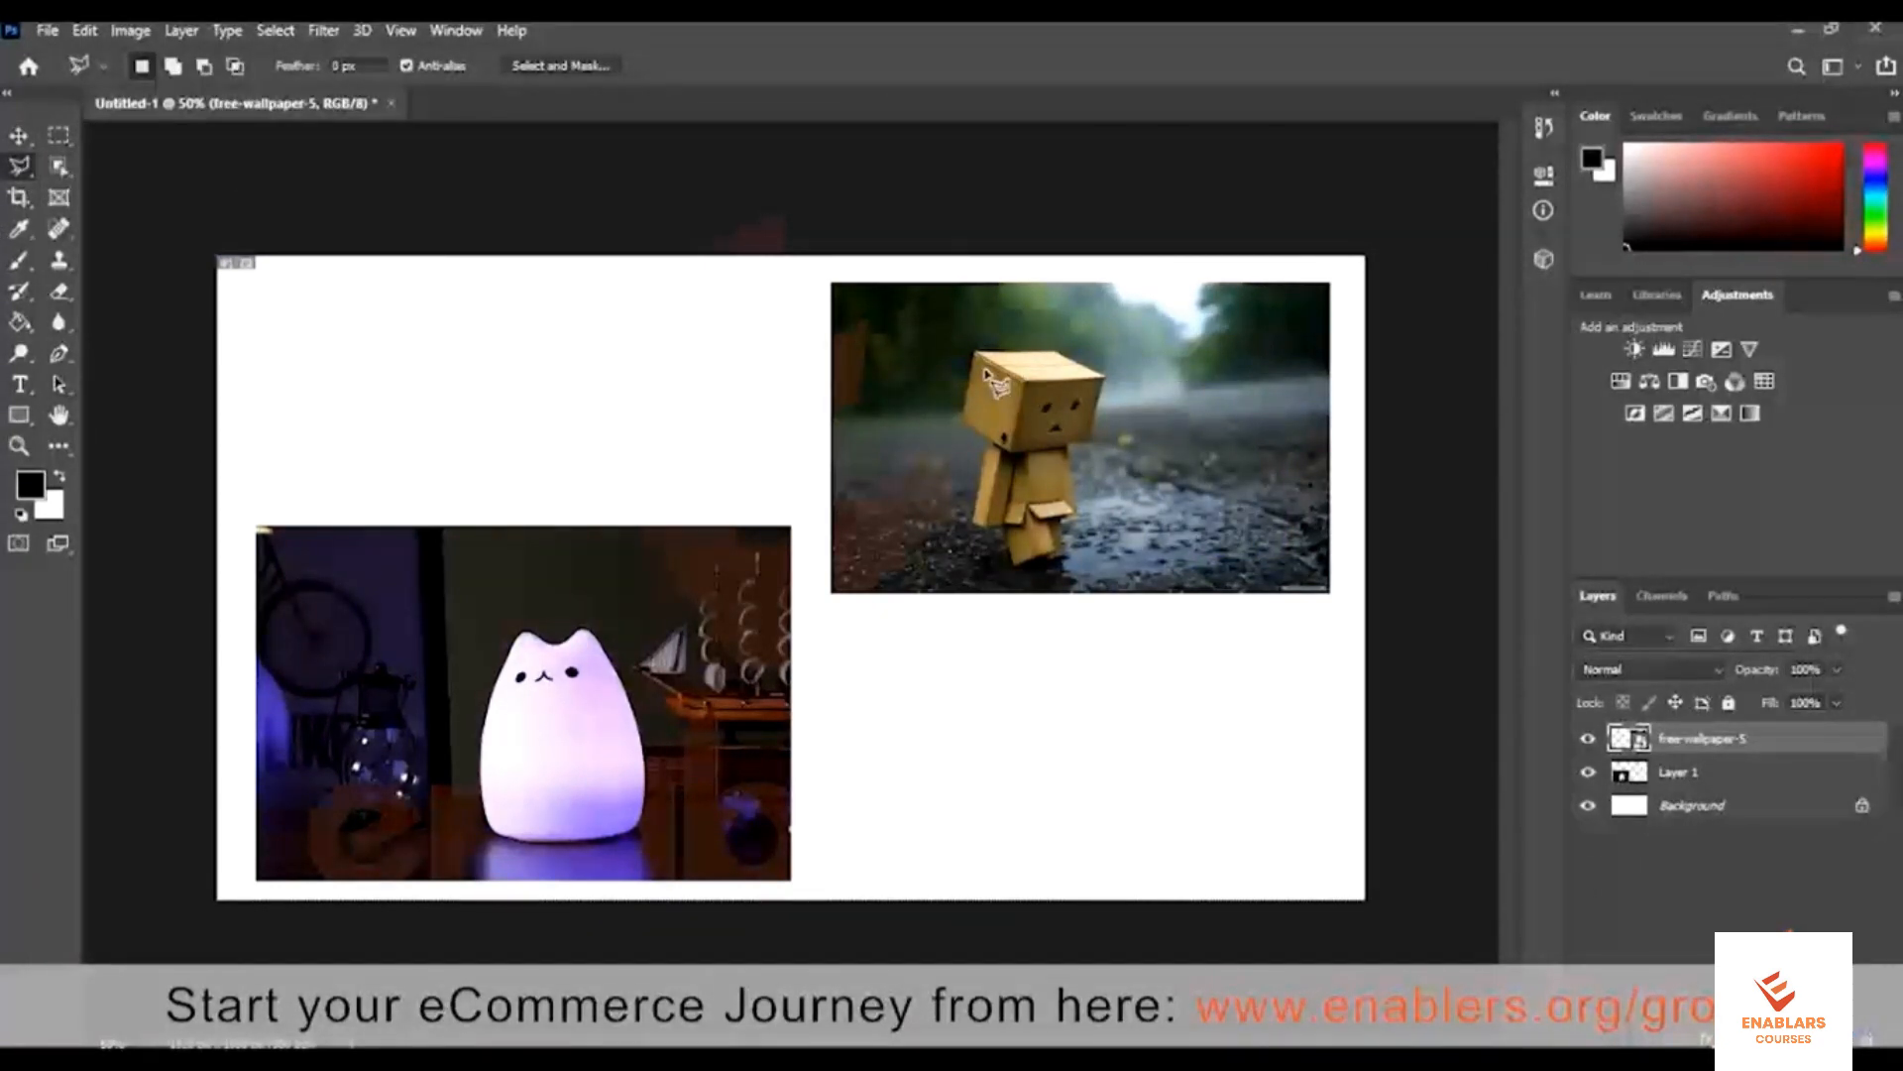
{"action": "key", "text": "ctrl+plus"}
{"action": "key", "text": "ctrl+plus"}
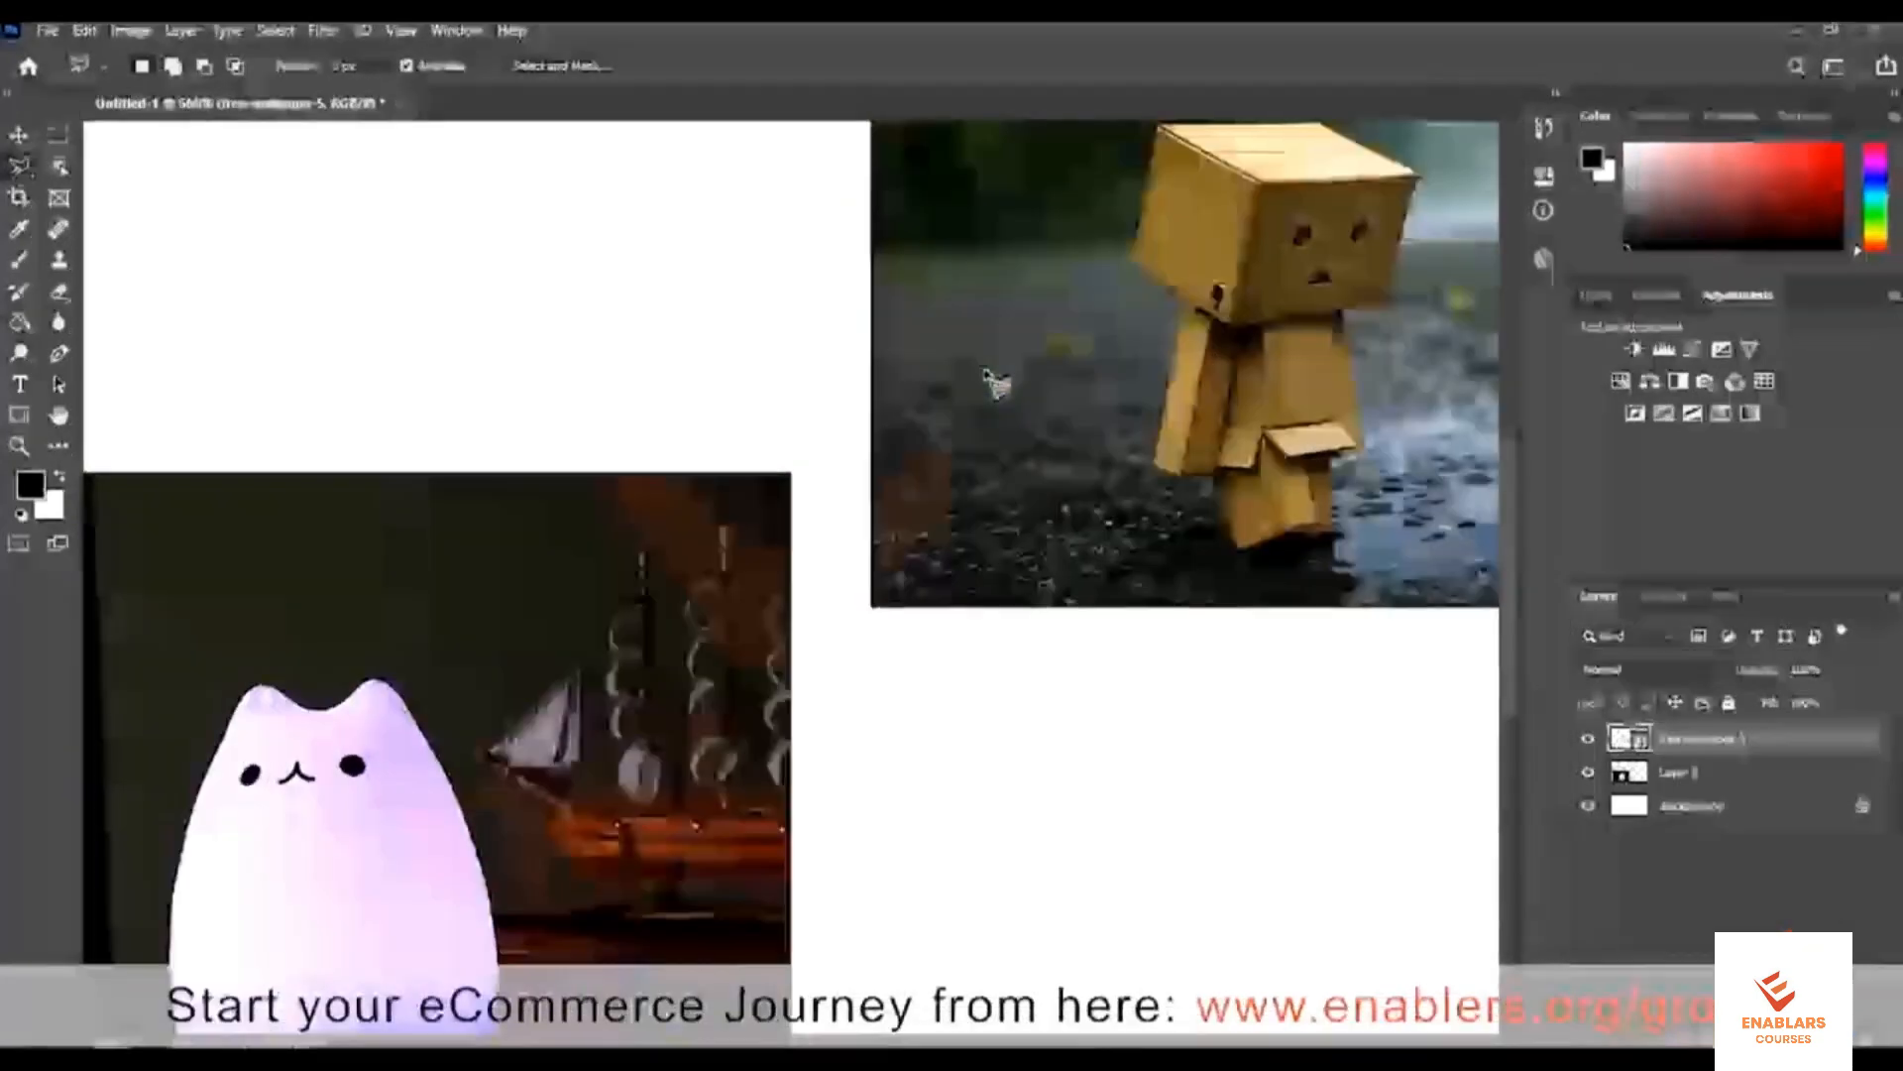
{"action": "left_click_drag", "start_coordinate": [1235, 337], "coordinate": [877, 626]}
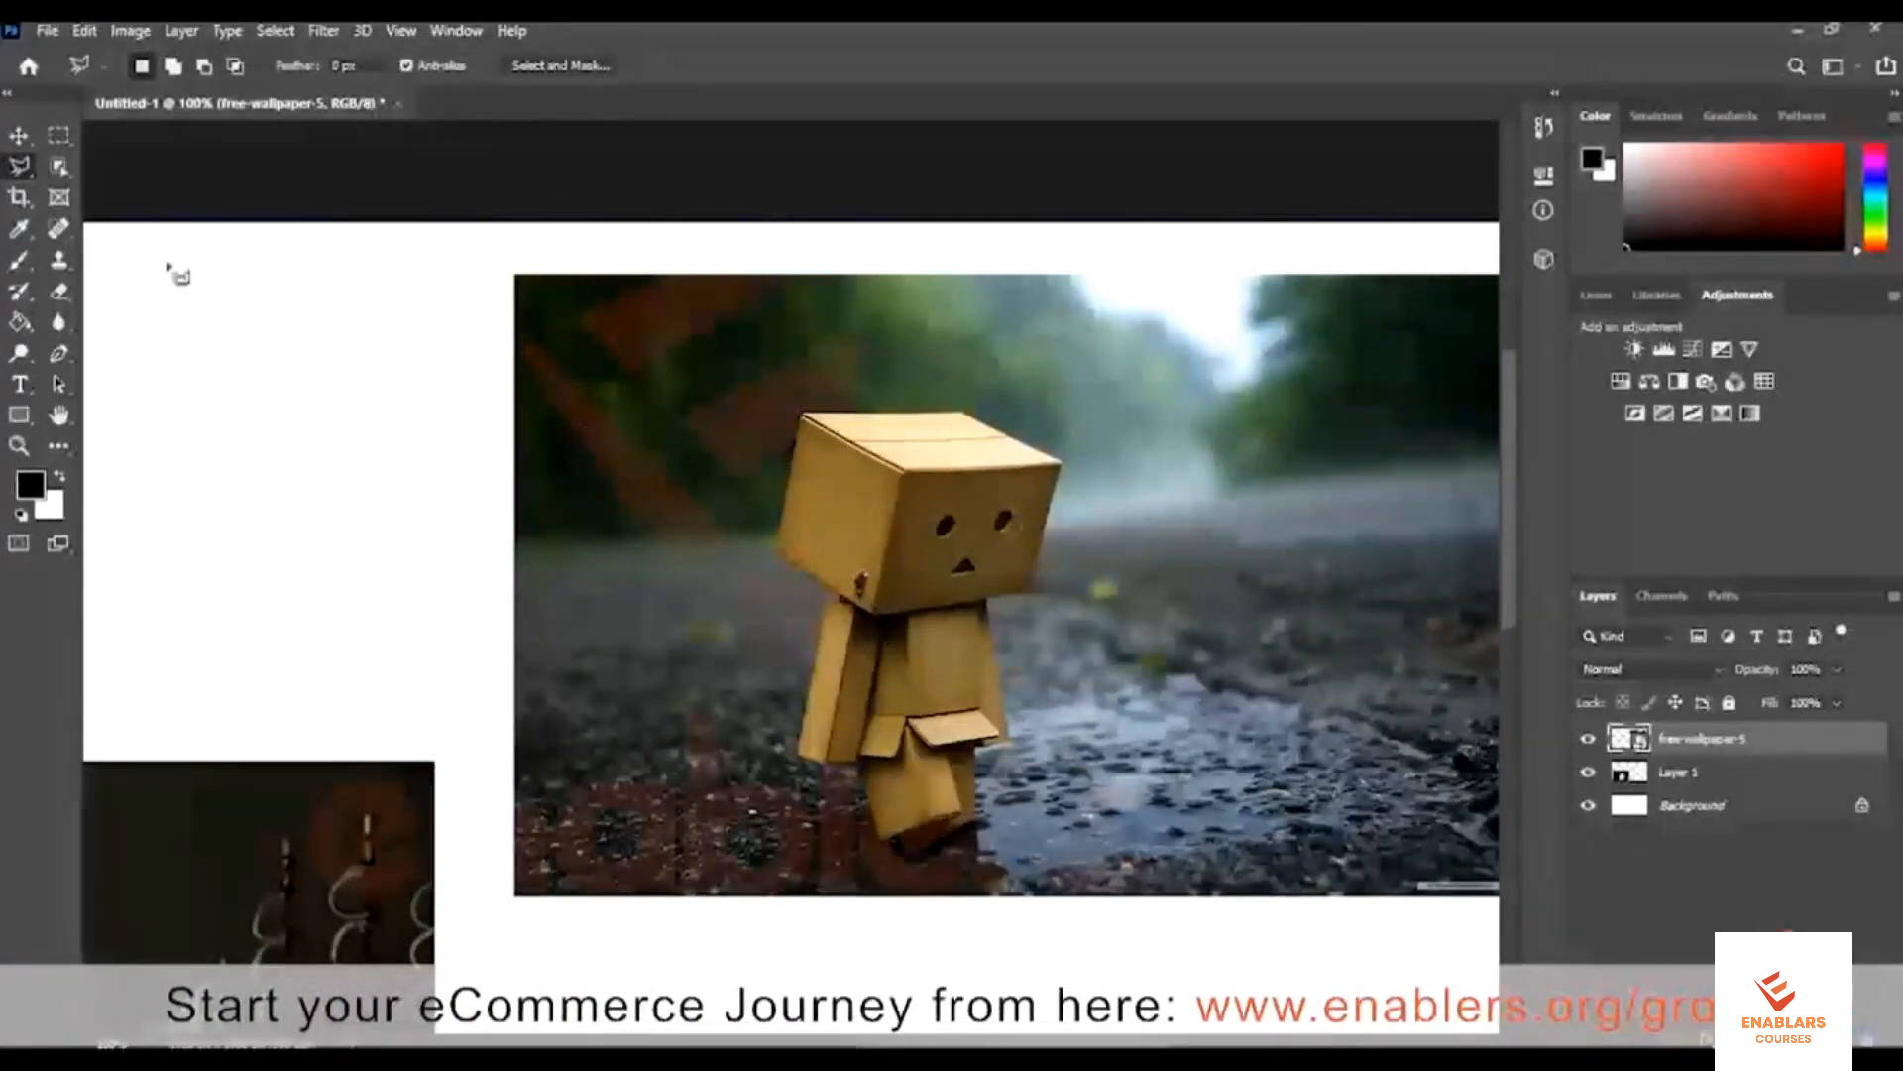
{"action": "left_click", "coordinate": [803, 415]}
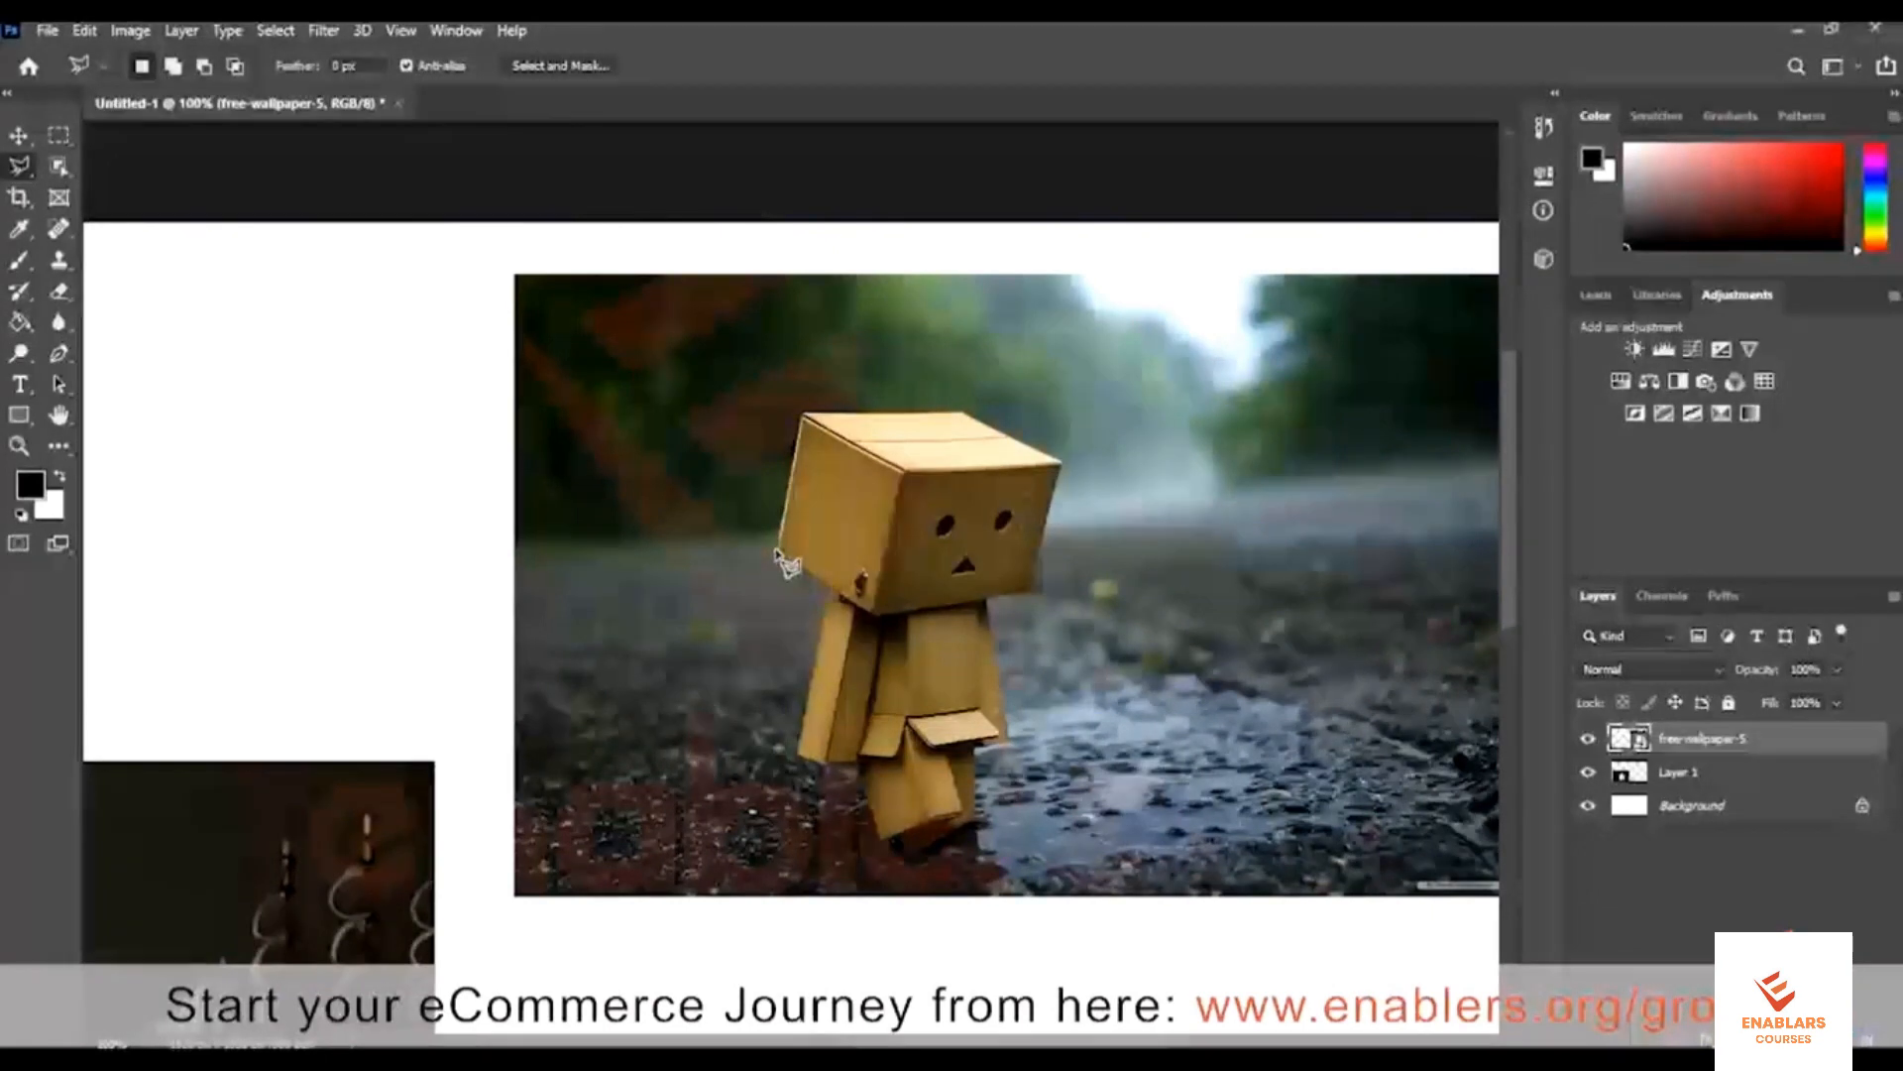
{"action": "left_click", "coordinate": [778, 551]}
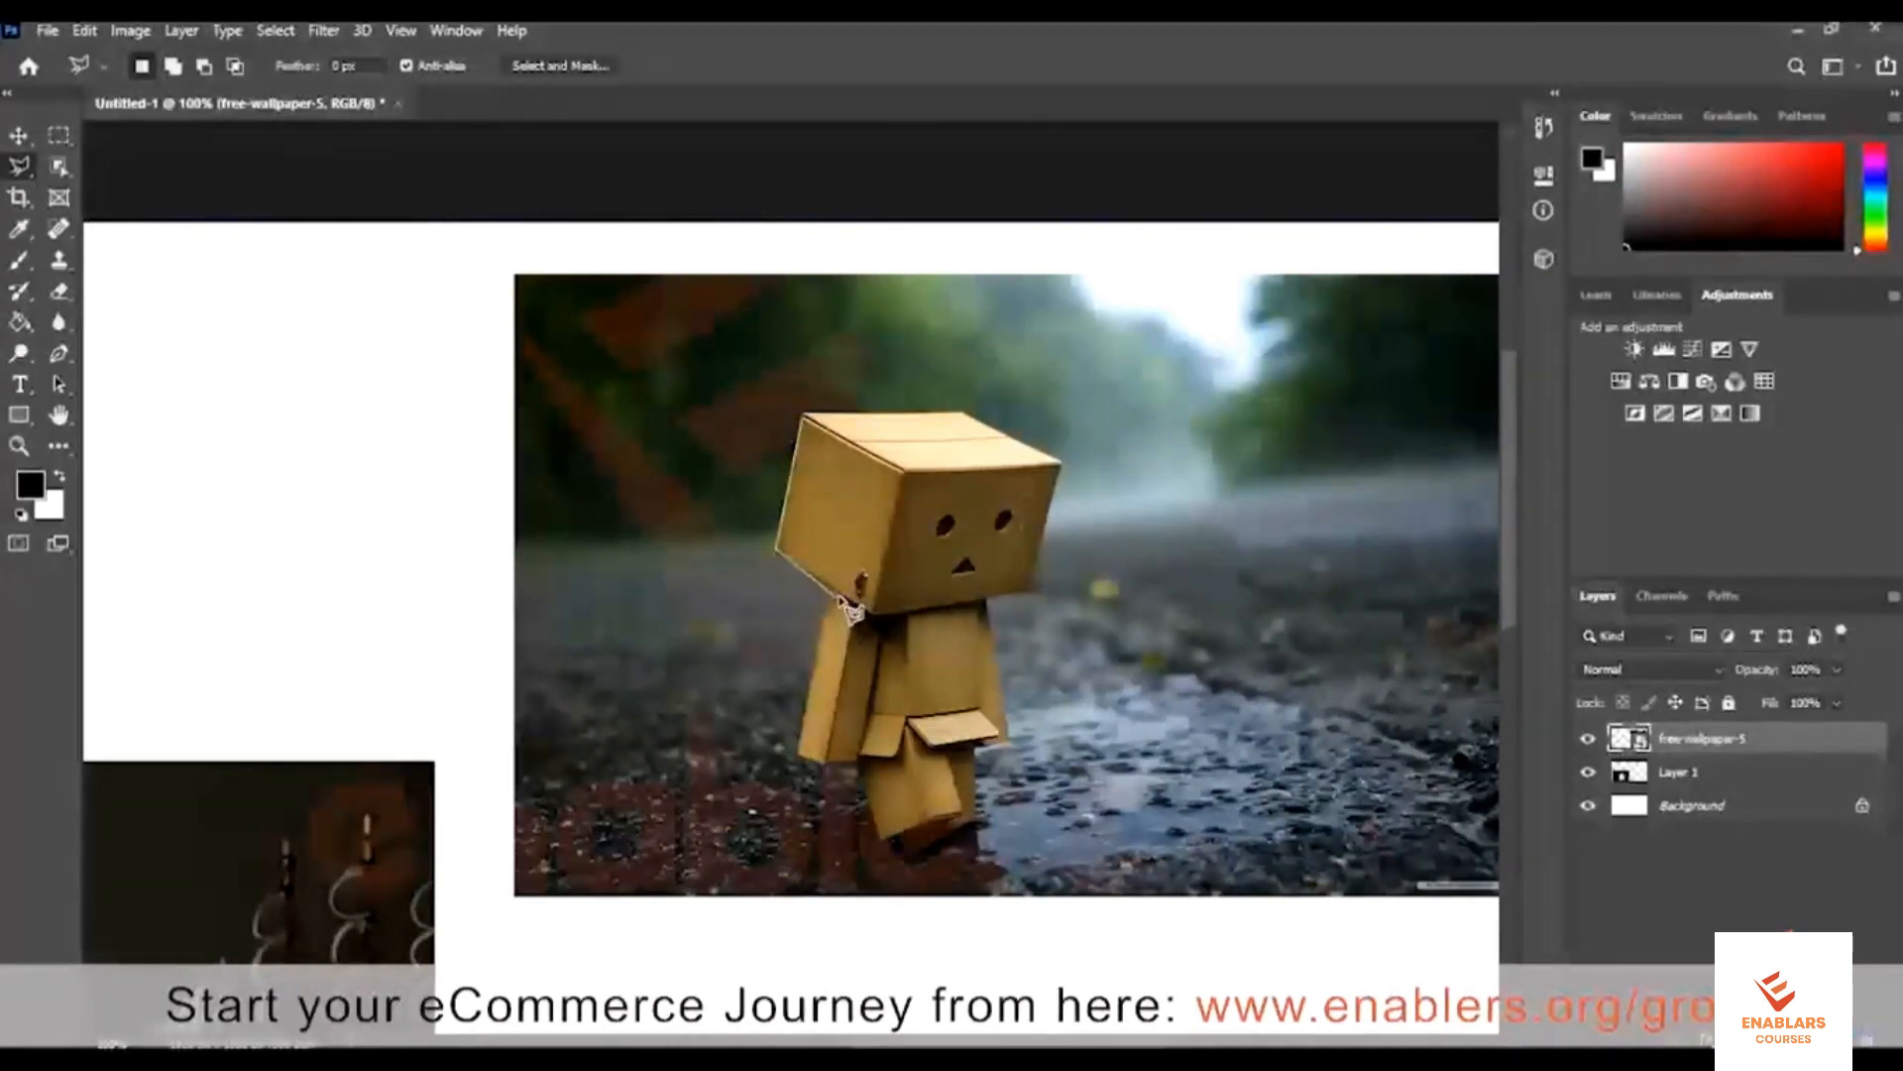
{"action": "left_click", "coordinate": [843, 599]}
{"action": "left_click", "coordinate": [826, 599]}
{"action": "left_click", "coordinate": [797, 756]}
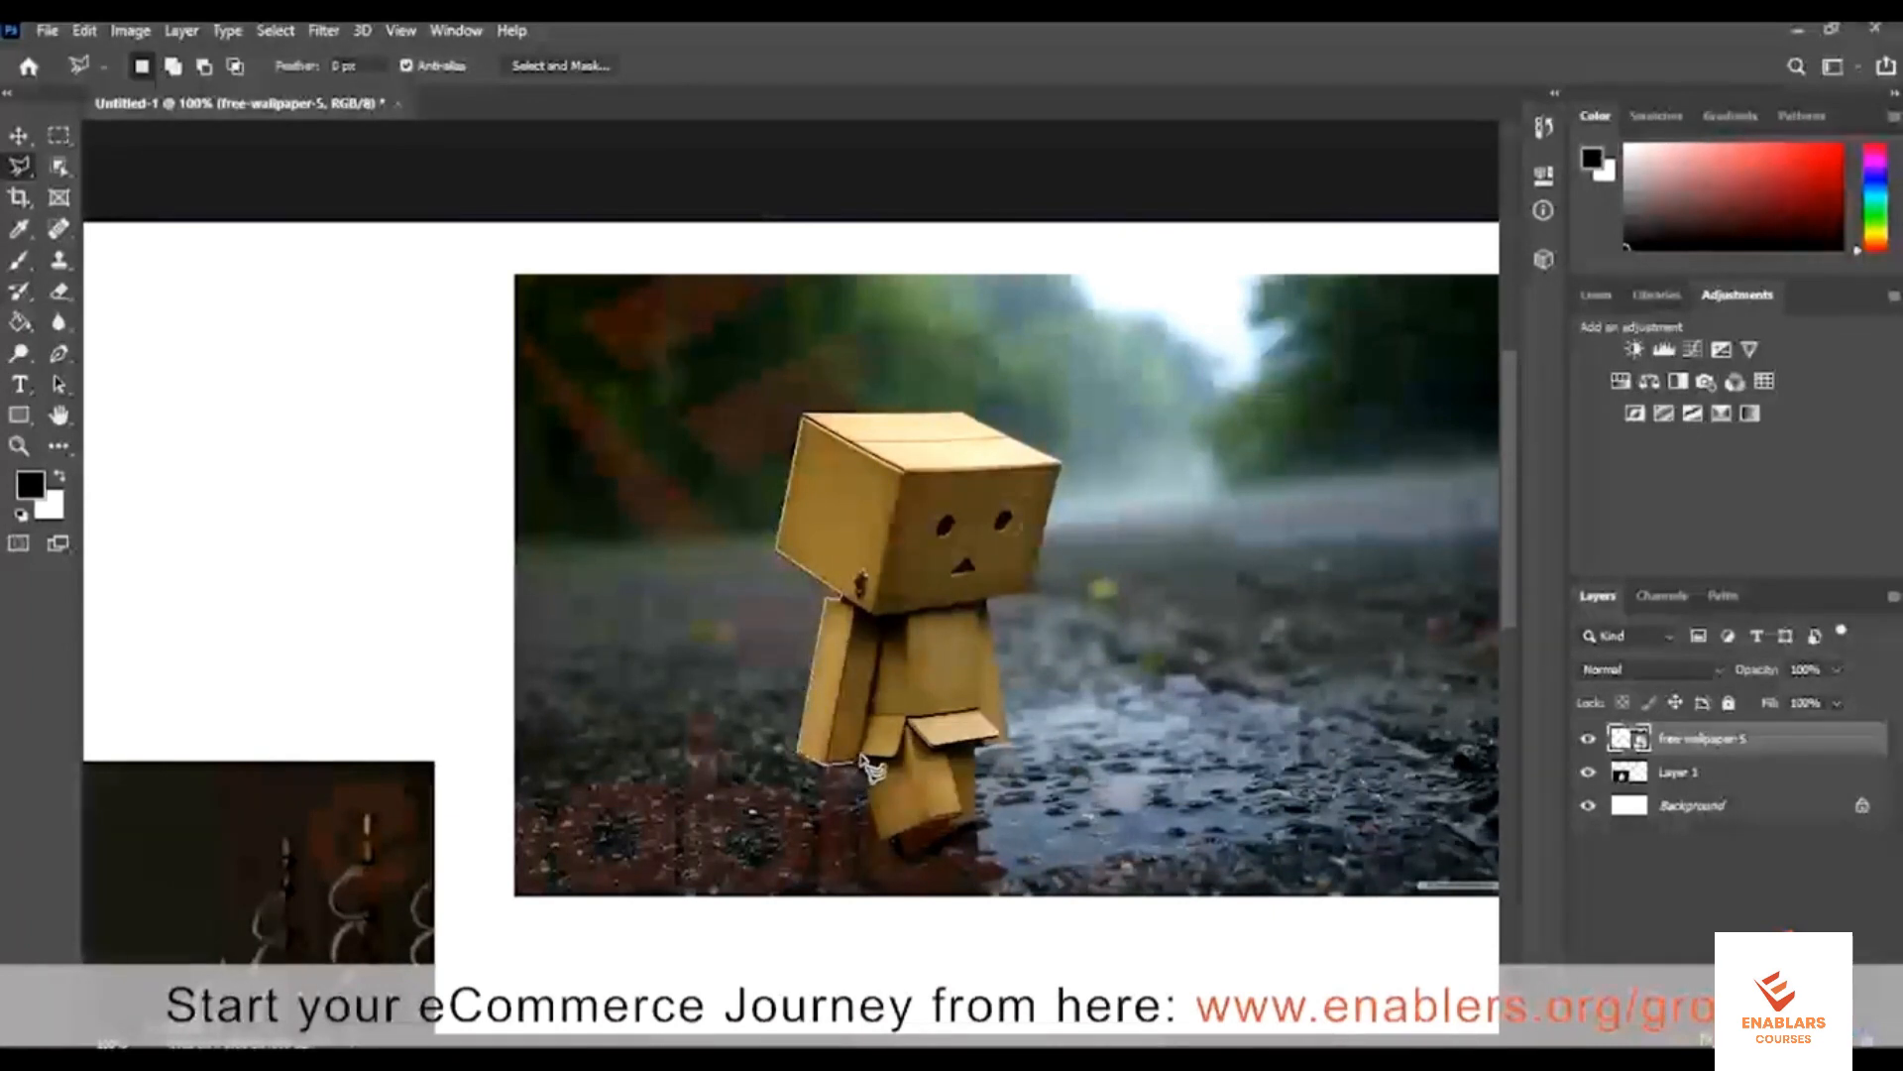
{"action": "left_click", "coordinate": [860, 760]}
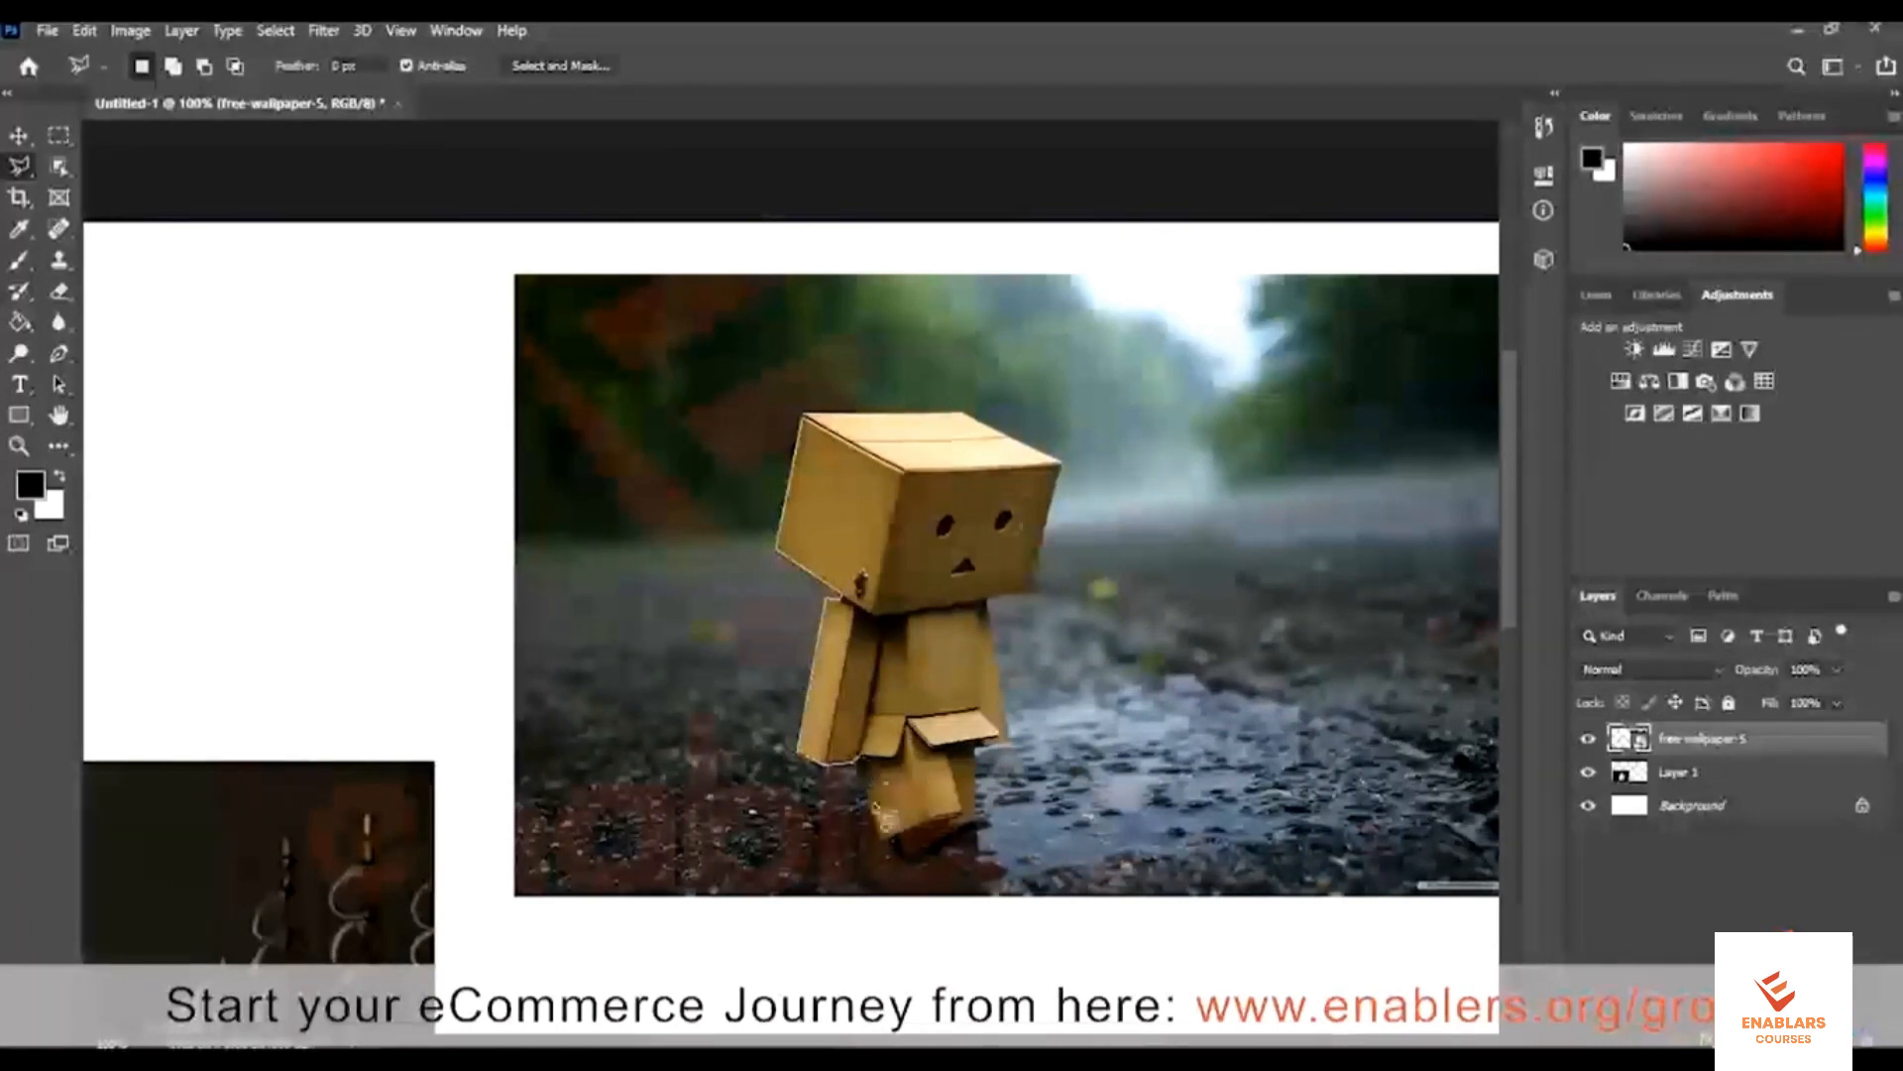
{"action": "left_click", "coordinate": [877, 839]}
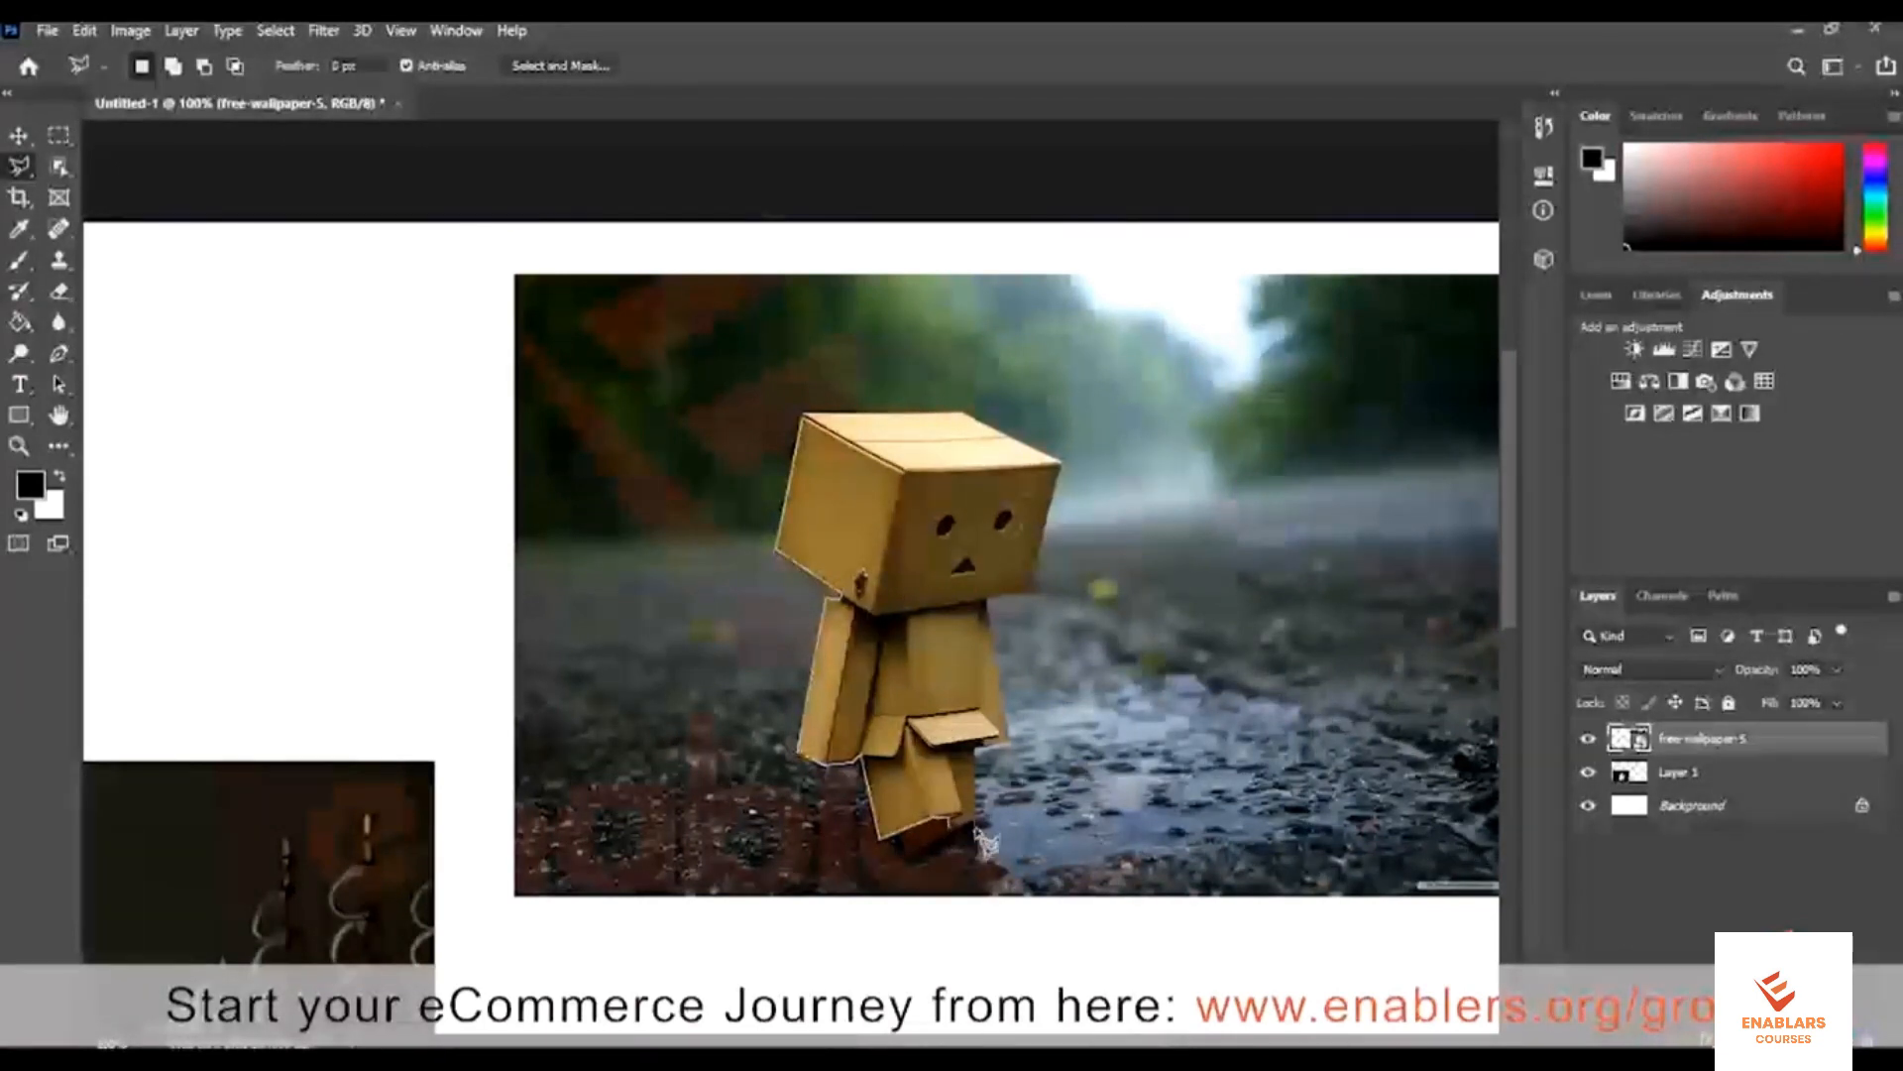
{"action": "left_click", "coordinate": [976, 822]}
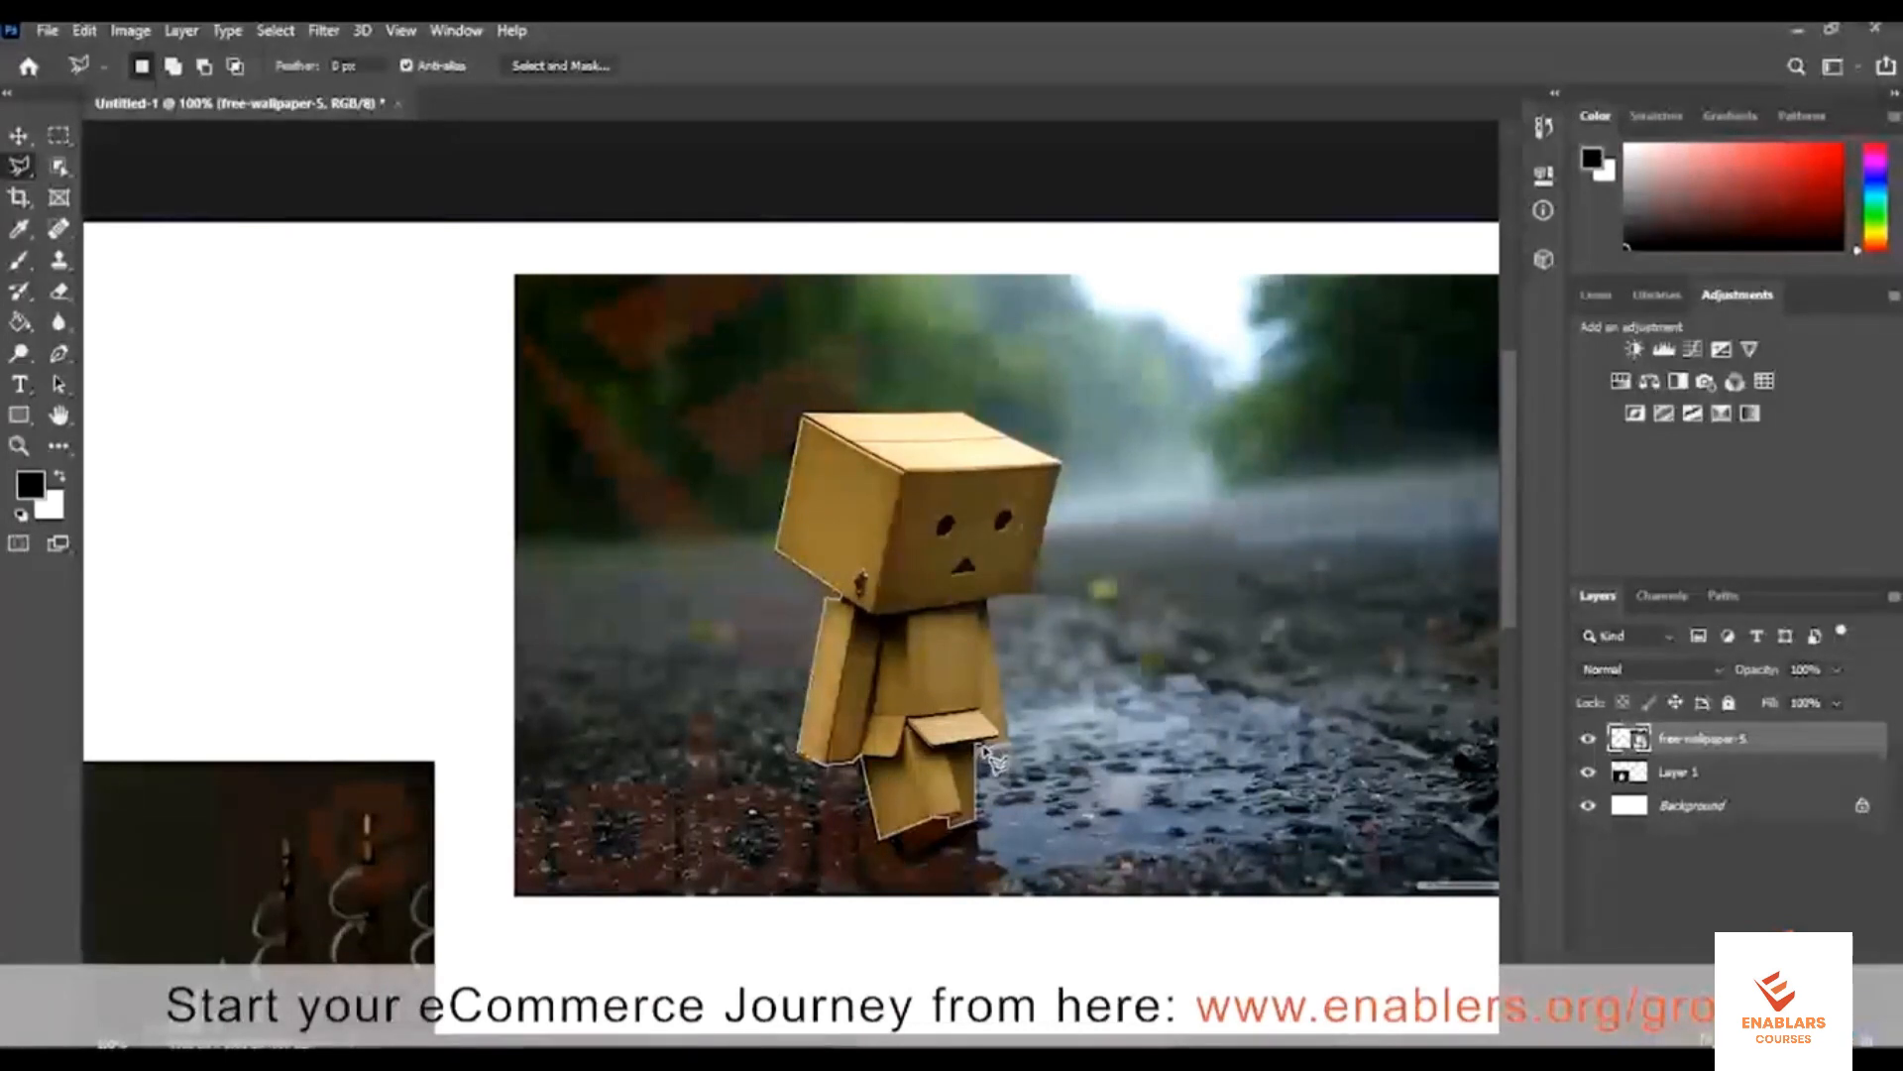
{"action": "left_click", "coordinate": [978, 745]}
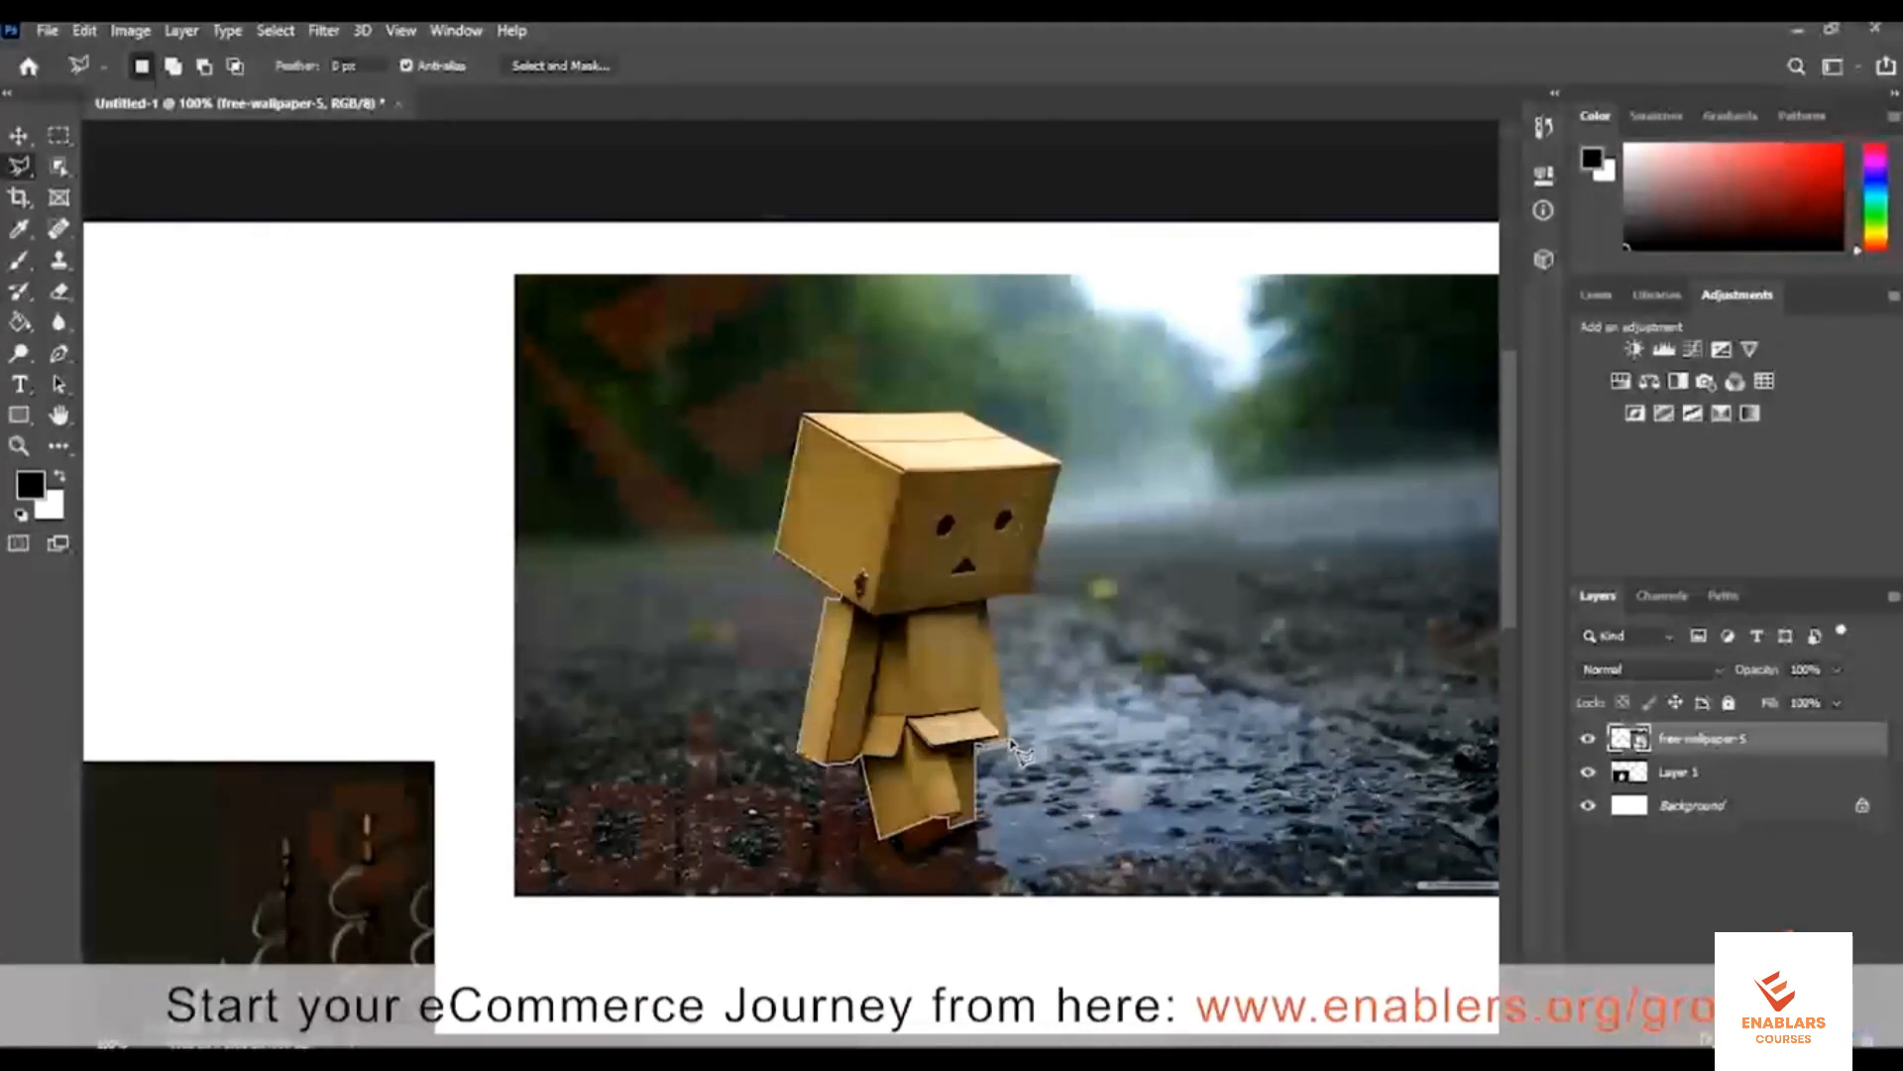
{"action": "left_click", "coordinate": [1009, 740]}
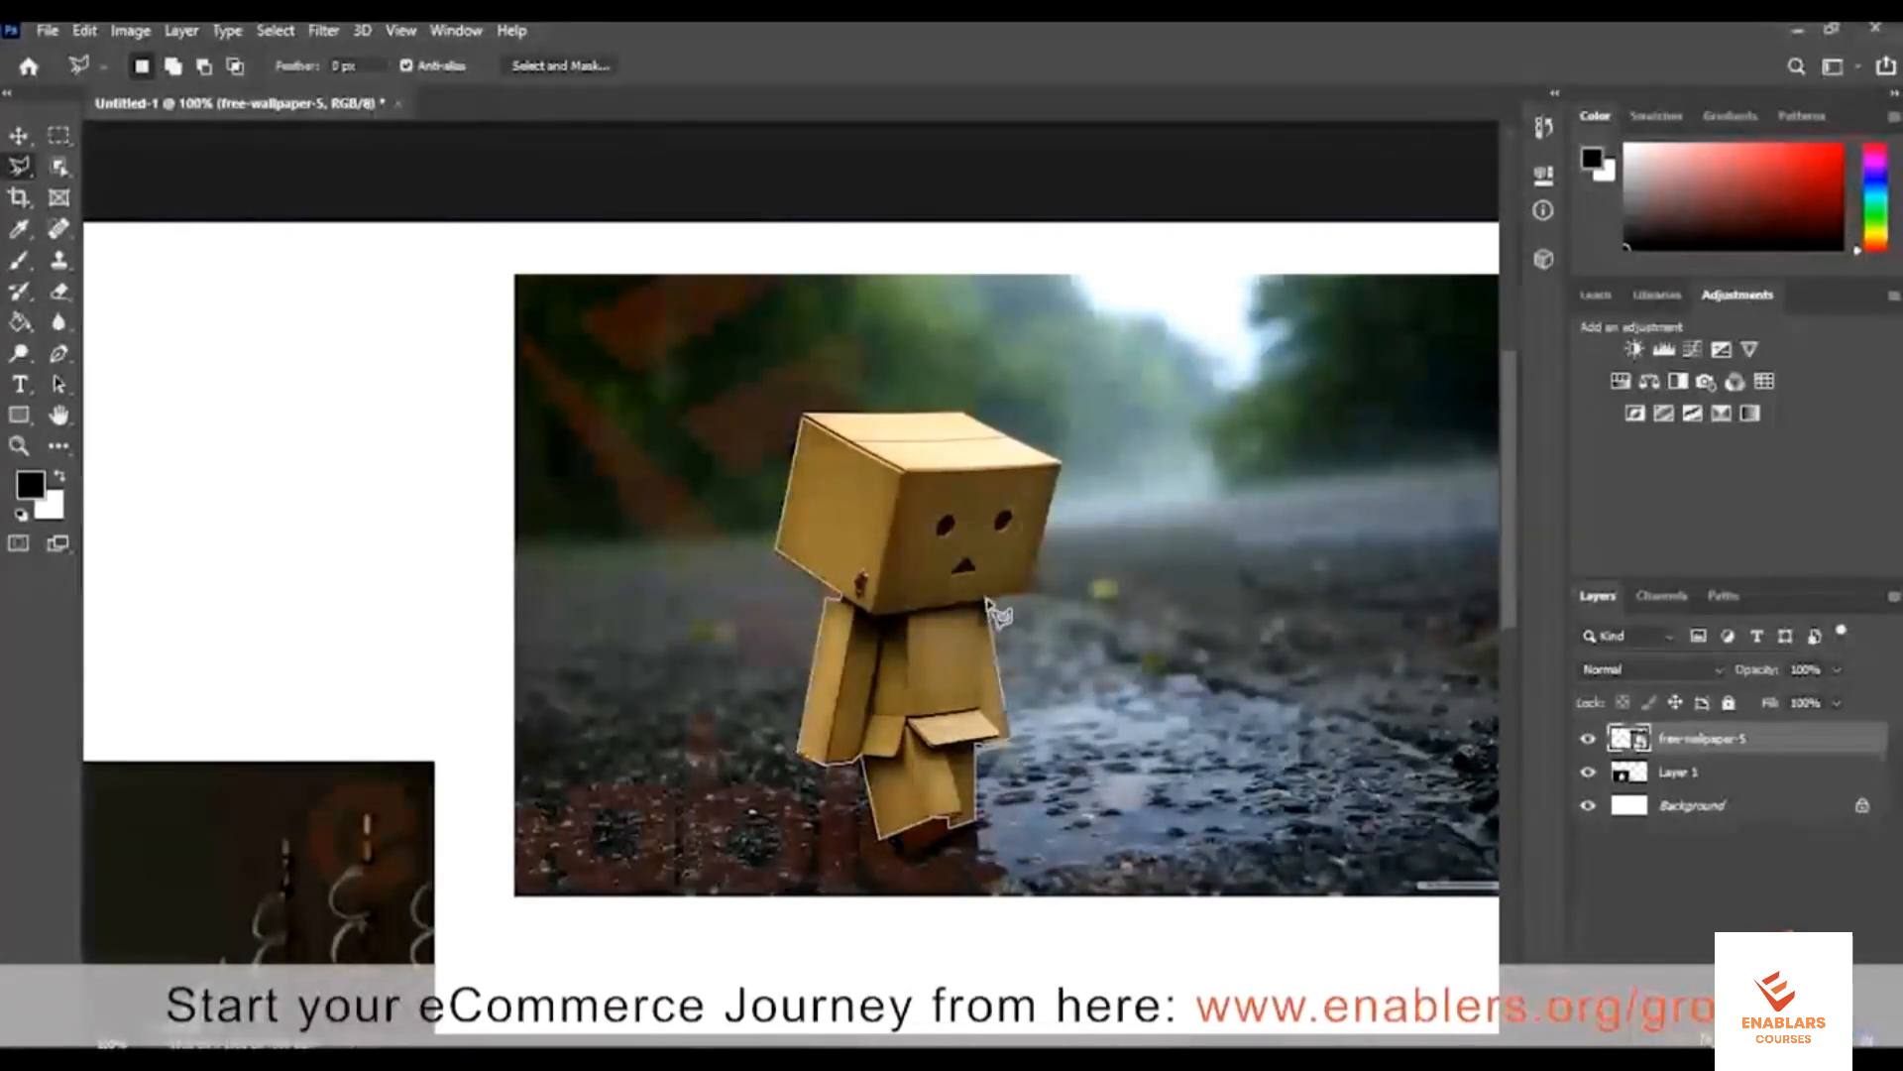
{"action": "left_click", "coordinate": [989, 598]}
{"action": "left_click", "coordinate": [1029, 595]}
{"action": "left_click", "coordinate": [1059, 463]}
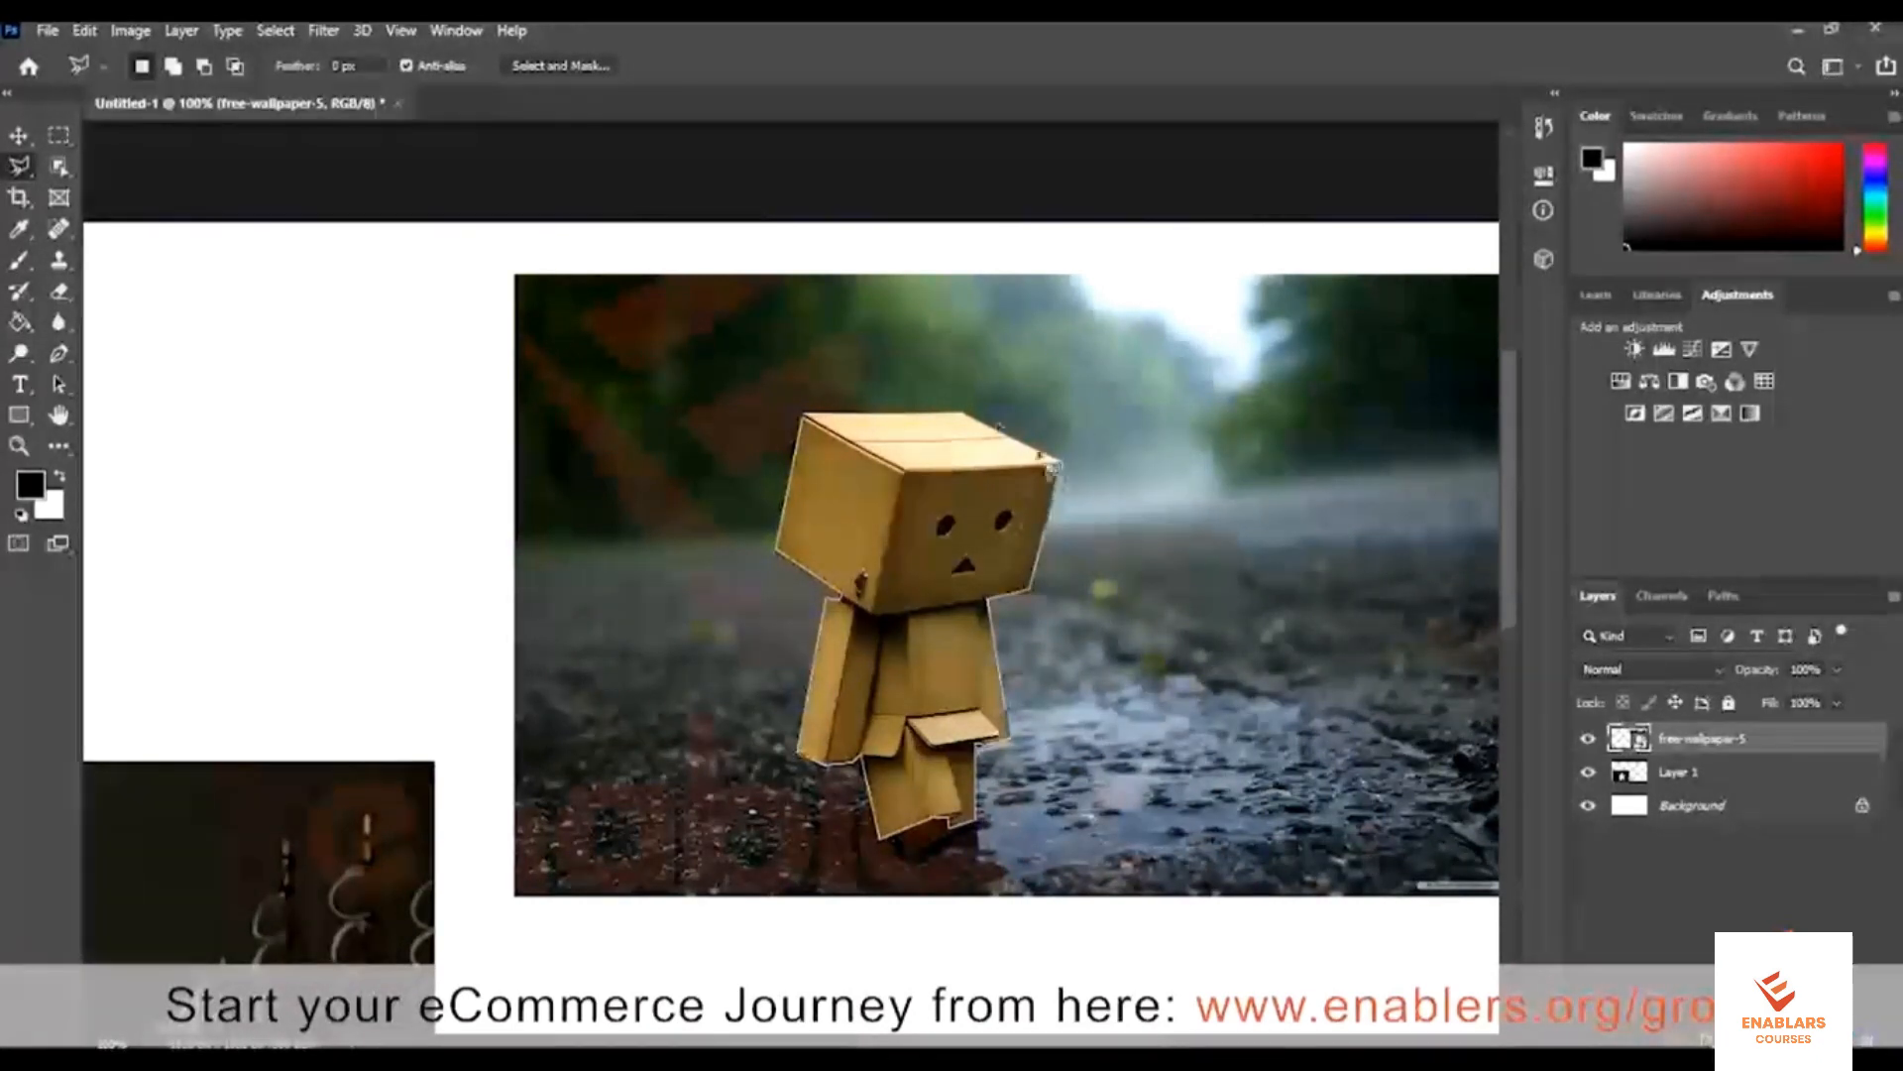
{"action": "left_click", "coordinate": [811, 424]}
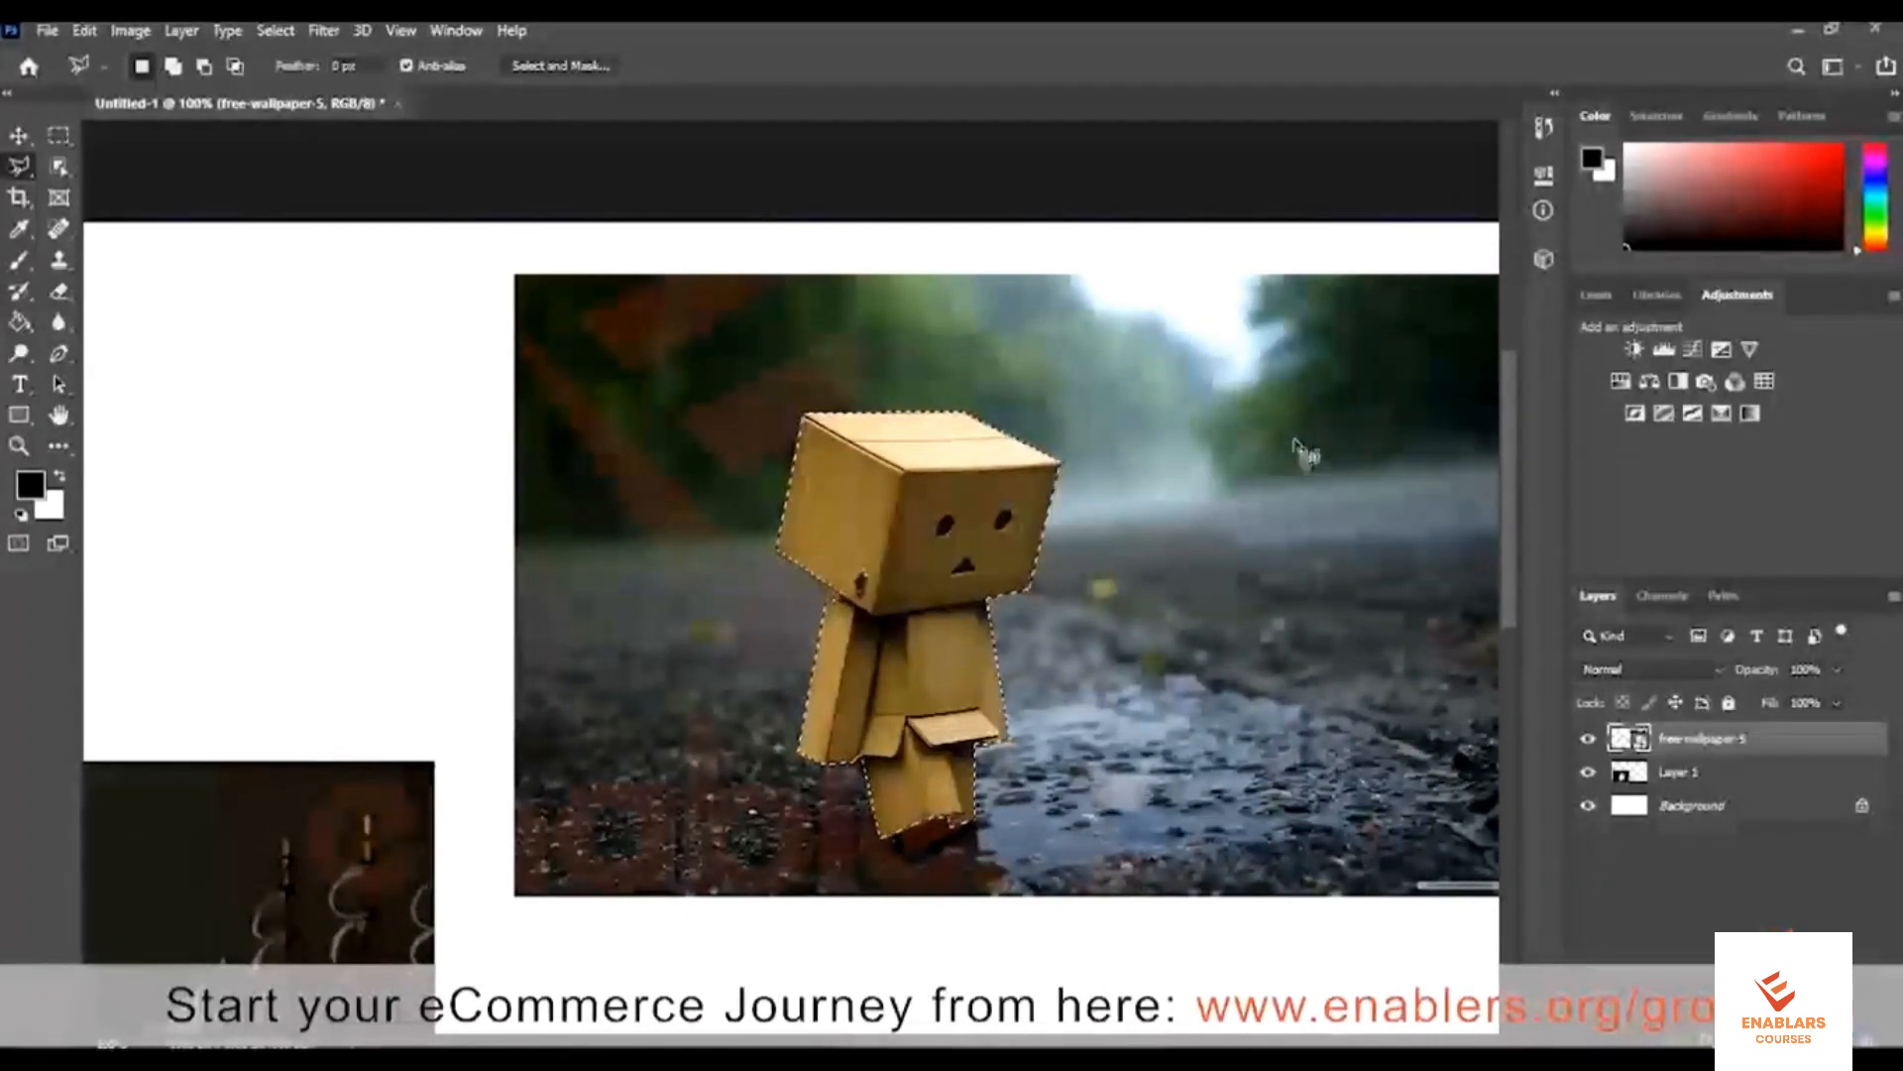
Copy the selected cardboard figure to a new layer and place the copy to the right of the original over the wet ground
{"action": "key", "text": "ctrl+j"}
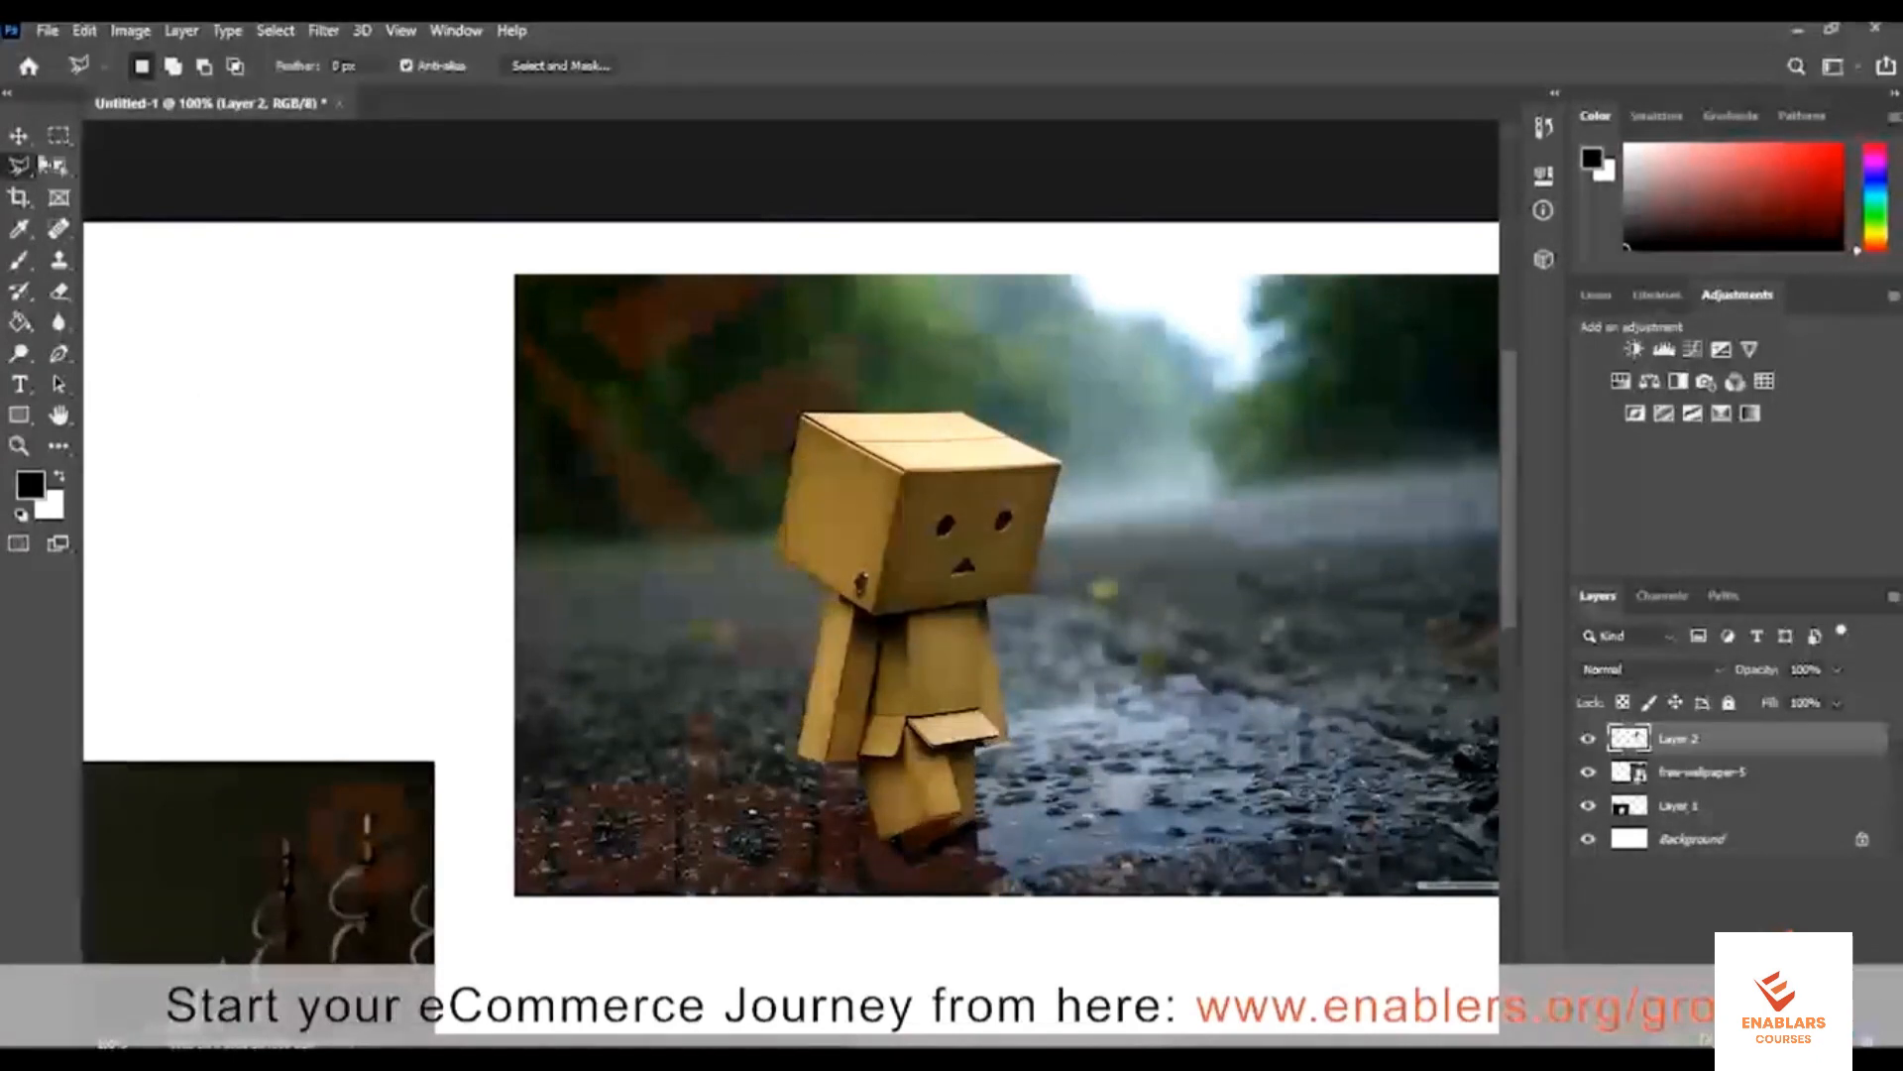
{"action": "left_click", "coordinate": [18, 135]}
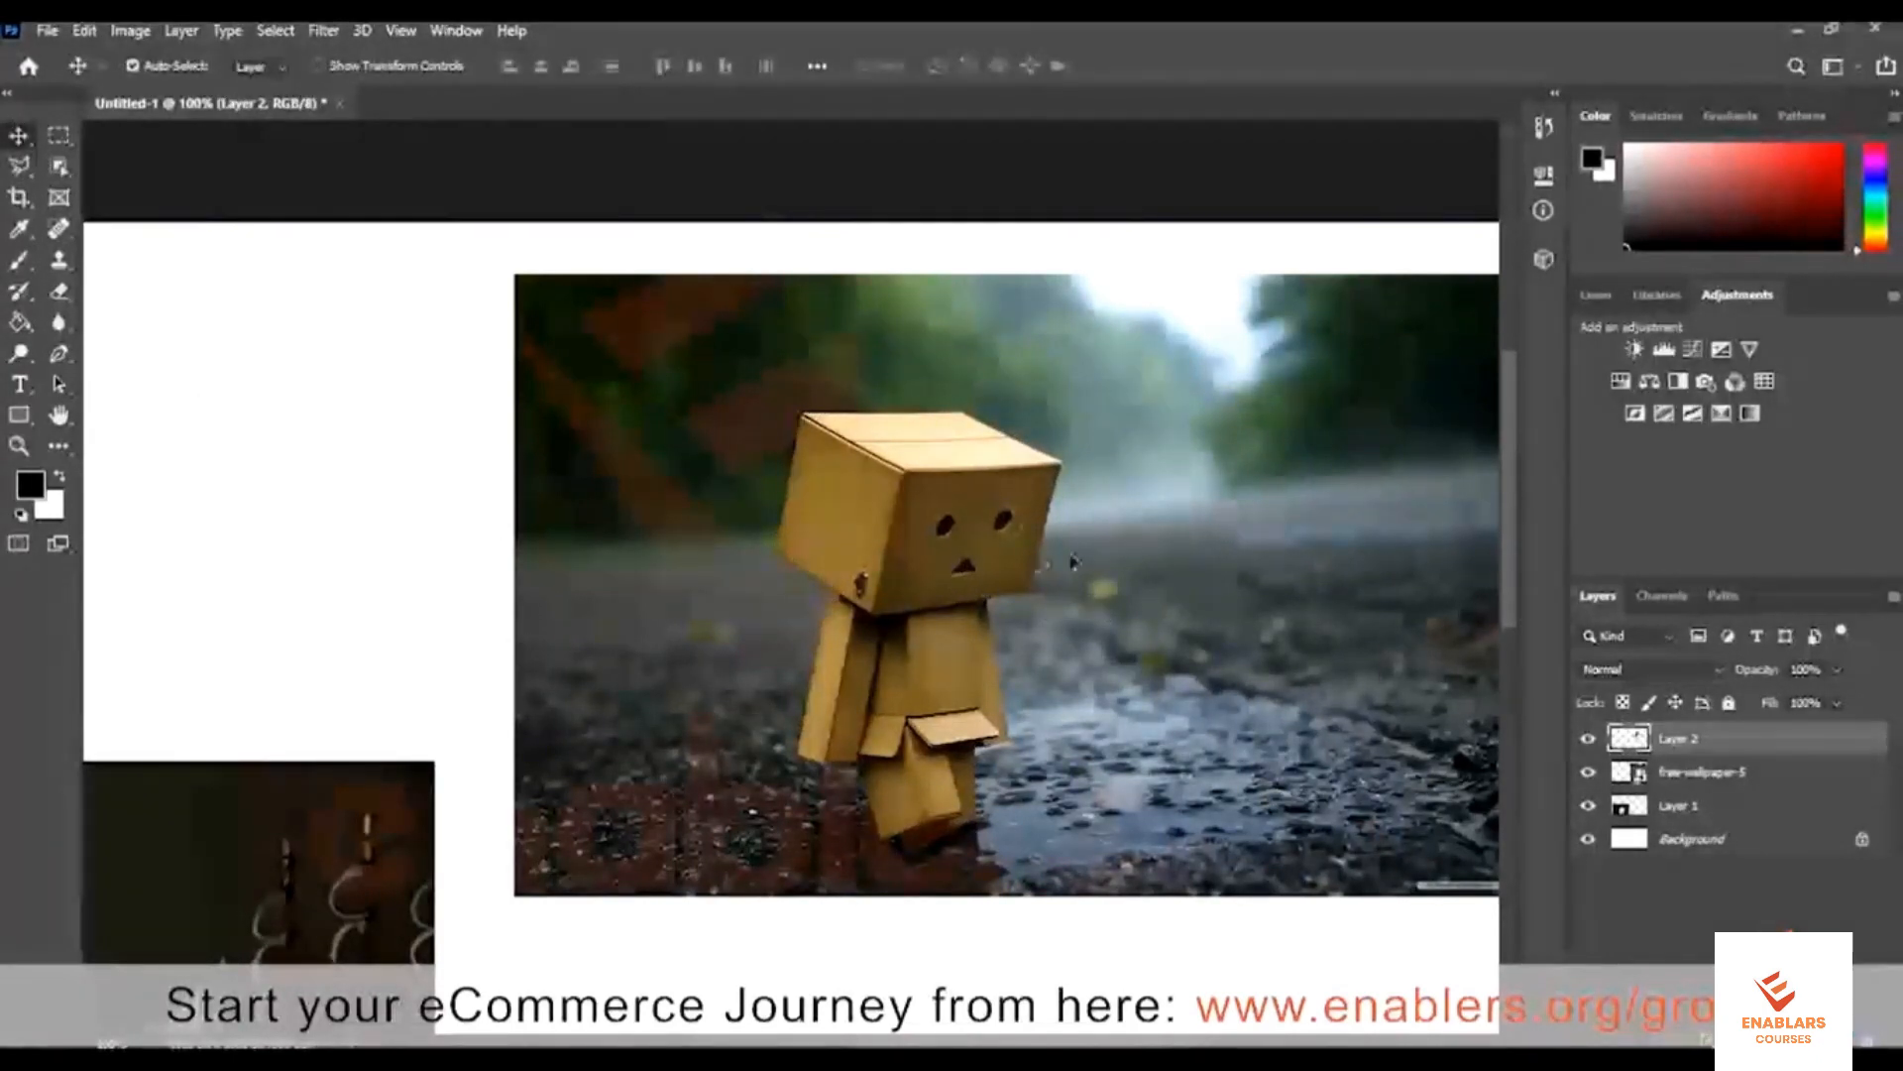
{"action": "left_click_drag", "start_coordinate": [942, 570], "coordinate": [753, 585]}
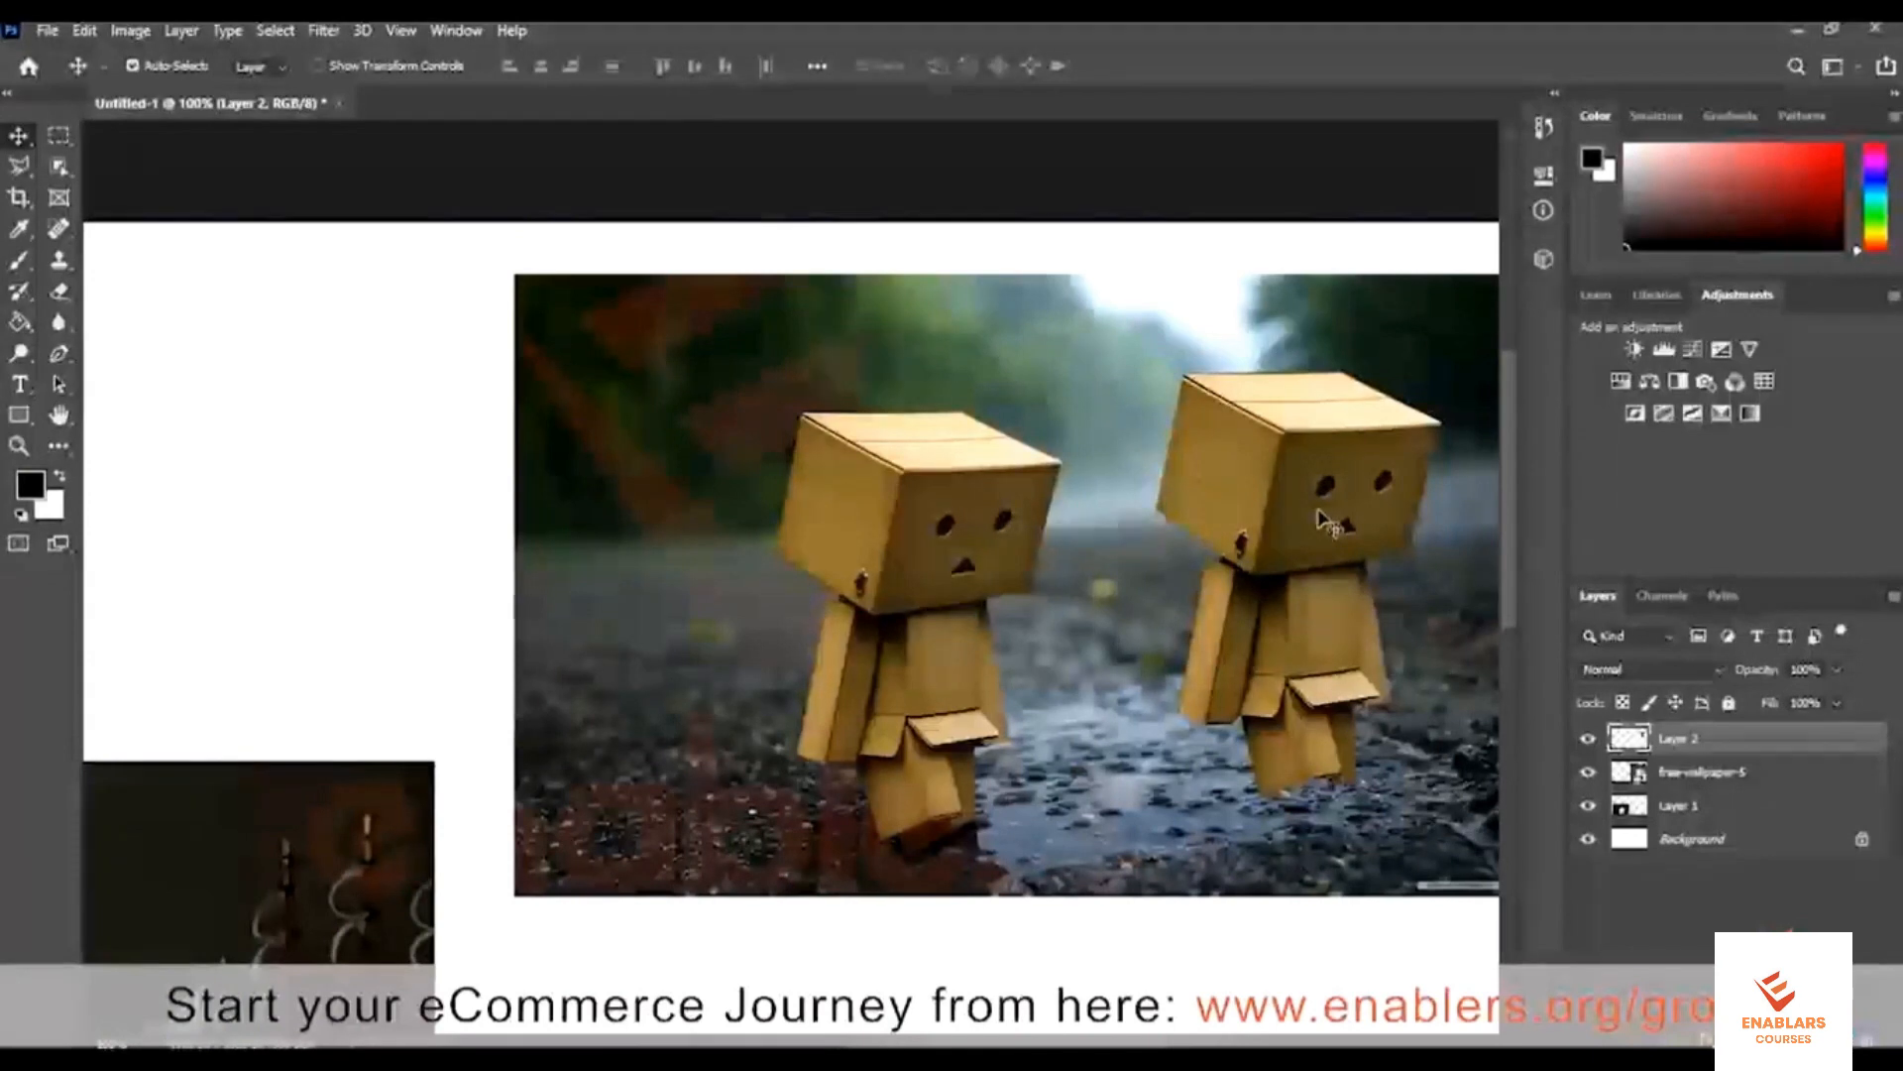
Select the original cardboard figure on the free-wallpaper-5 layer by tracing its full outline with the Magnetic Lasso
{"action": "left_click", "coordinate": [30, 169]}
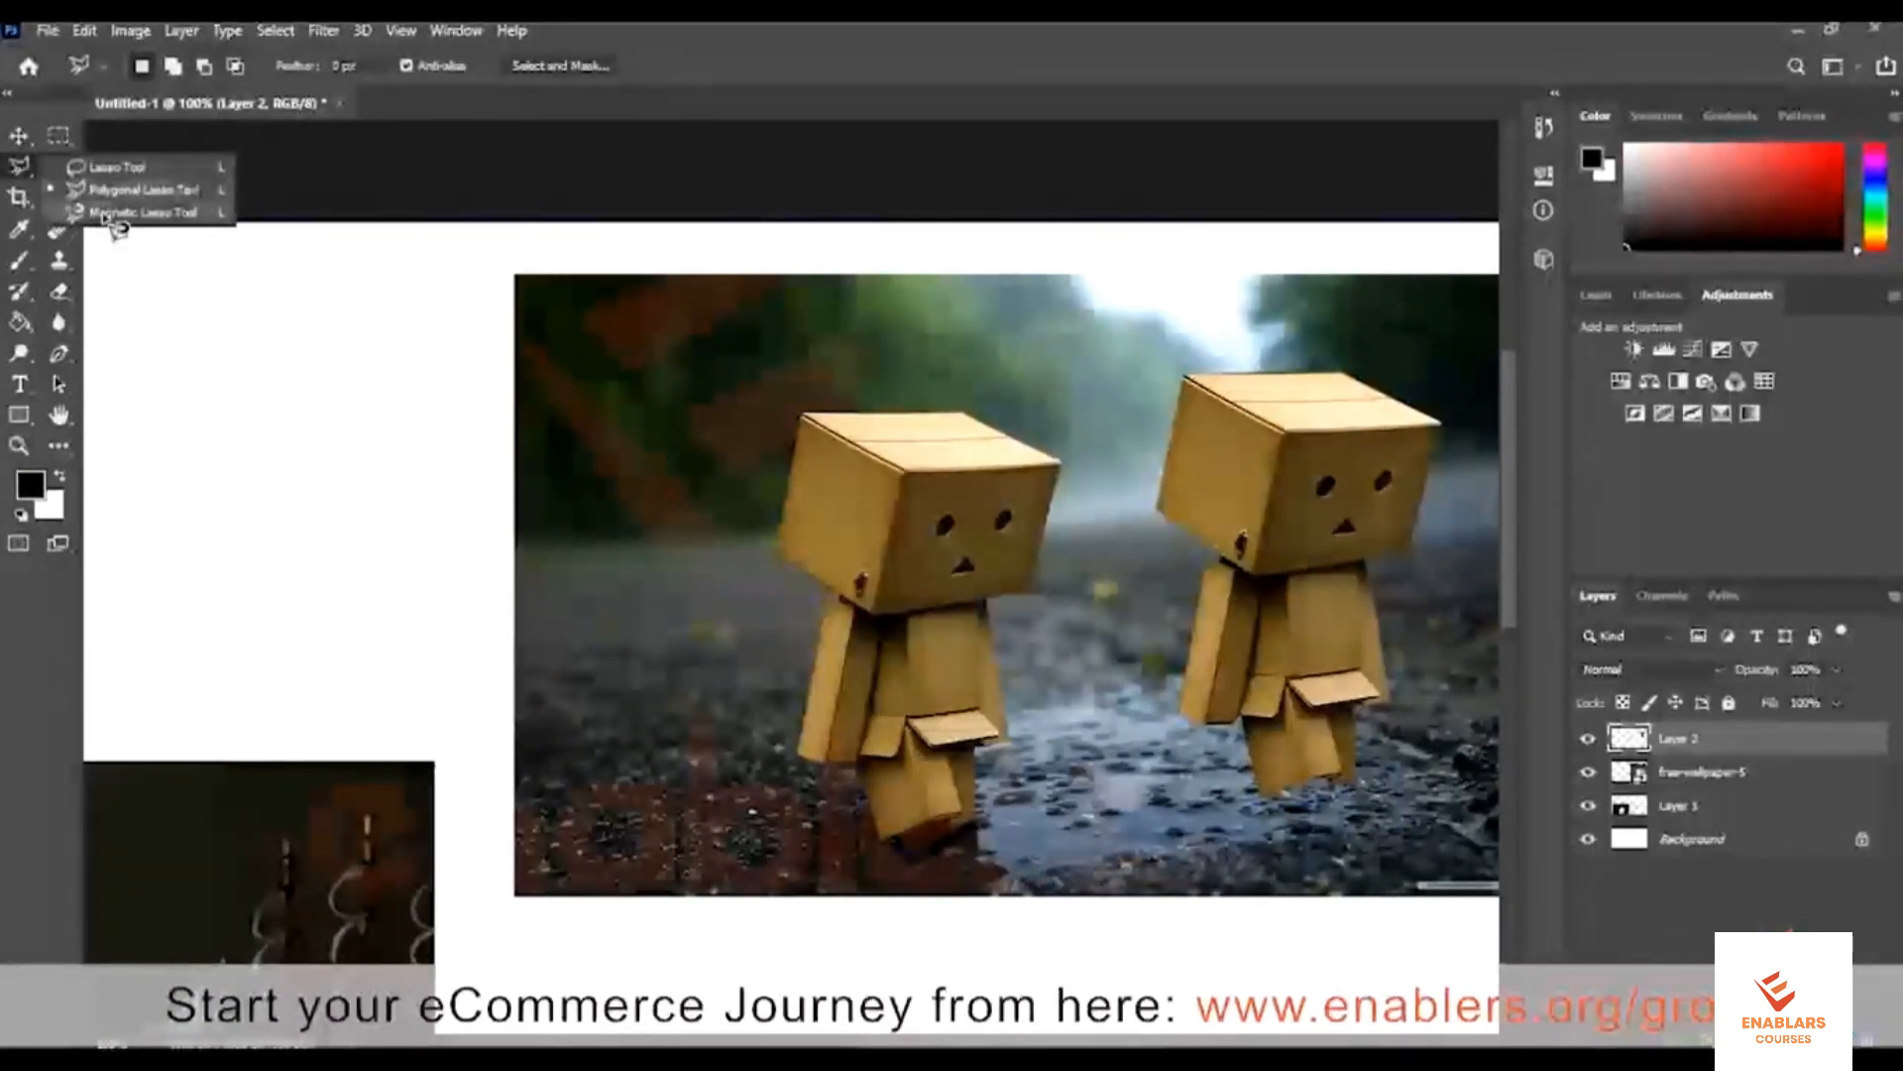
{"action": "left_click", "coordinate": [139, 212]}
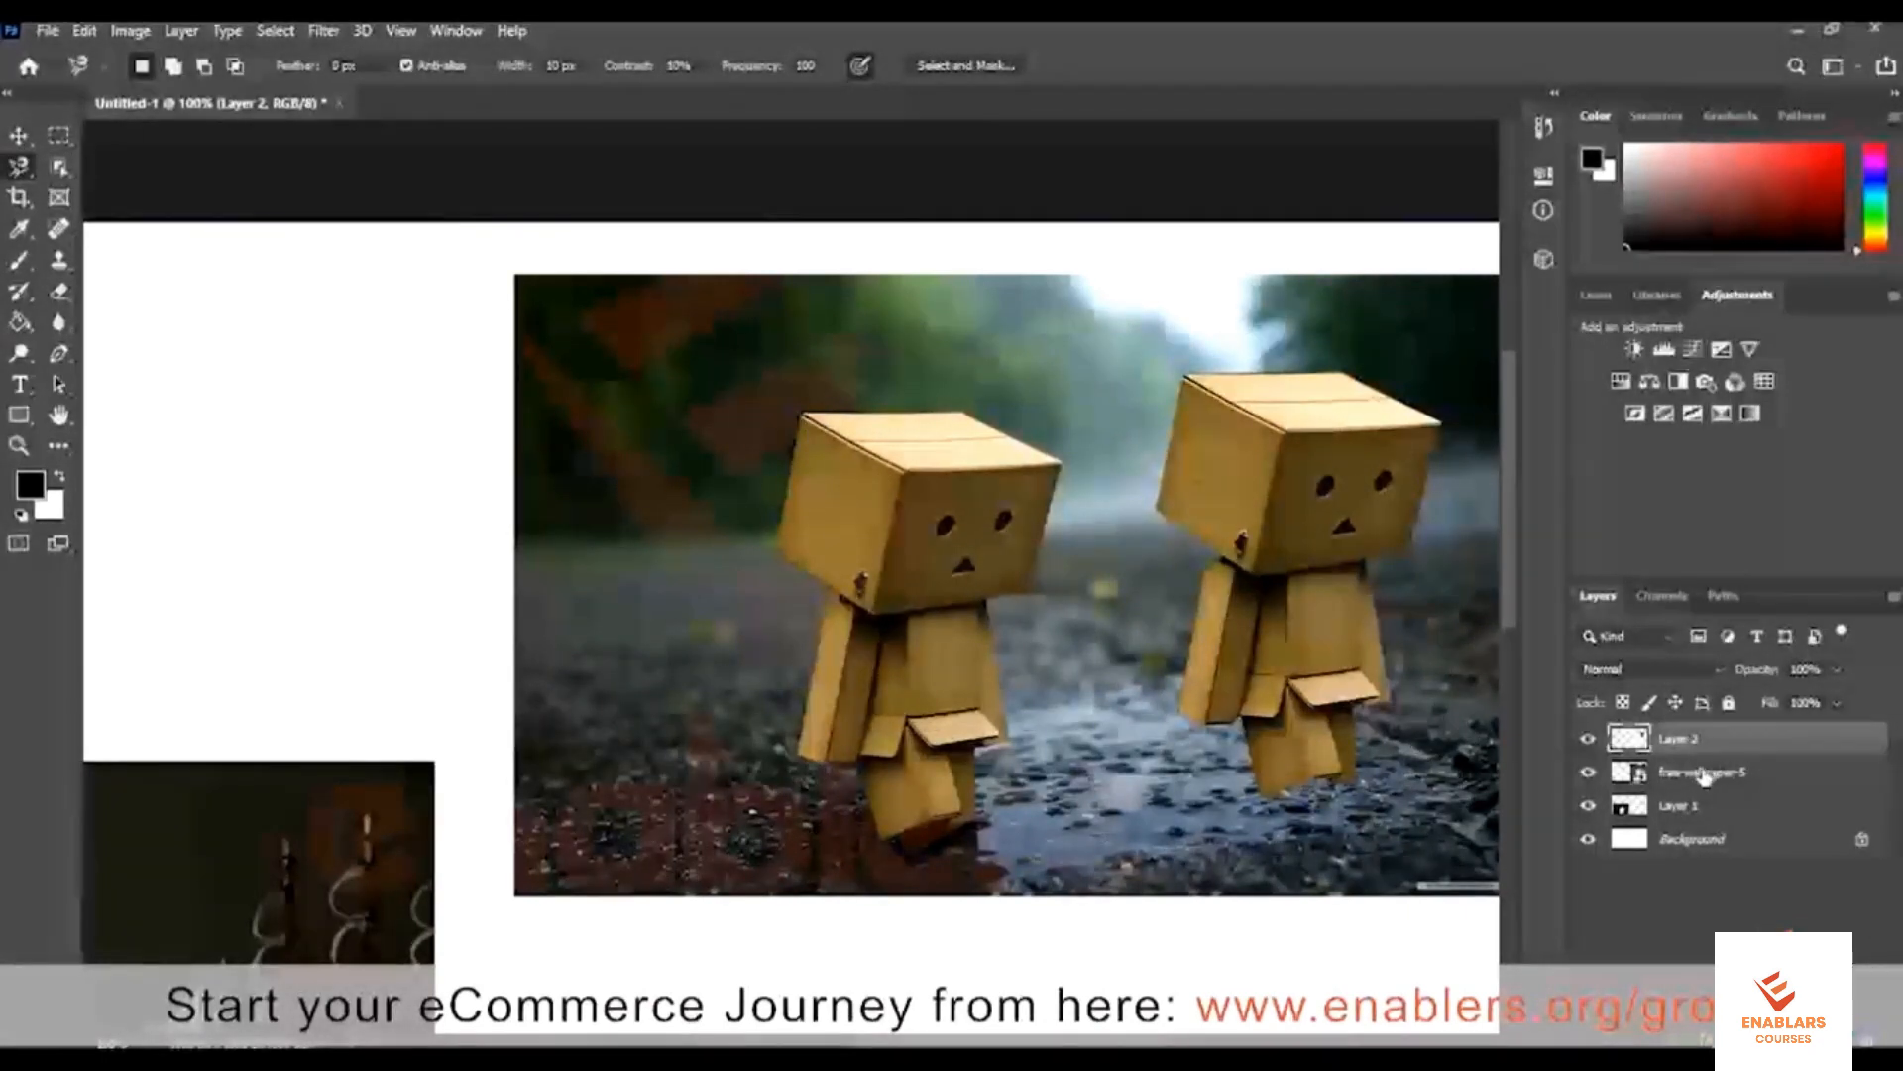
{"action": "left_click_drag", "start_coordinate": [1685, 771], "coordinate": [1680, 759]}
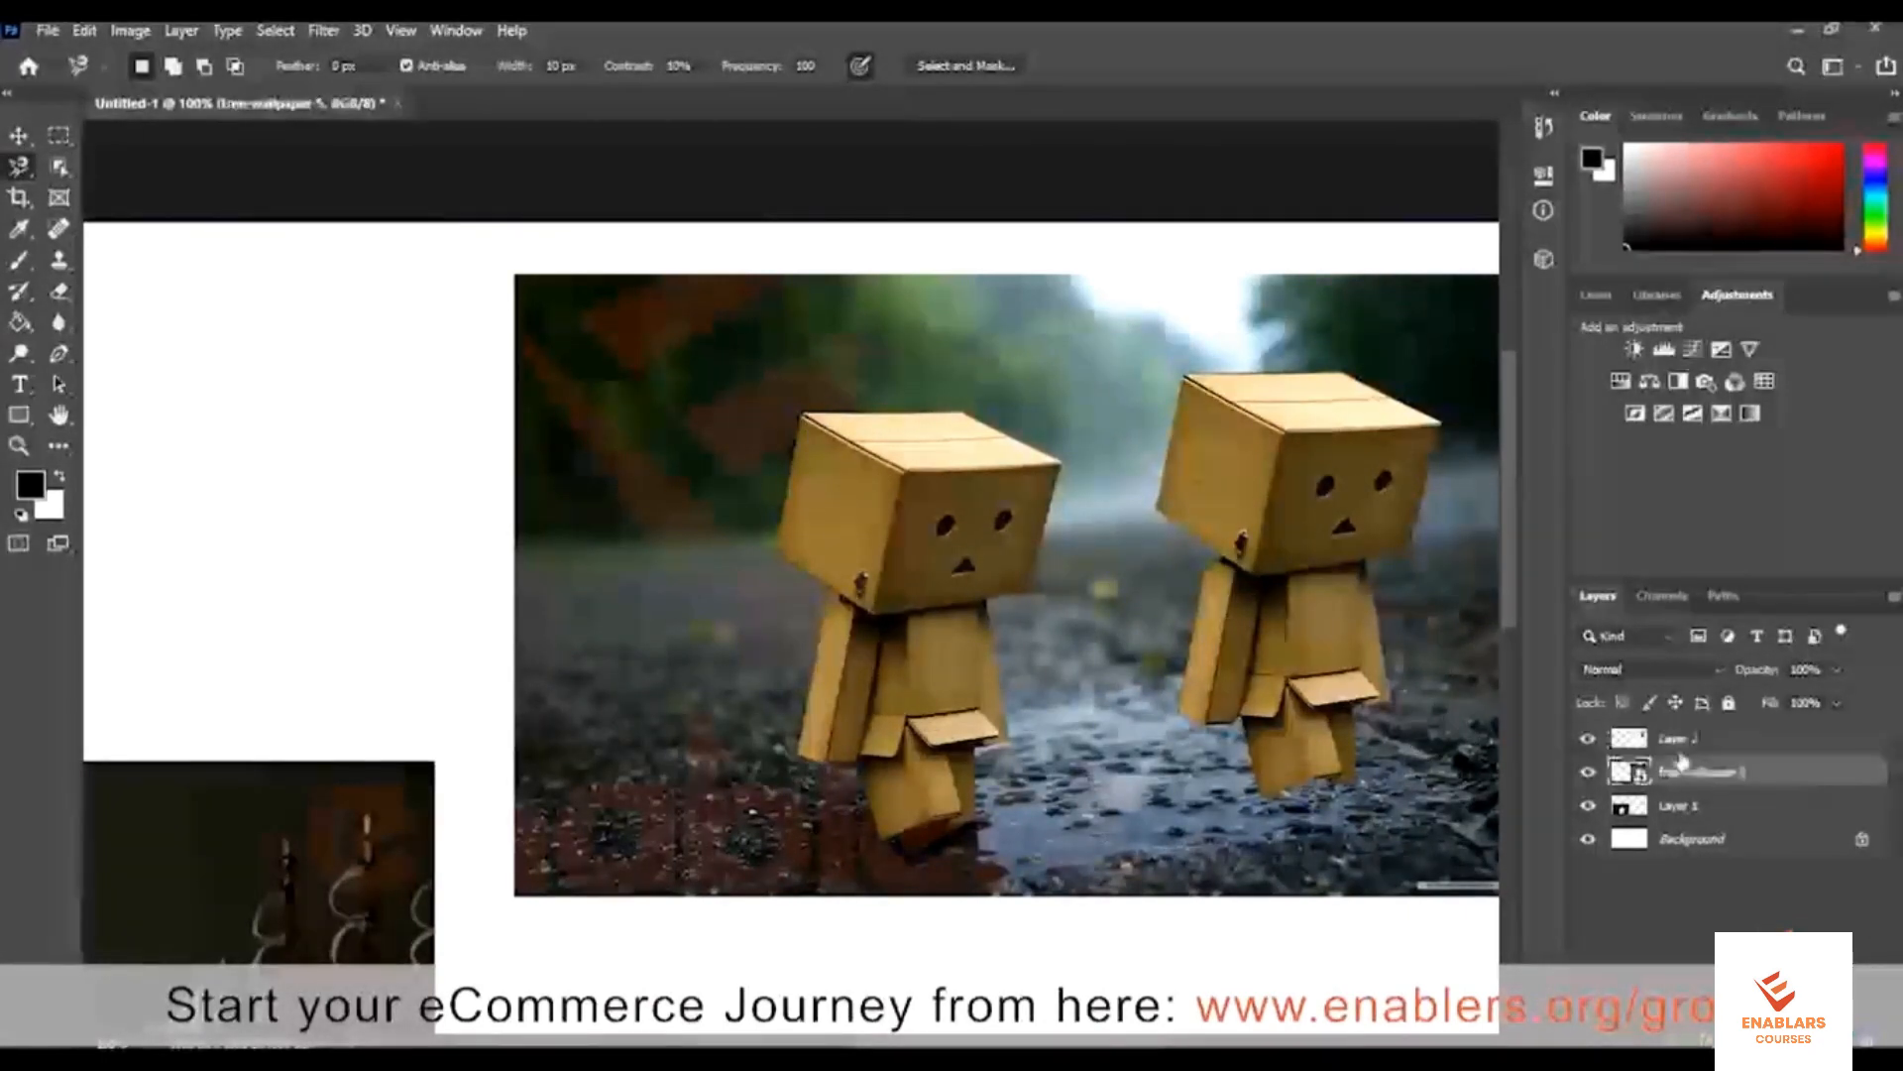
{"action": "left_click", "coordinate": [801, 419]}
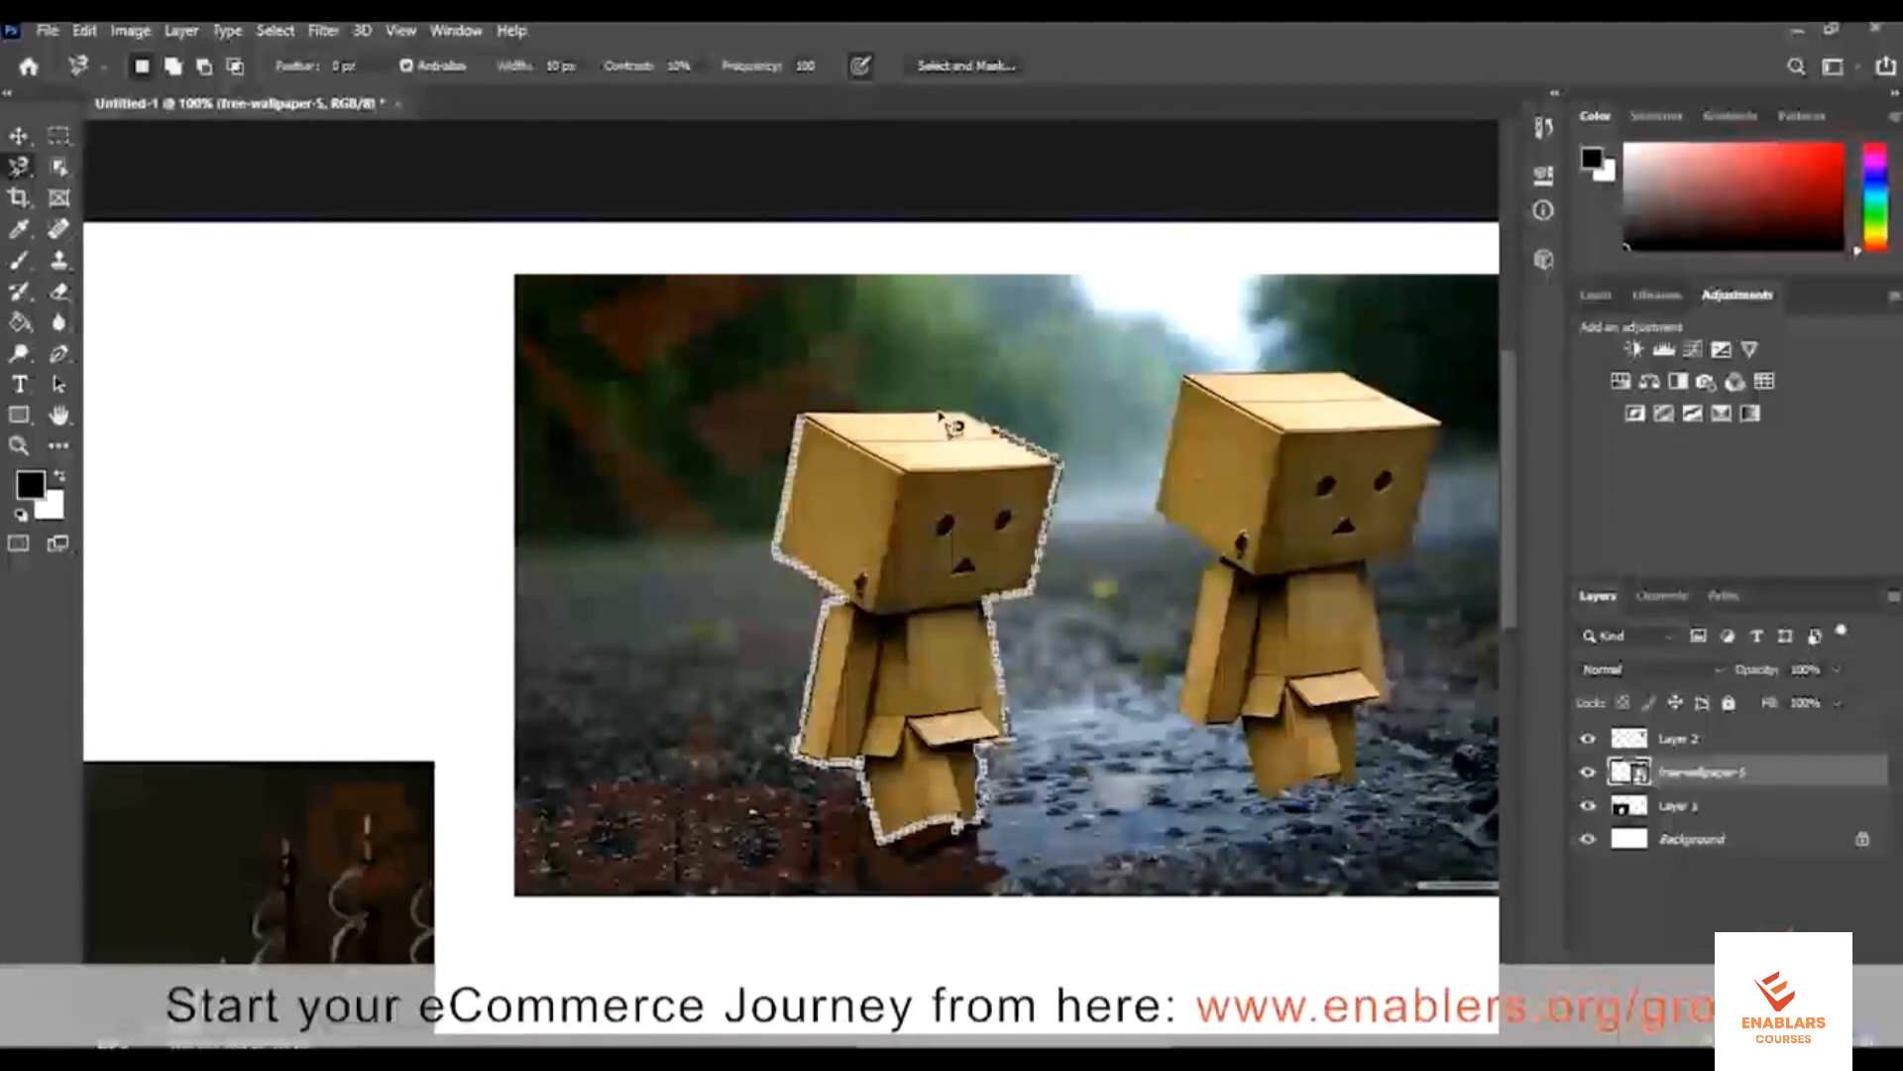
{"action": "left_click", "coordinate": [800, 413]}
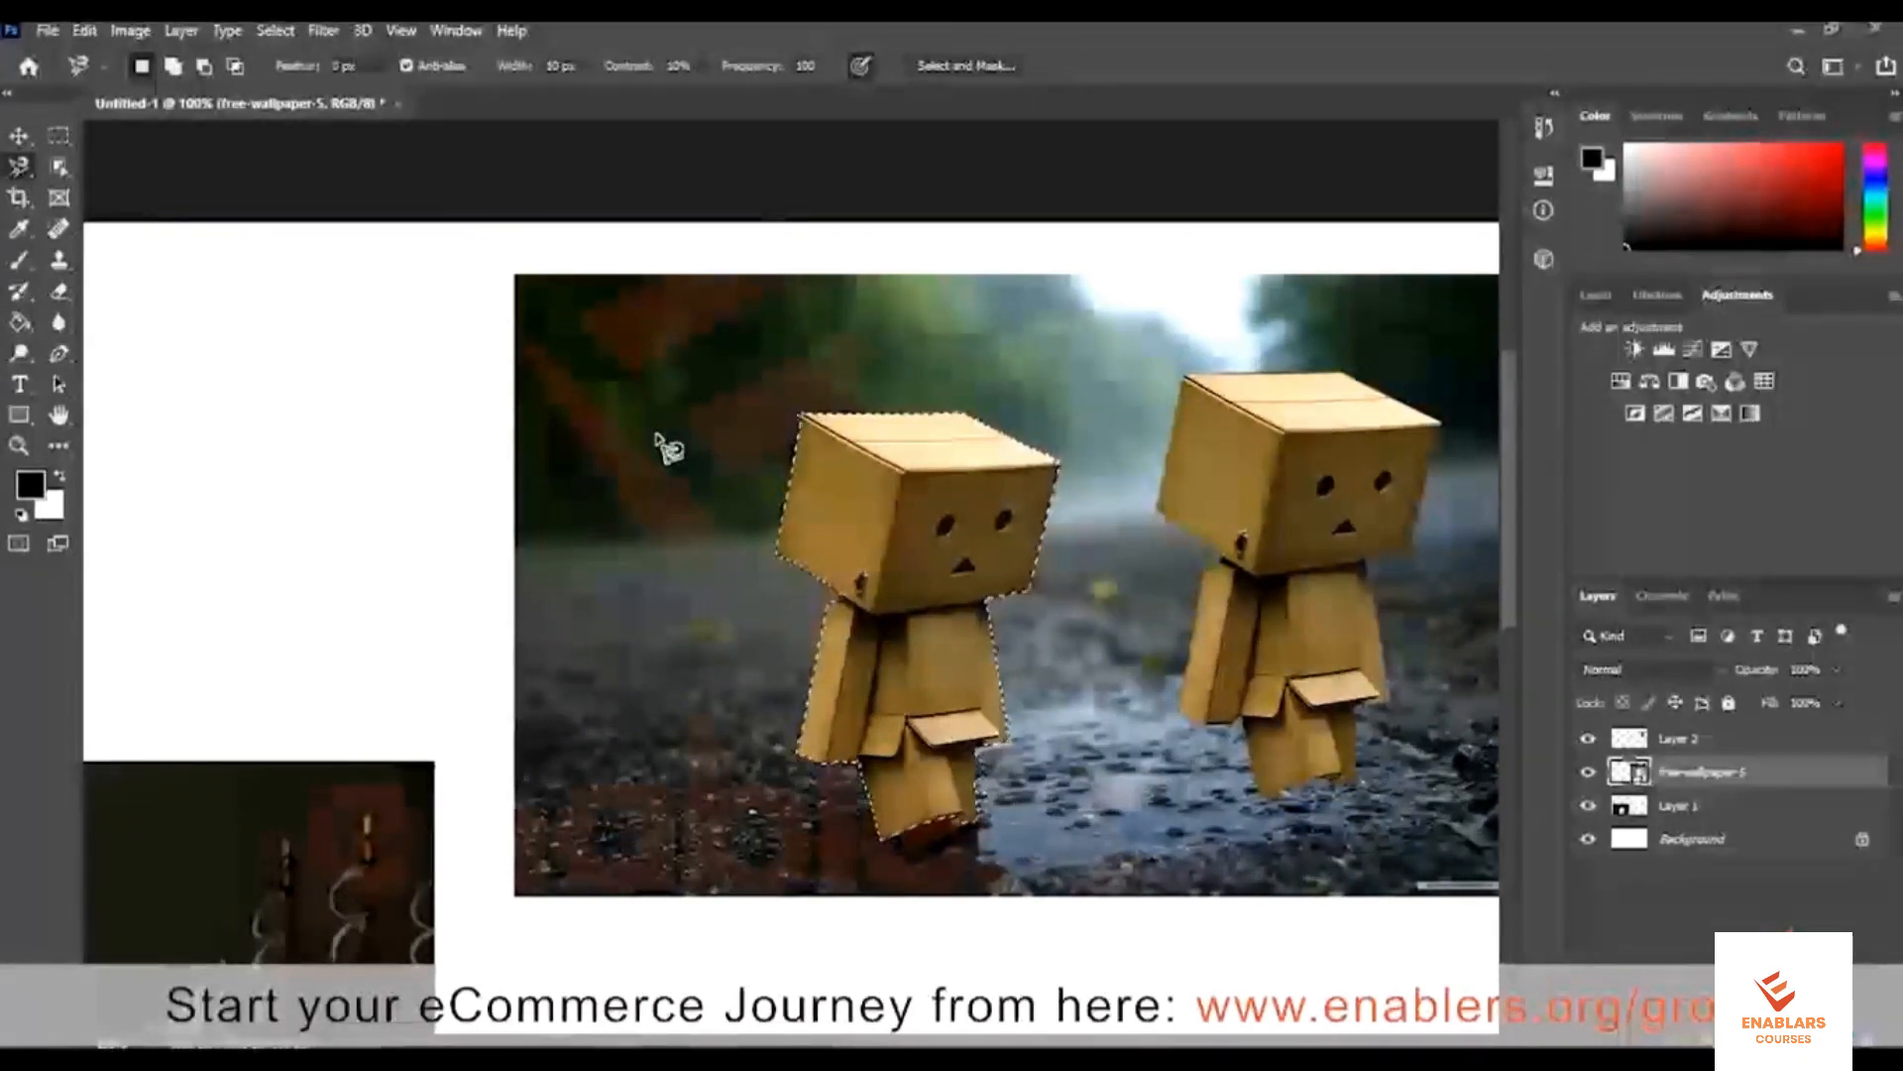
Refine the selection at the figure's legs by subtracting the excess background beside the right leg and adding the missed area under the foot flap
{"action": "key", "text": "z"}
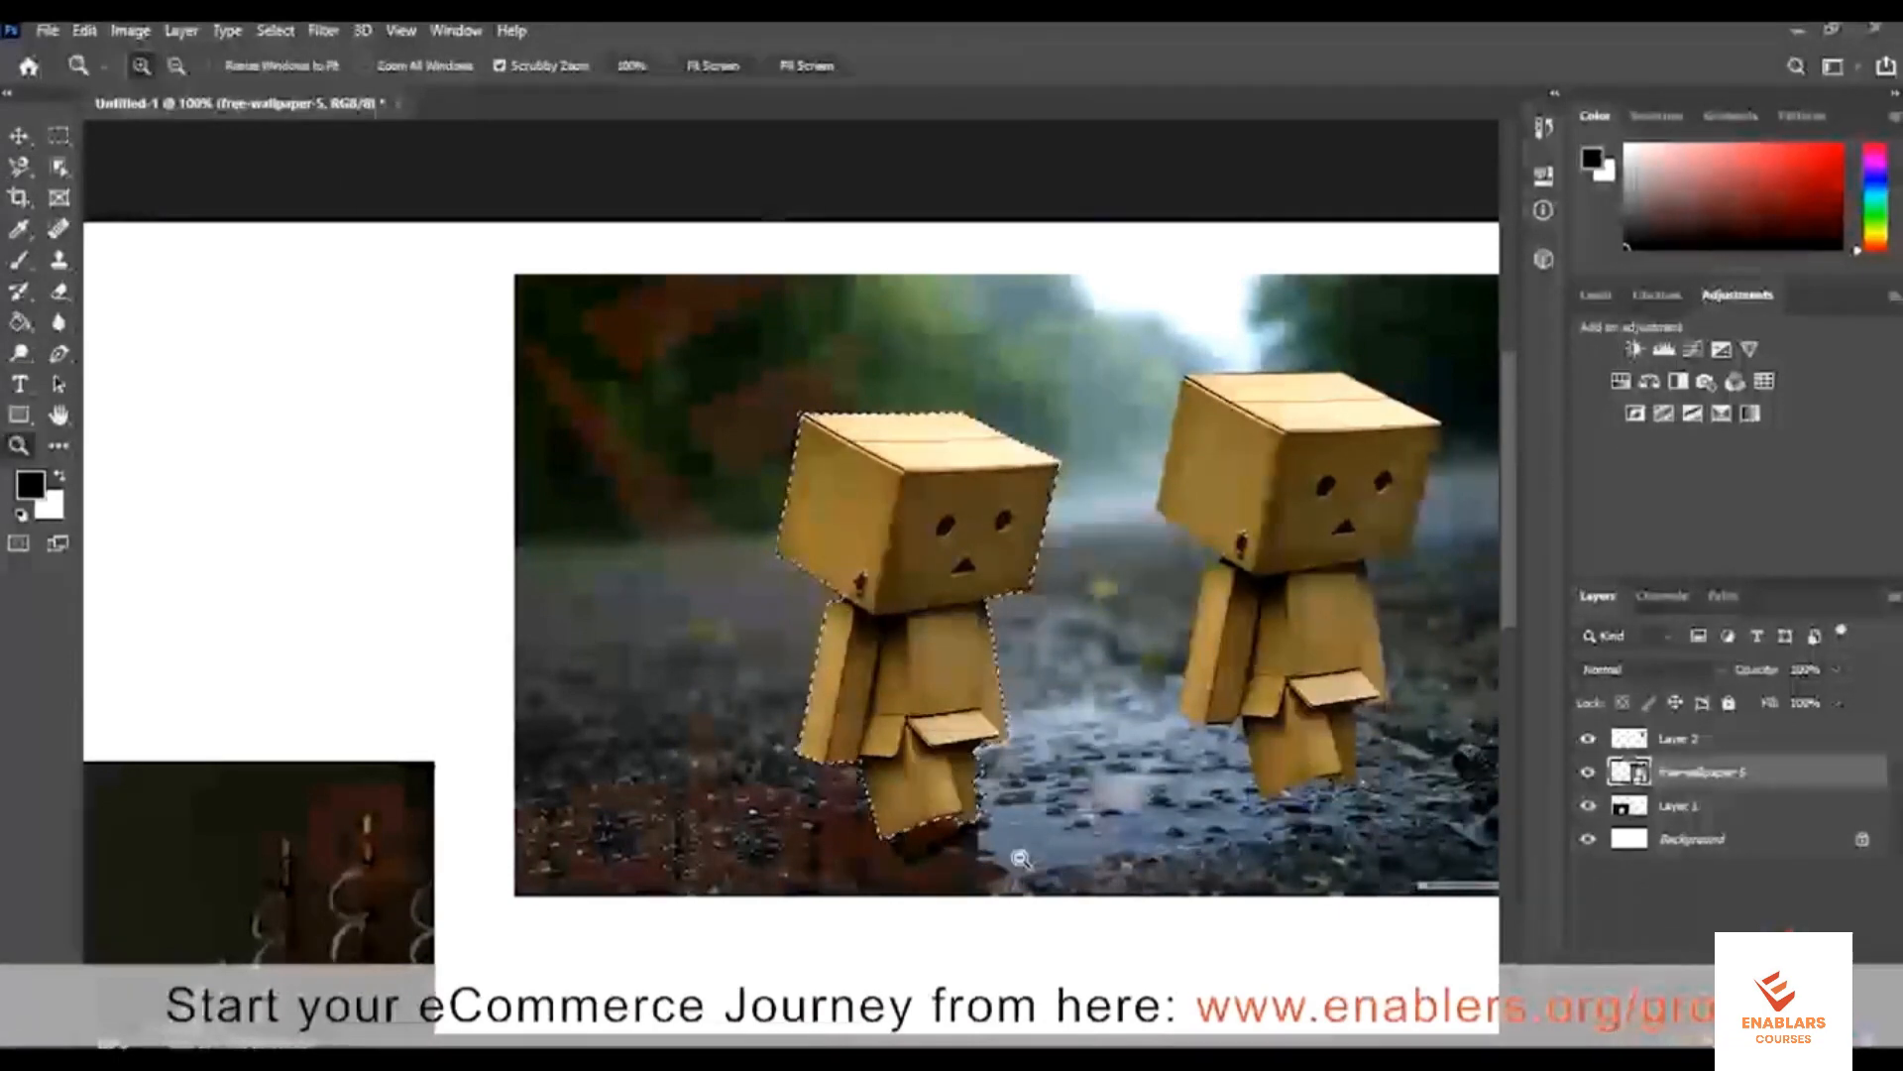
{"action": "left_click", "coordinate": [927, 691]}
{"action": "left_click", "coordinate": [929, 692]}
{"action": "left_click", "coordinate": [937, 704], "text": "alt"}
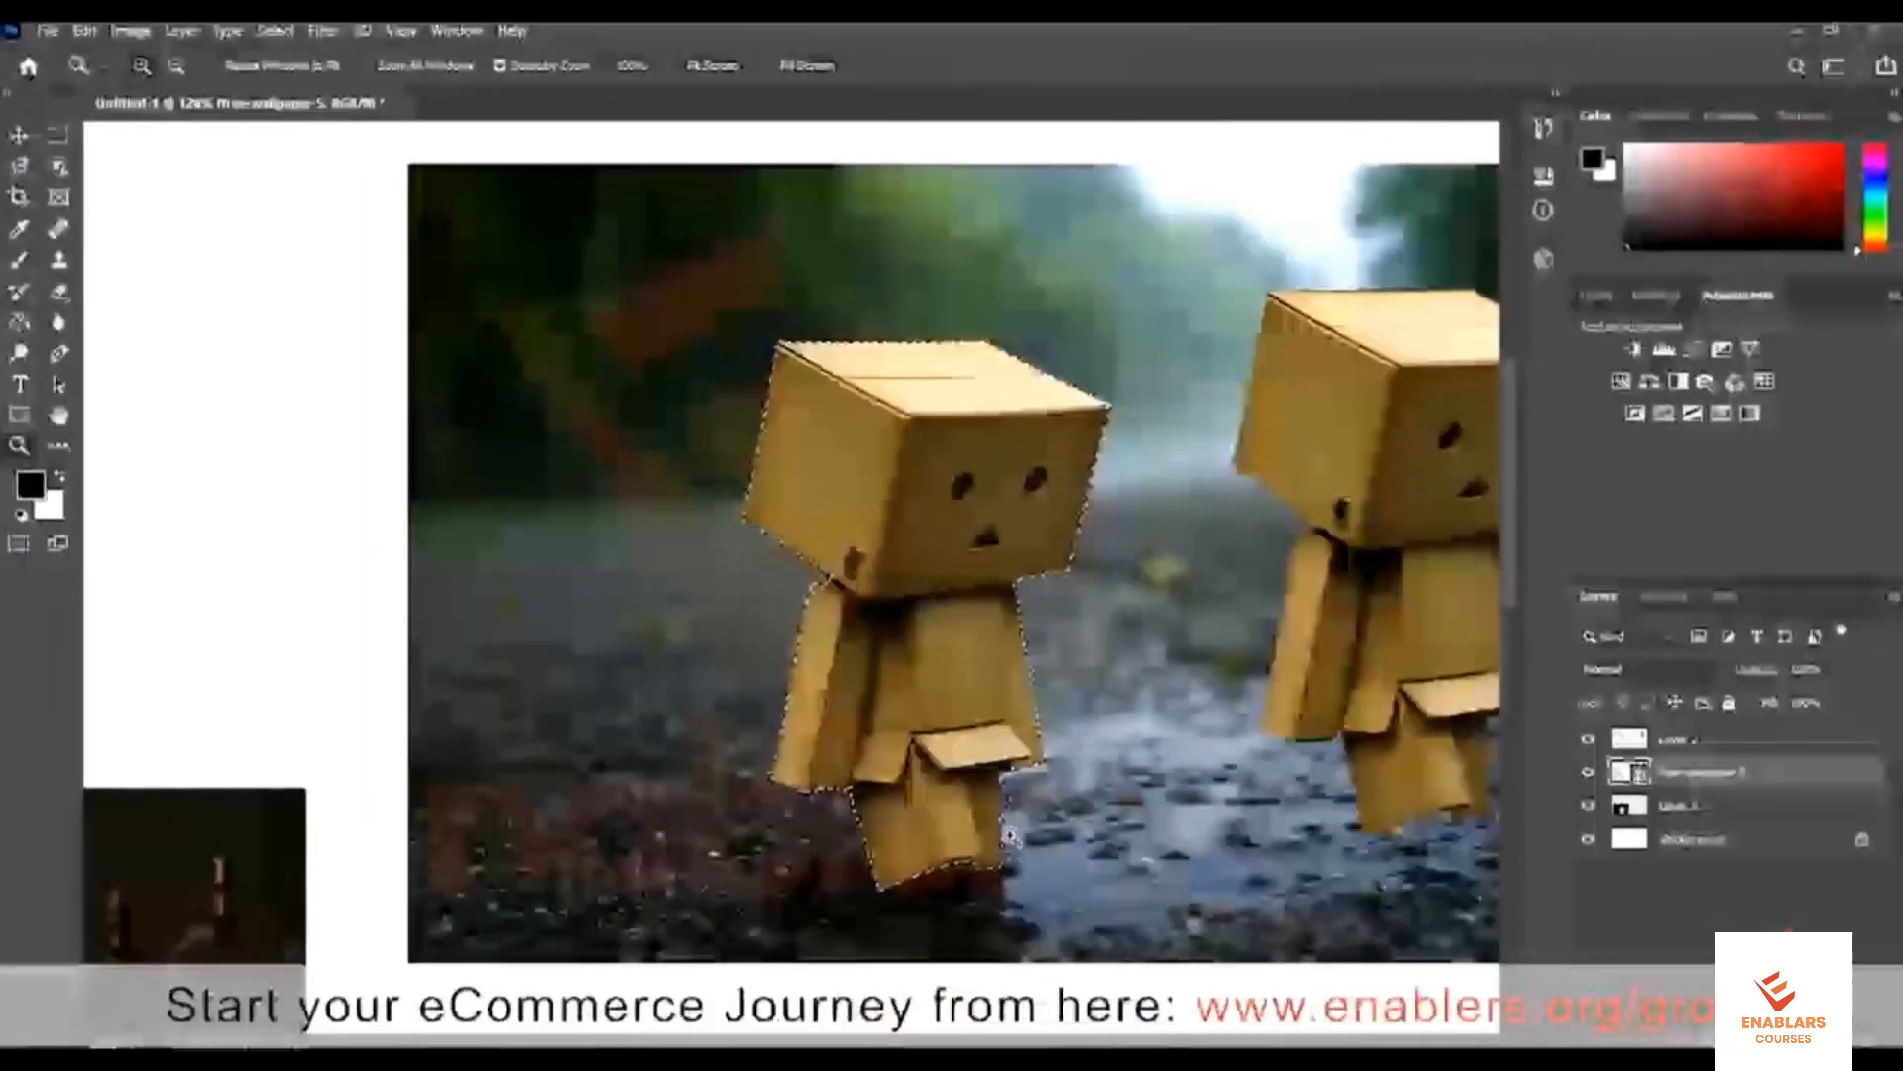
{"action": "left_click", "coordinate": [1006, 828]}
{"action": "left_click", "coordinate": [1021, 841]}
{"action": "left_click", "coordinate": [1021, 841]}
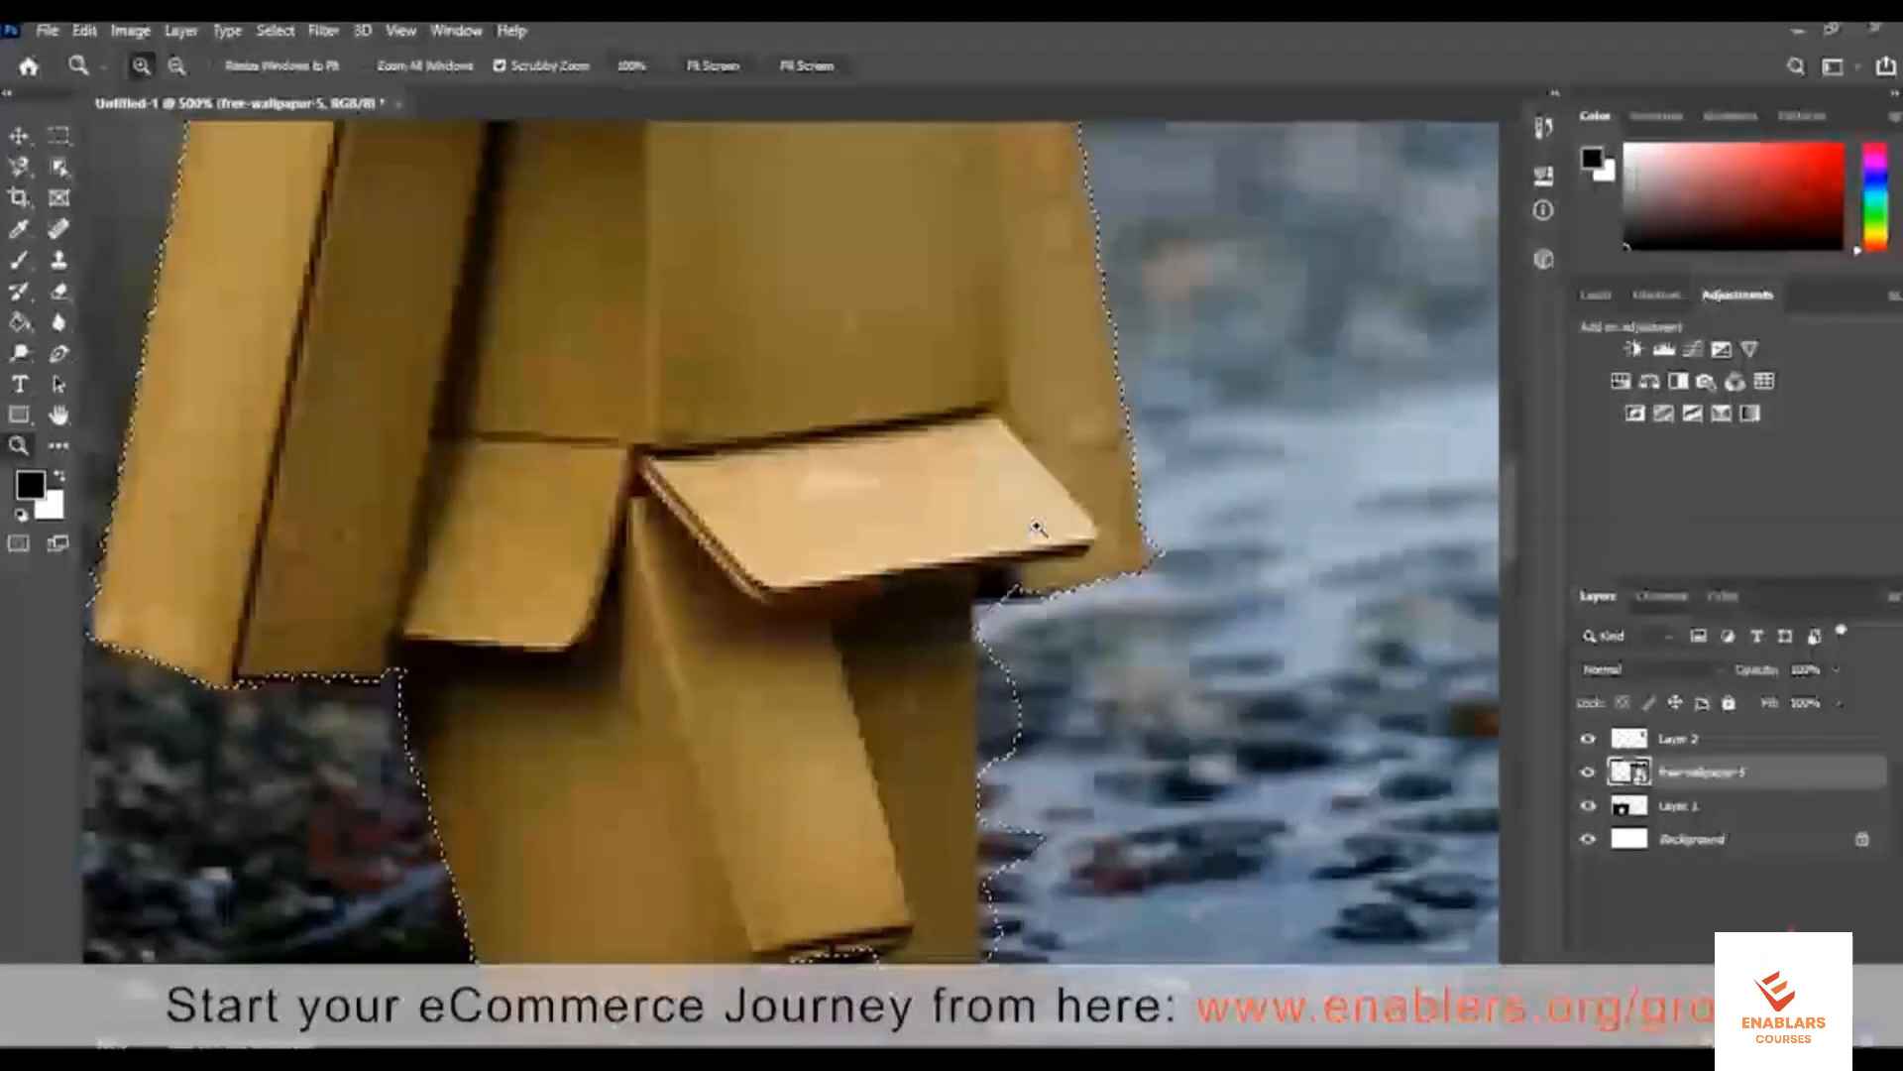
{"action": "left_click_drag", "start_coordinate": [1041, 526], "coordinate": [986, 355]}
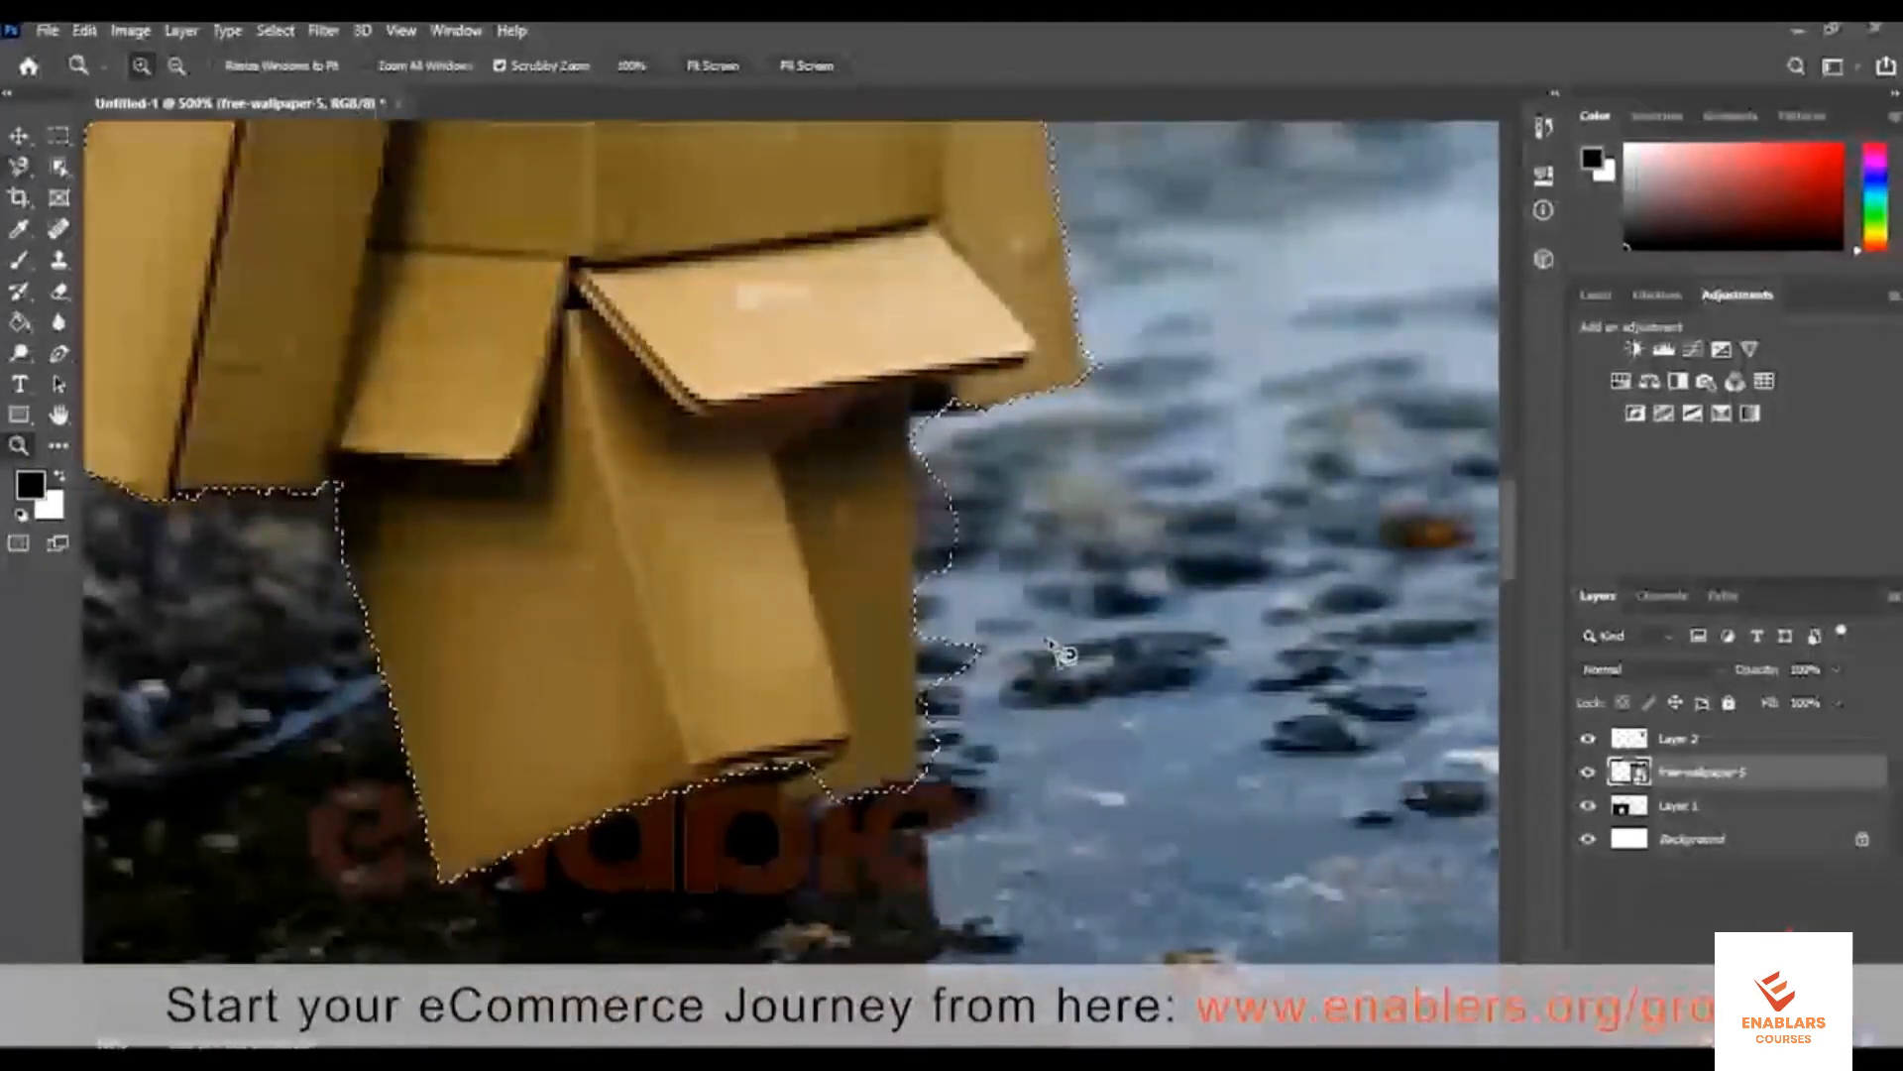
{"action": "left_click", "coordinate": [22, 169]}
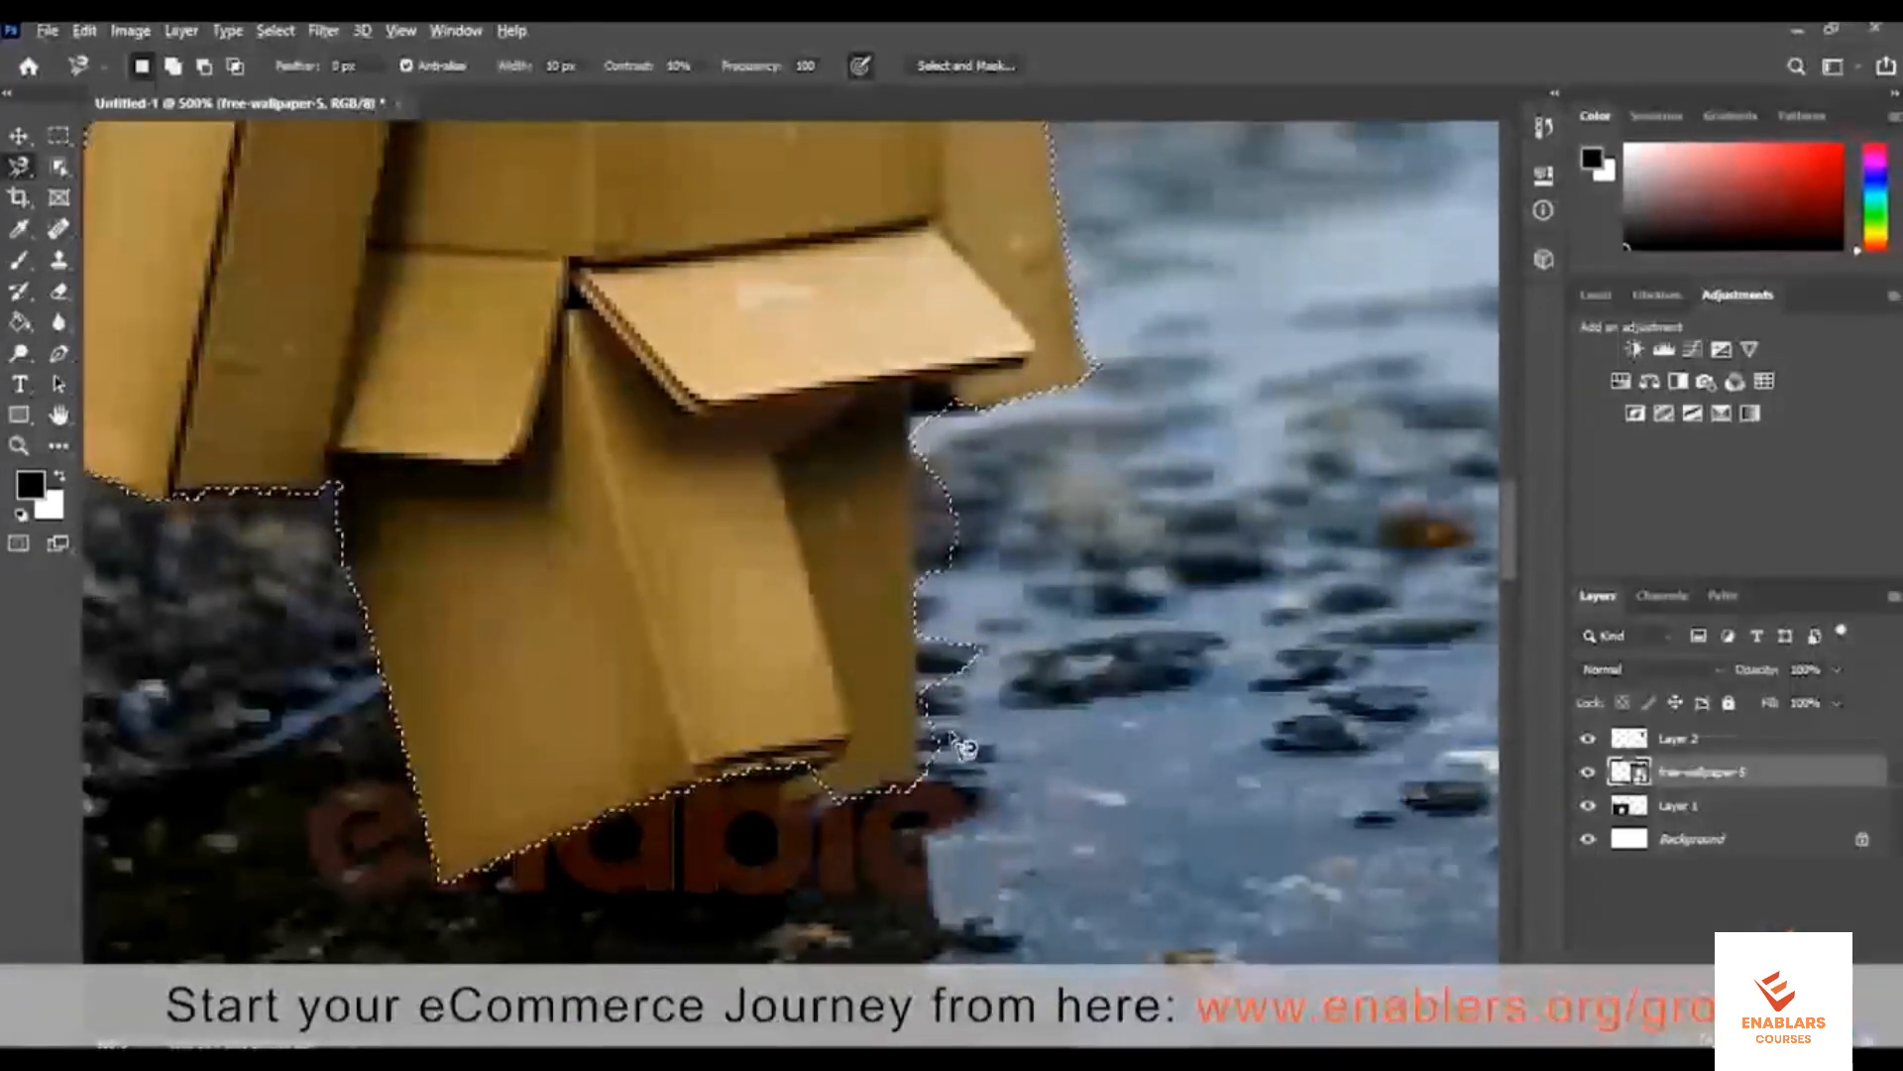
{"action": "key", "text": "alt"}
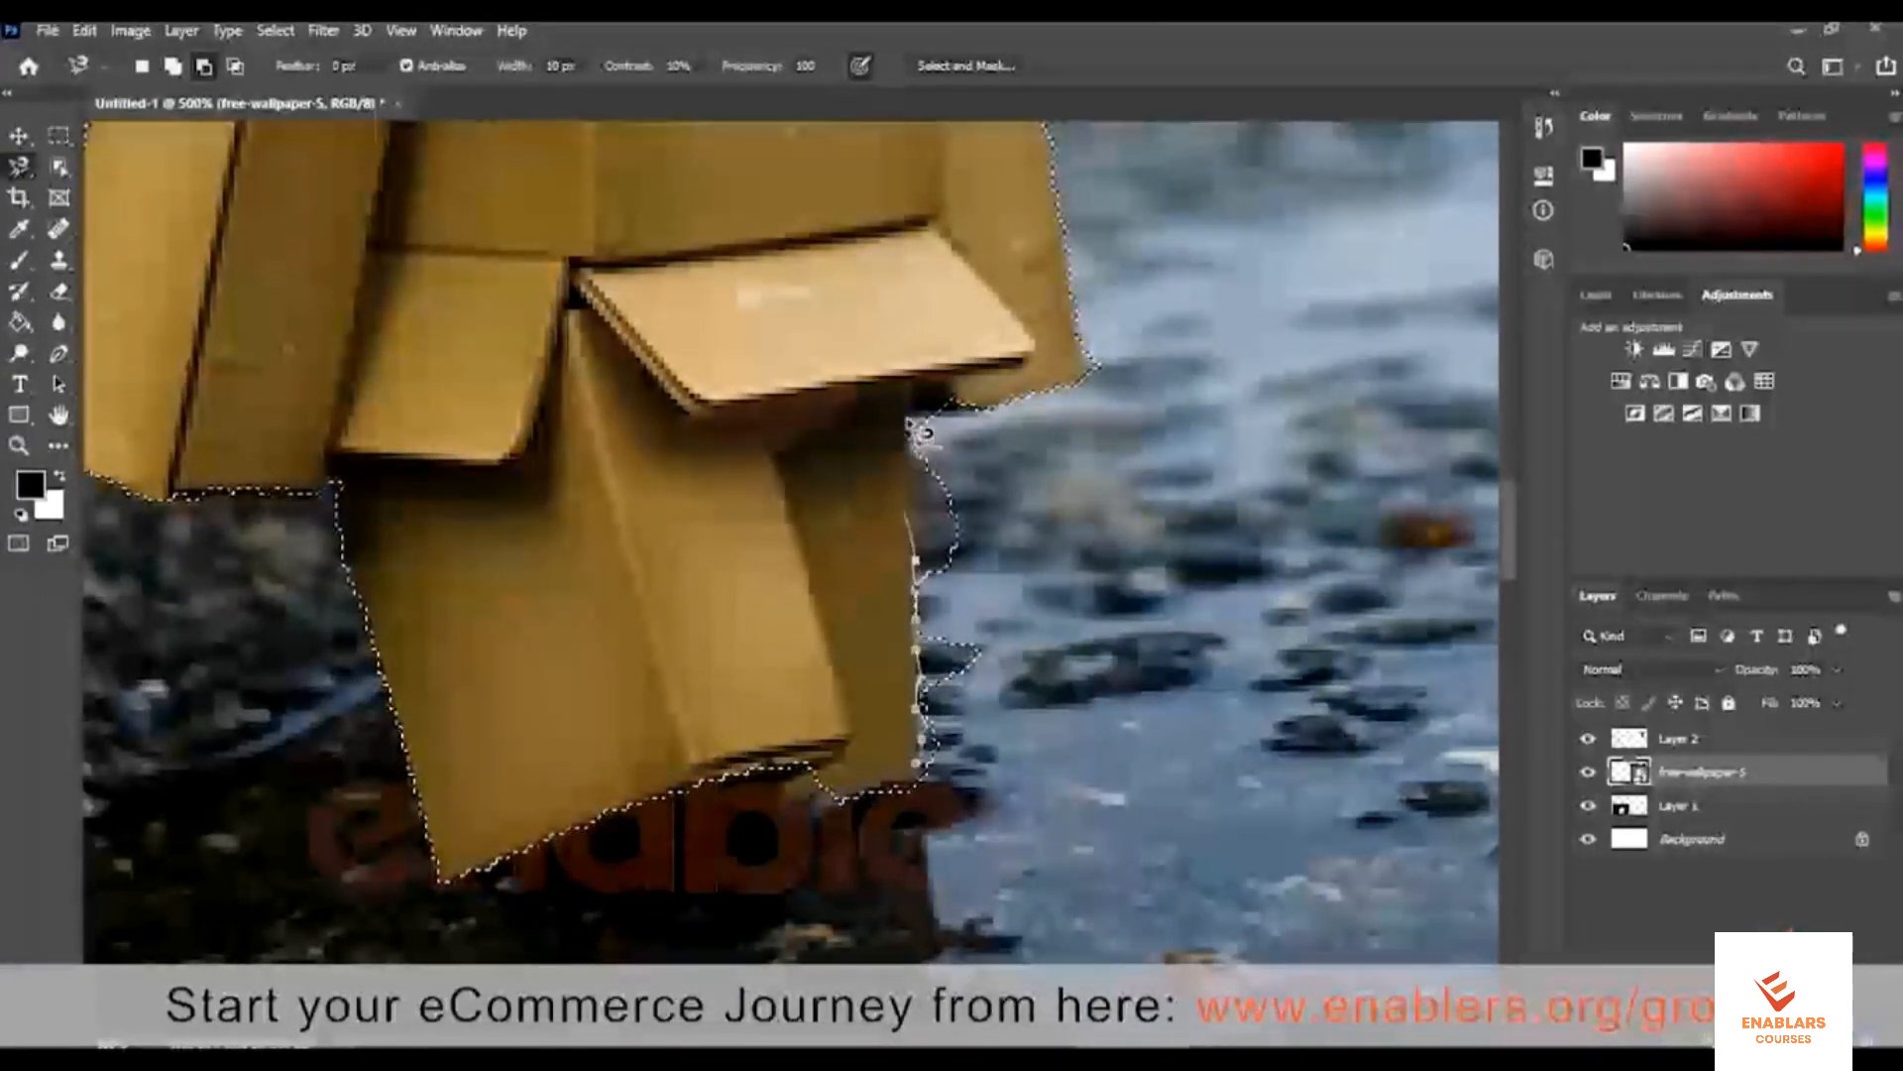
{"action": "left_click", "coordinate": [939, 752]}
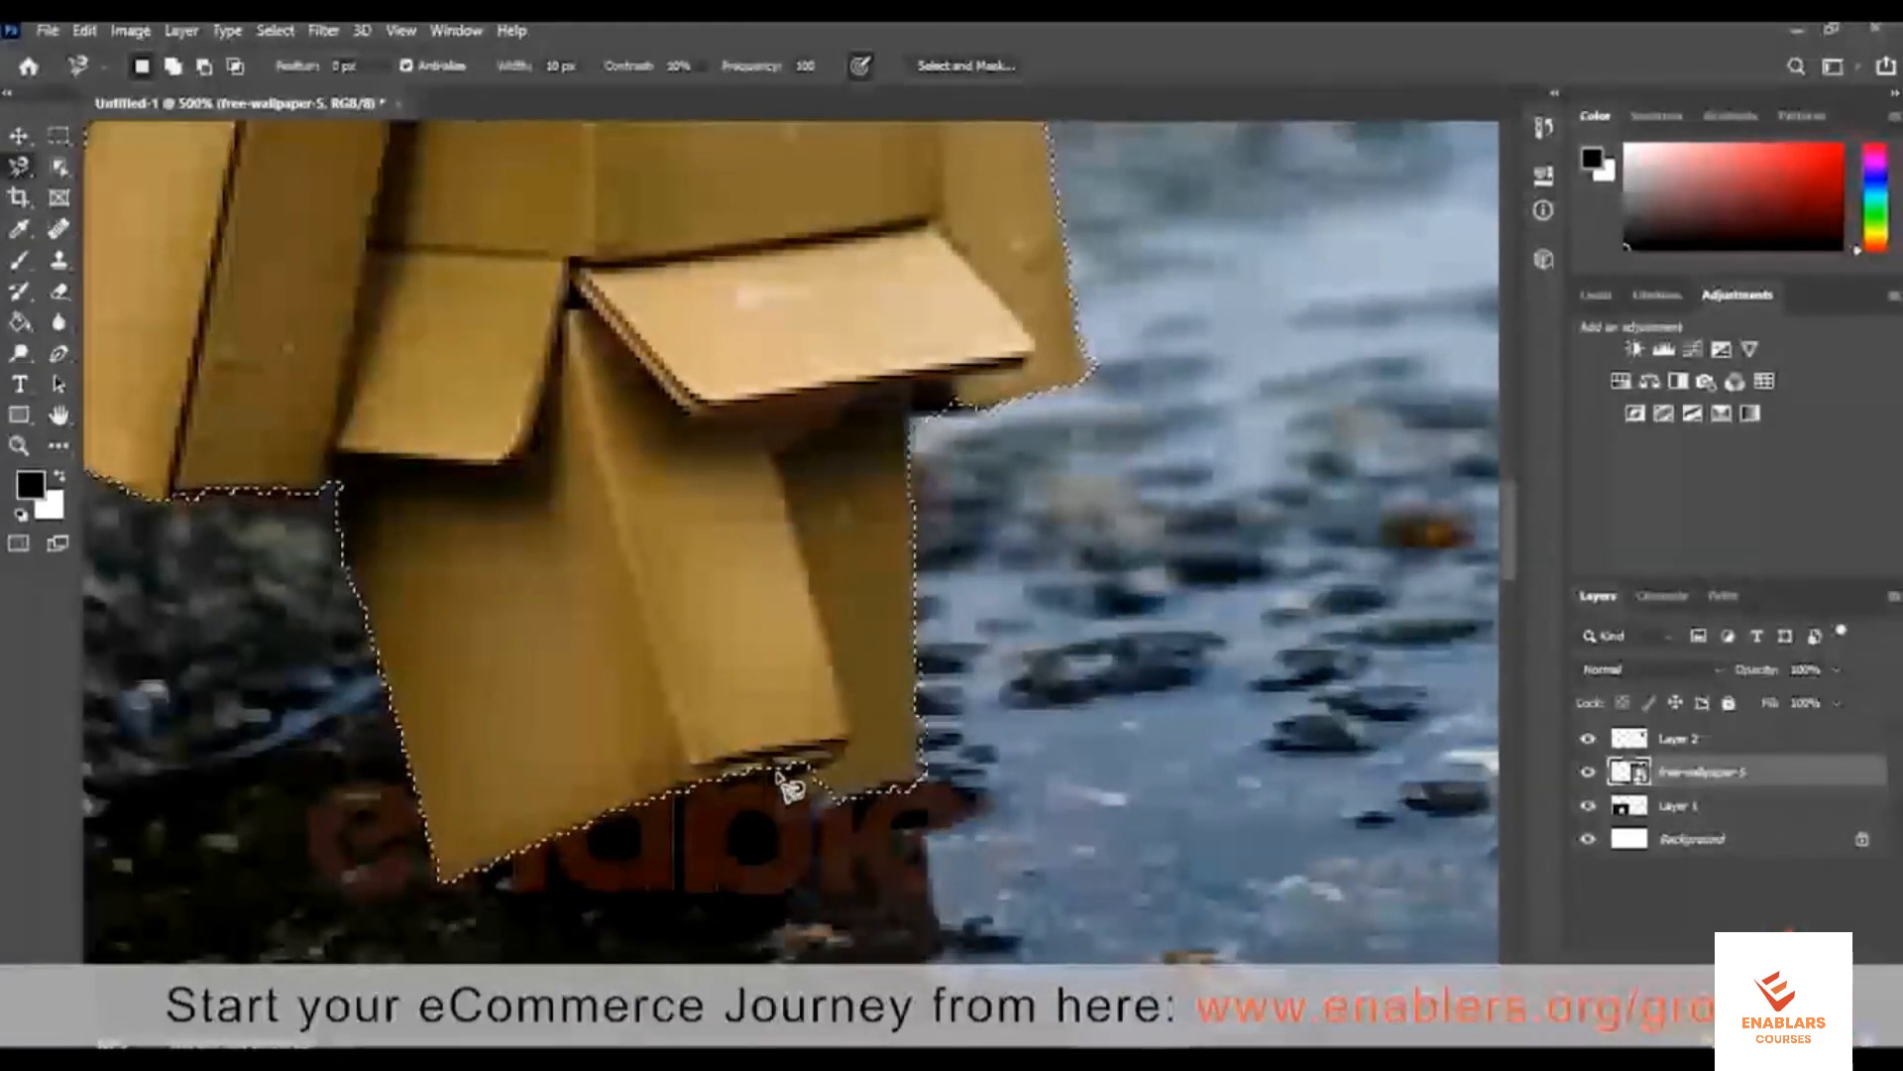
{"action": "left_click", "coordinate": [779, 813]}
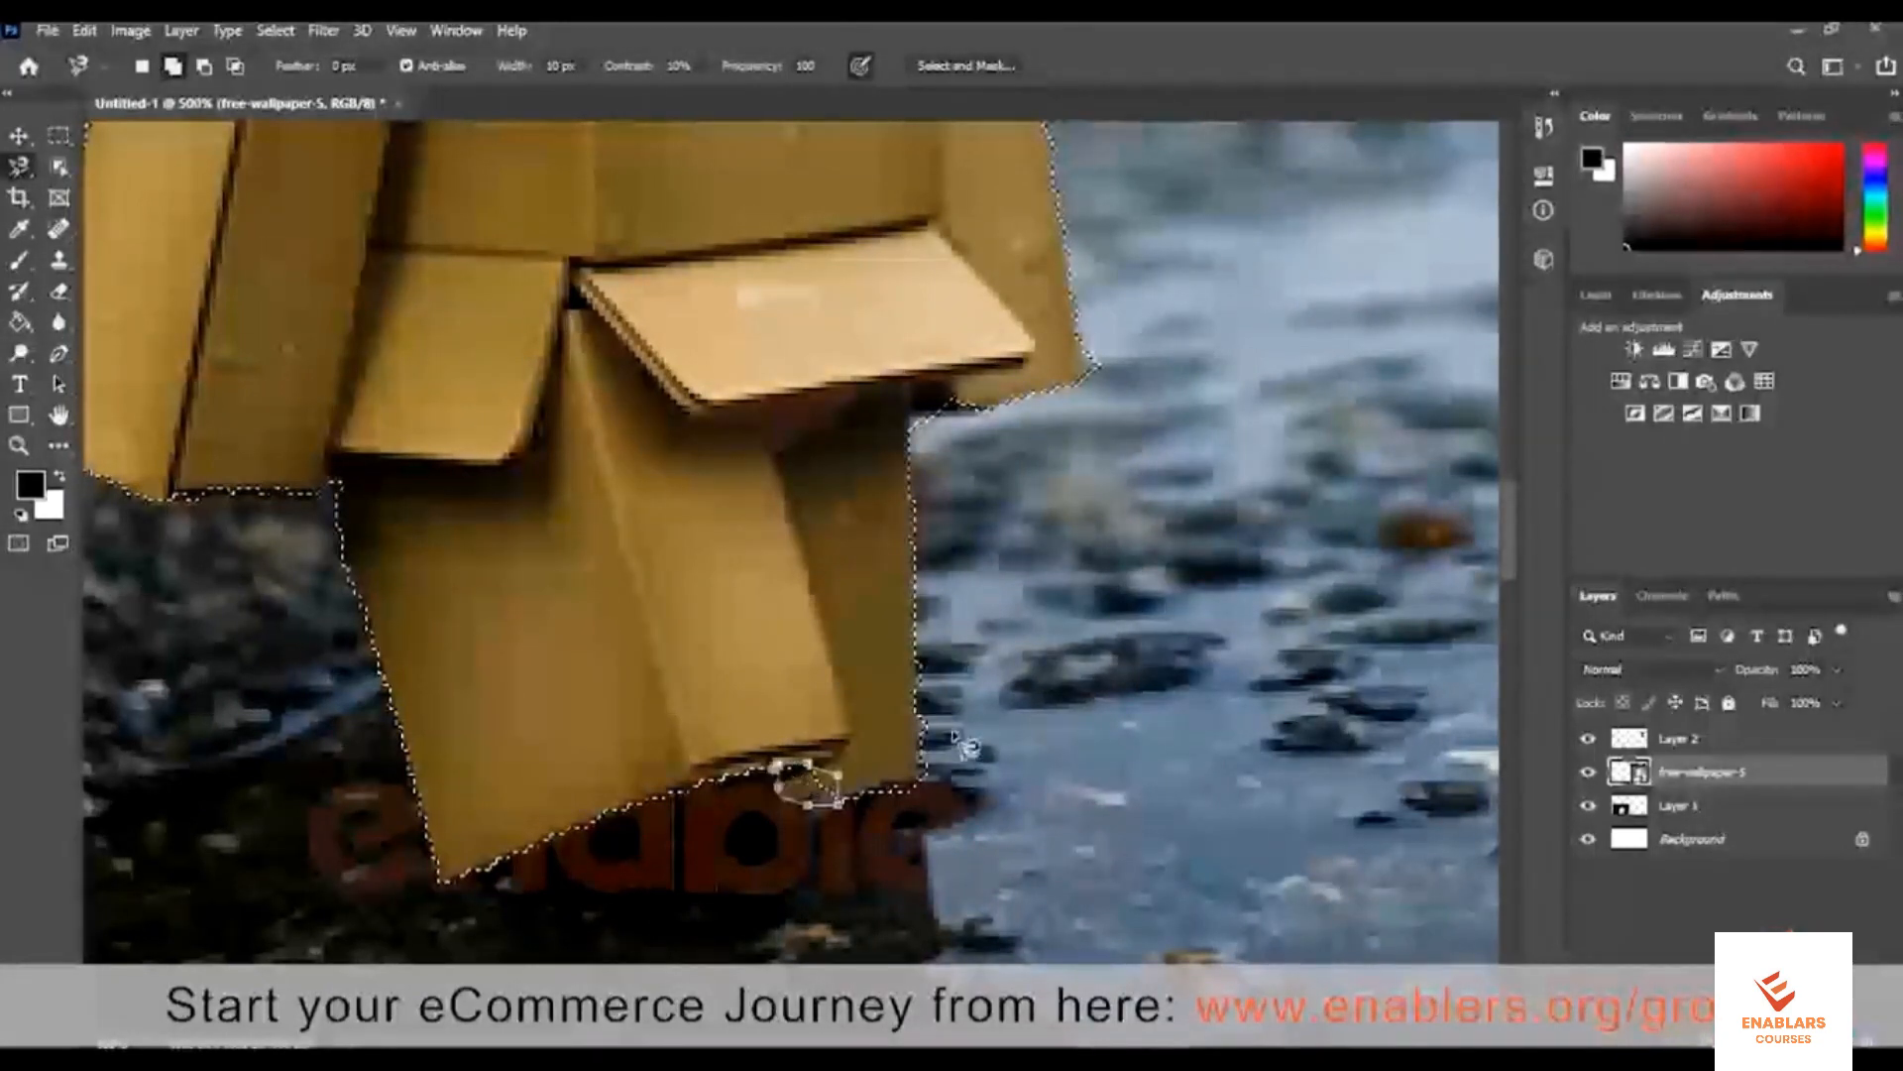
{"action": "left_click", "coordinate": [781, 774]}
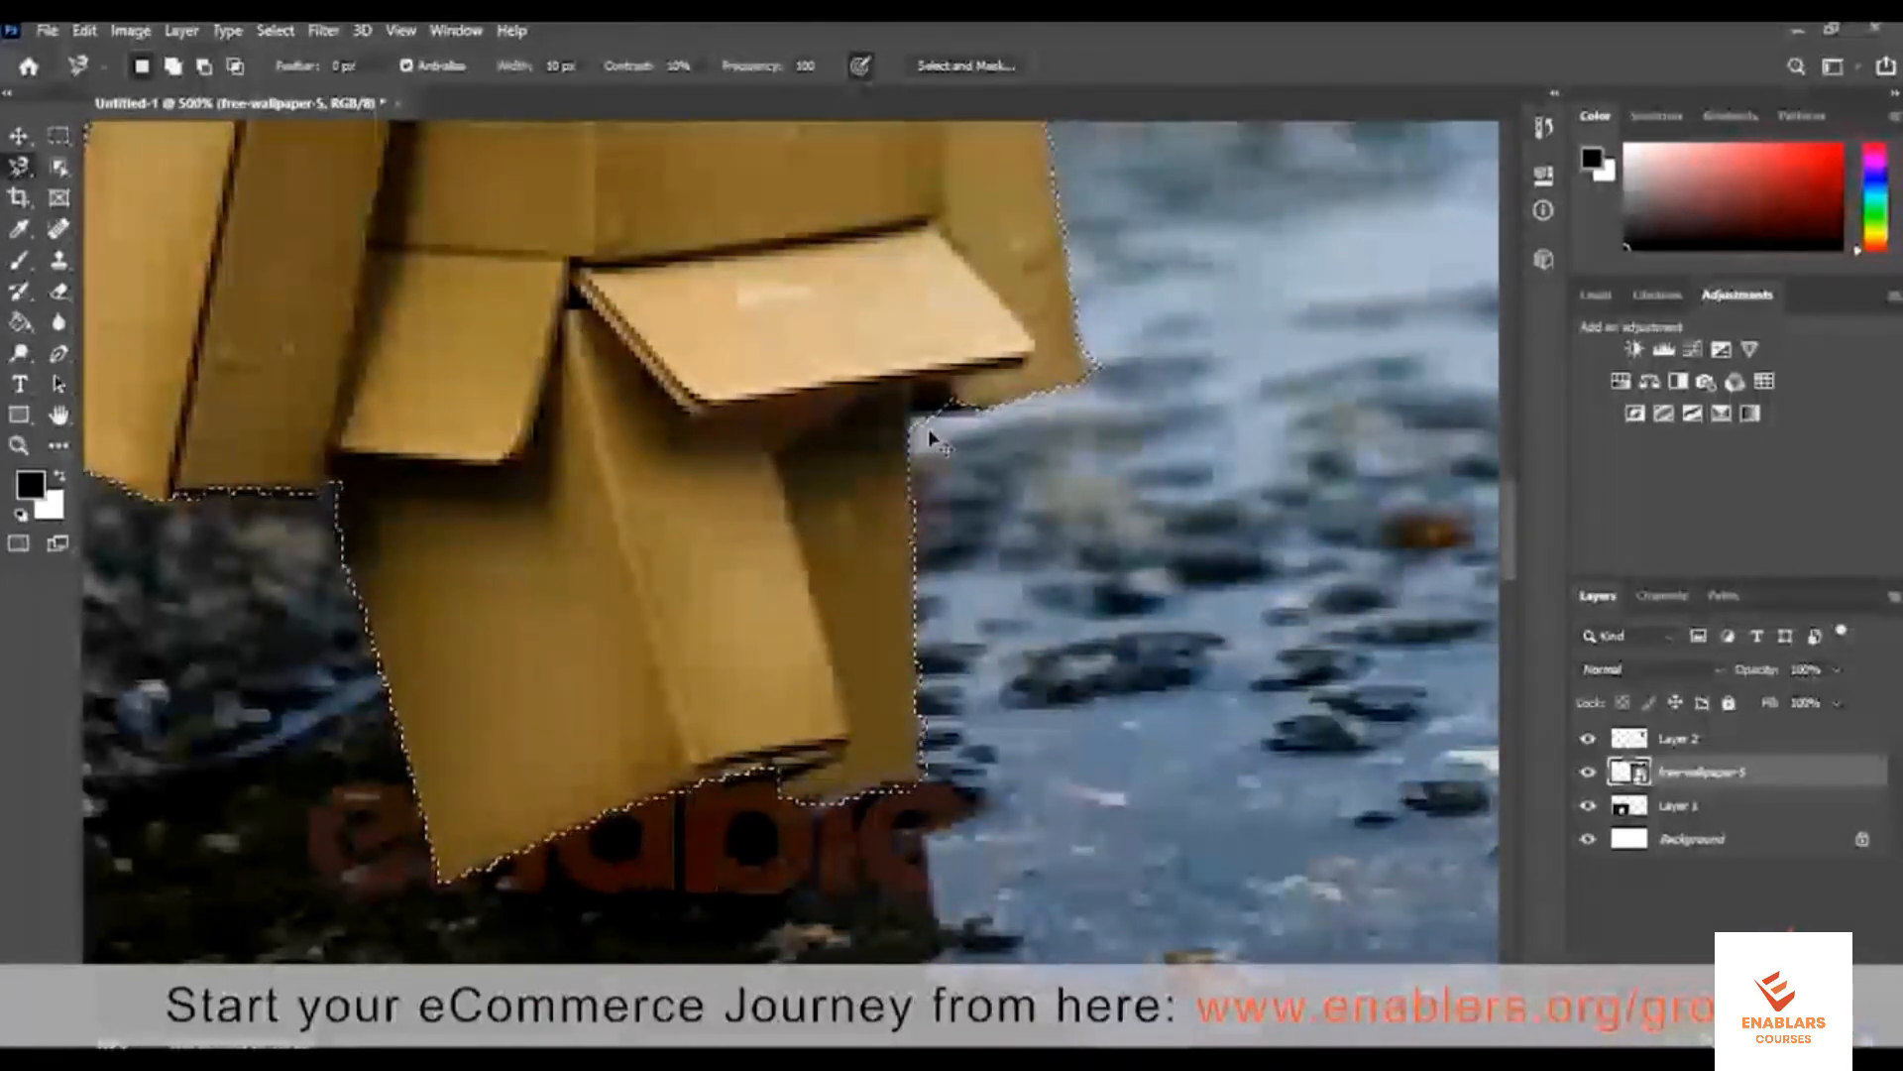
Remove the layer holding the cardboard figure copy and clear the selection around the original
{"action": "key", "text": "ctrl+minus"}
{"action": "key", "text": "ctrl+minus"}
{"action": "key", "text": "ctrl+minus"}
{"action": "key", "text": "ctrl+minus"}
{"action": "key", "text": "ctrl+minus"}
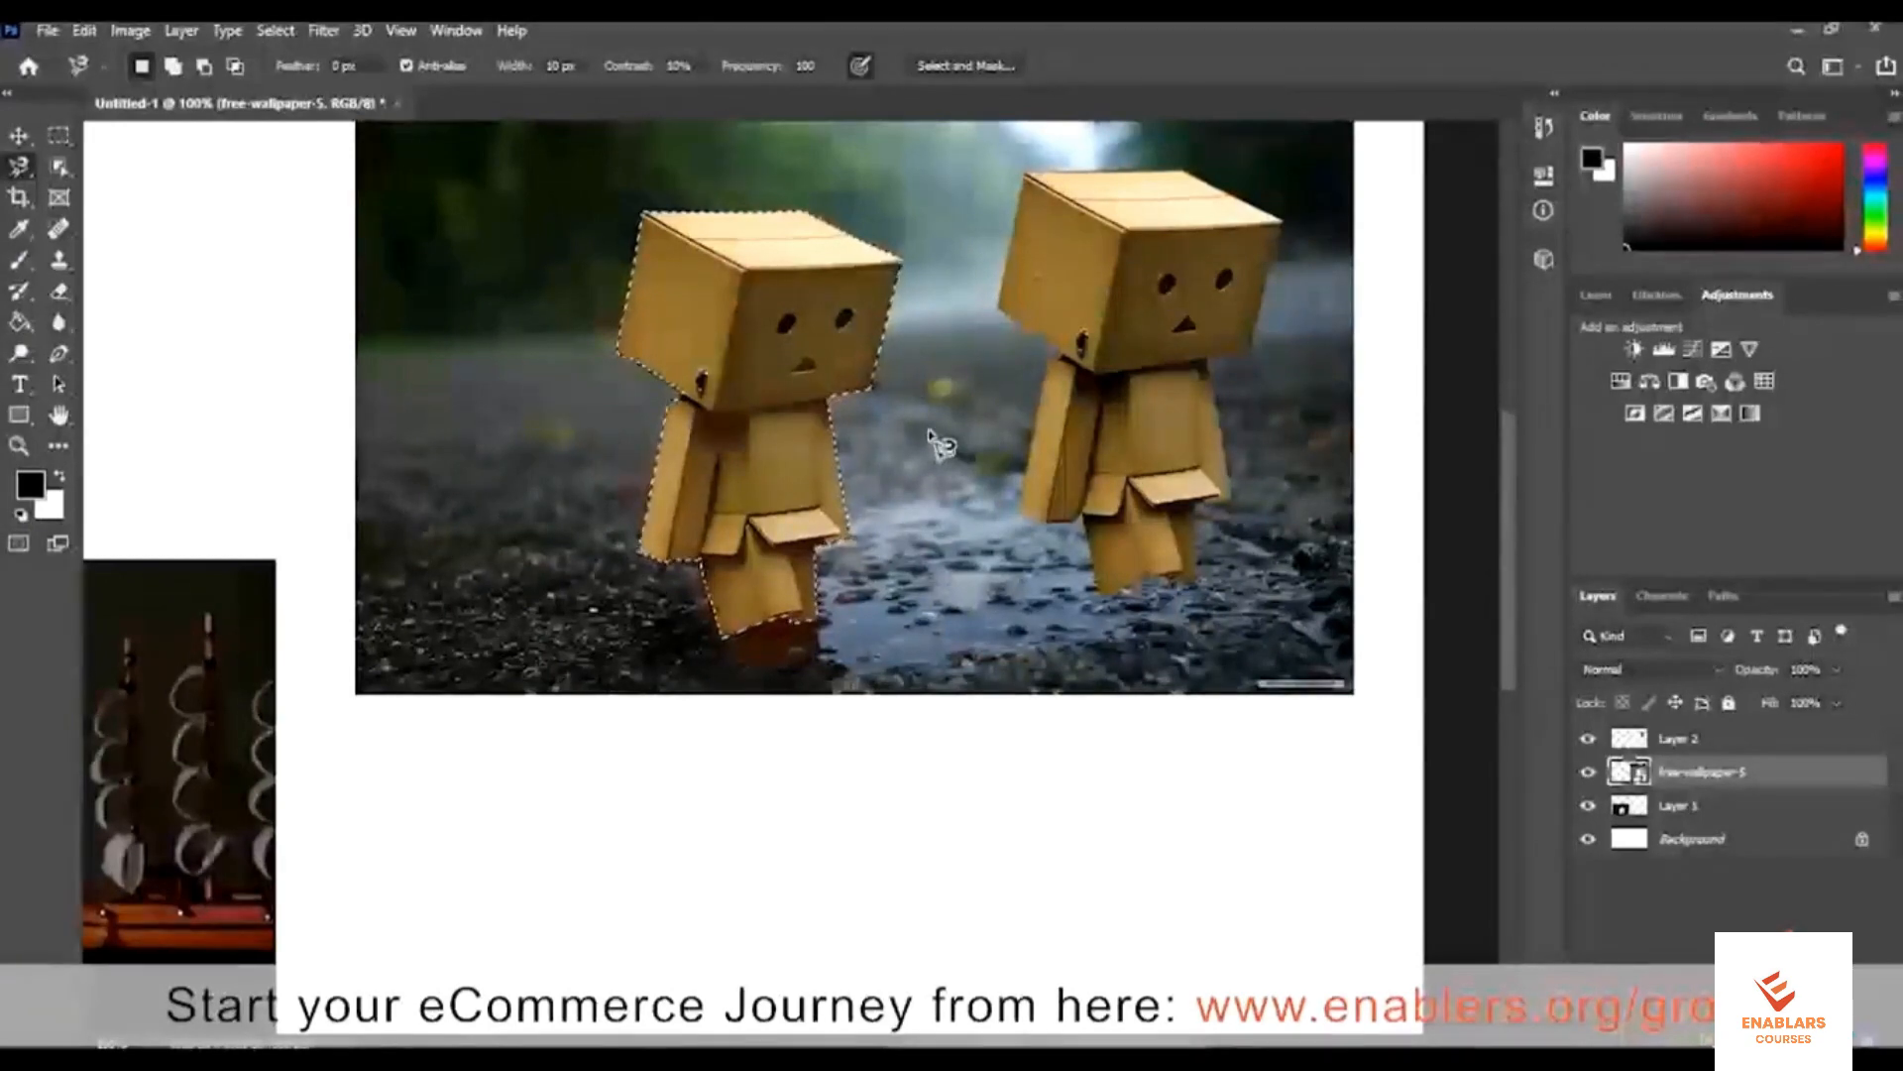
{"action": "key", "text": "ctrl+z"}
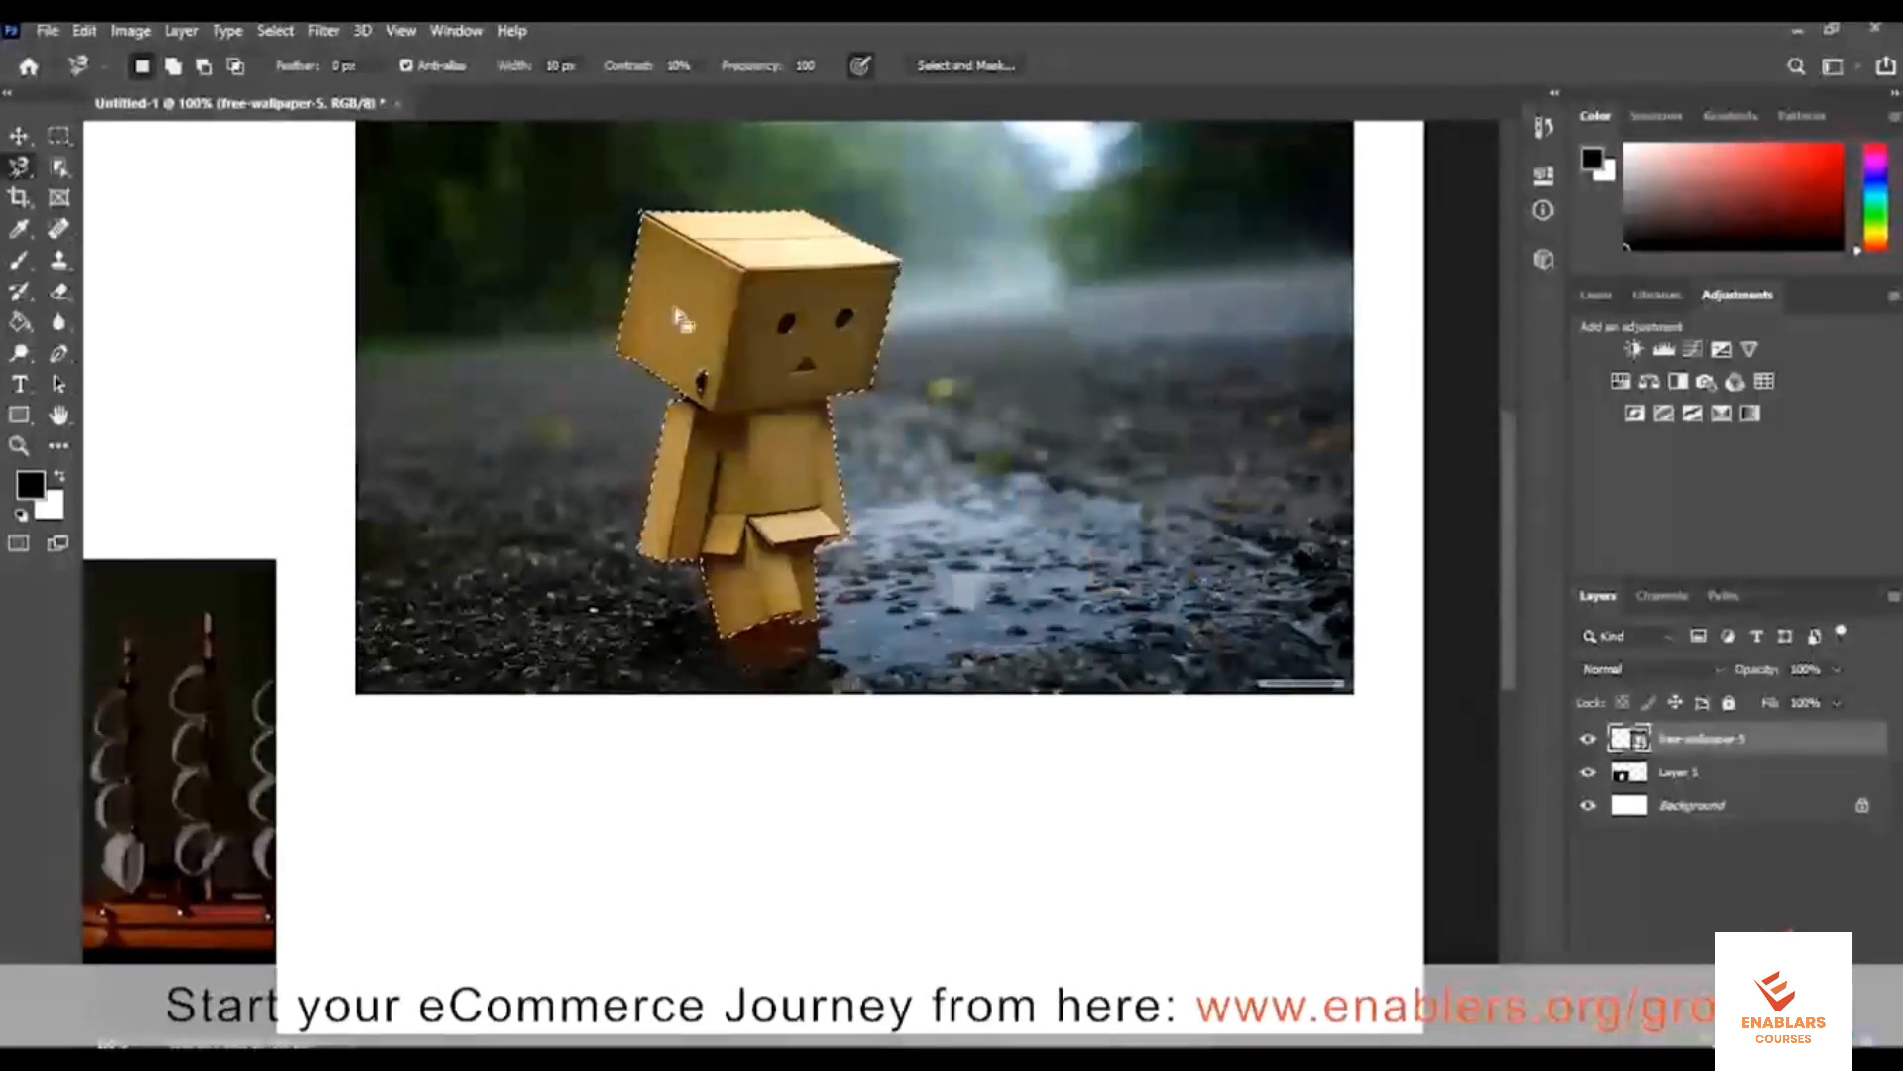
{"action": "key", "text": "ctrl+0"}
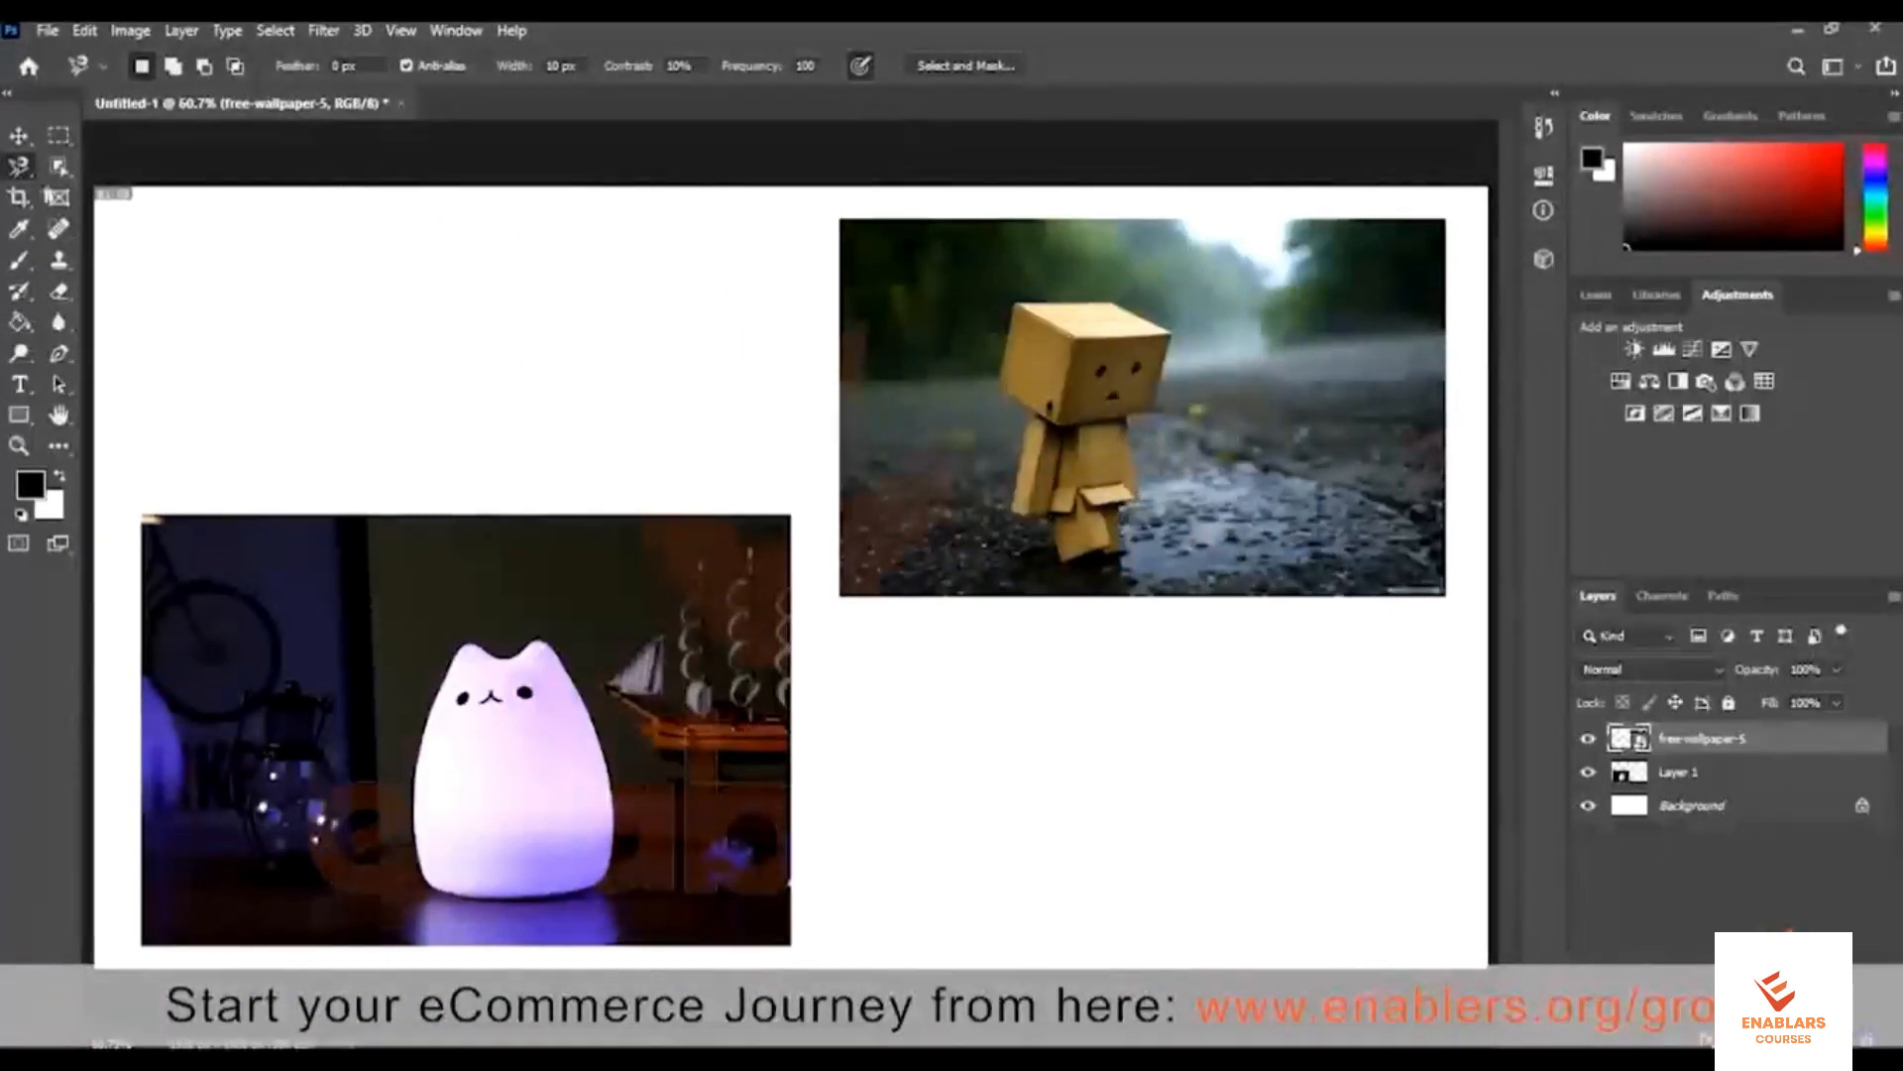
Select the cat lamp on Layer 1 with the Object Selection tool by framing it in a rectangle, and check the selection's edges
{"action": "left_click", "coordinate": [59, 169]}
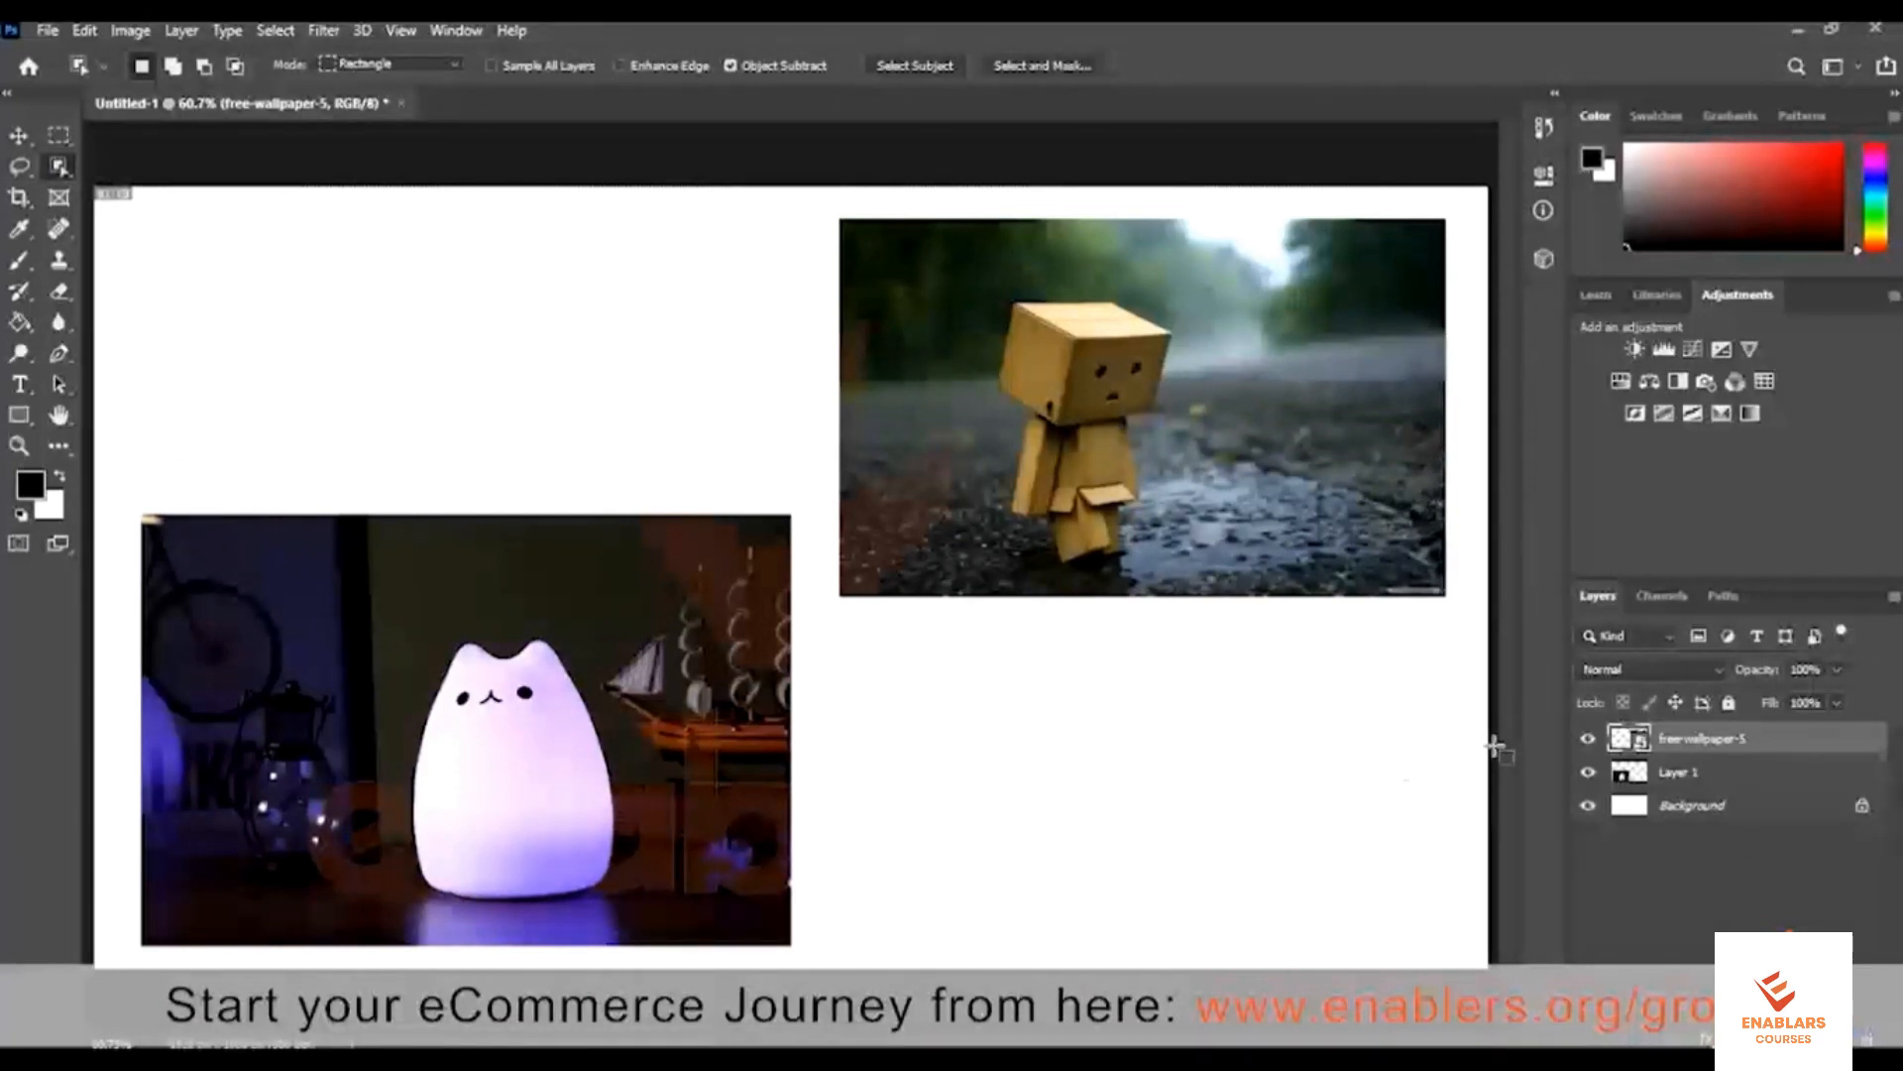
{"action": "left_click", "coordinate": [1685, 772]}
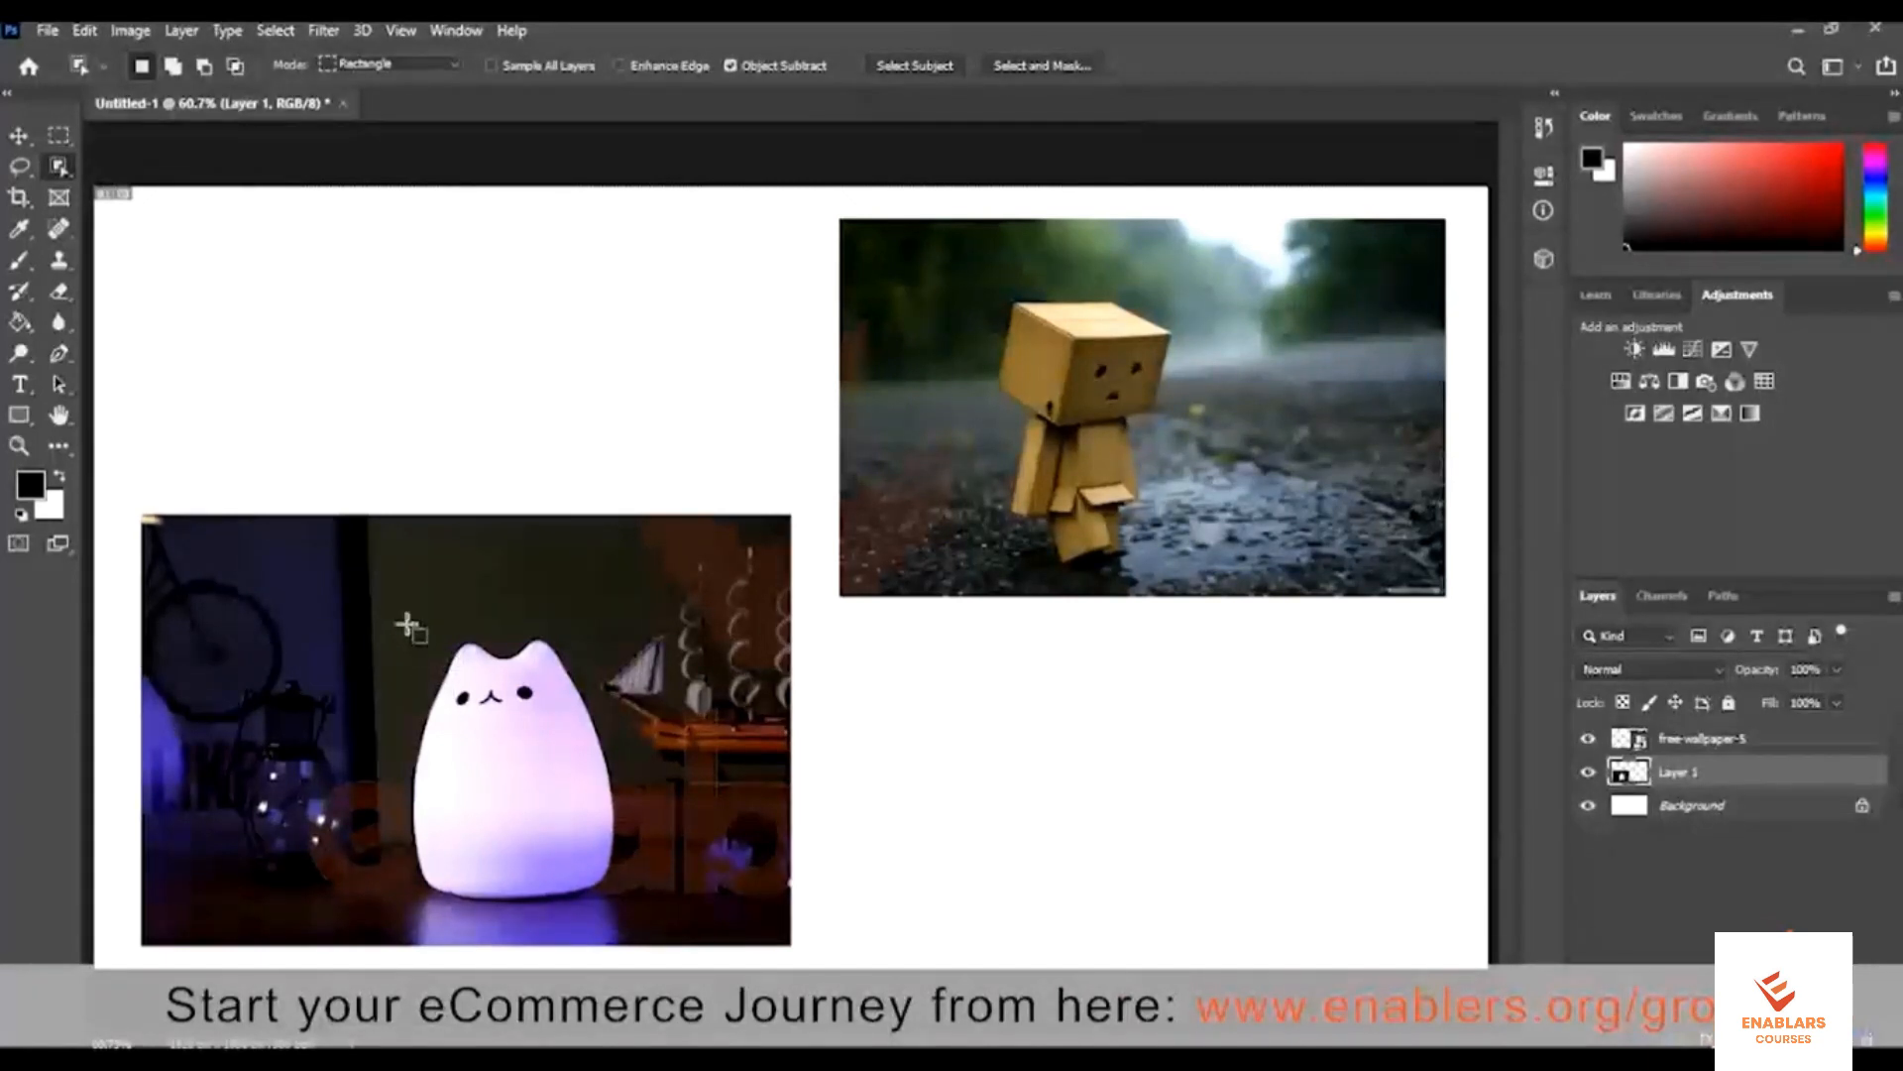
{"action": "left_click_drag", "start_coordinate": [396, 607], "coordinate": [629, 901]}
{"action": "key", "text": "z"}
{"action": "left_click", "coordinate": [532, 776]}
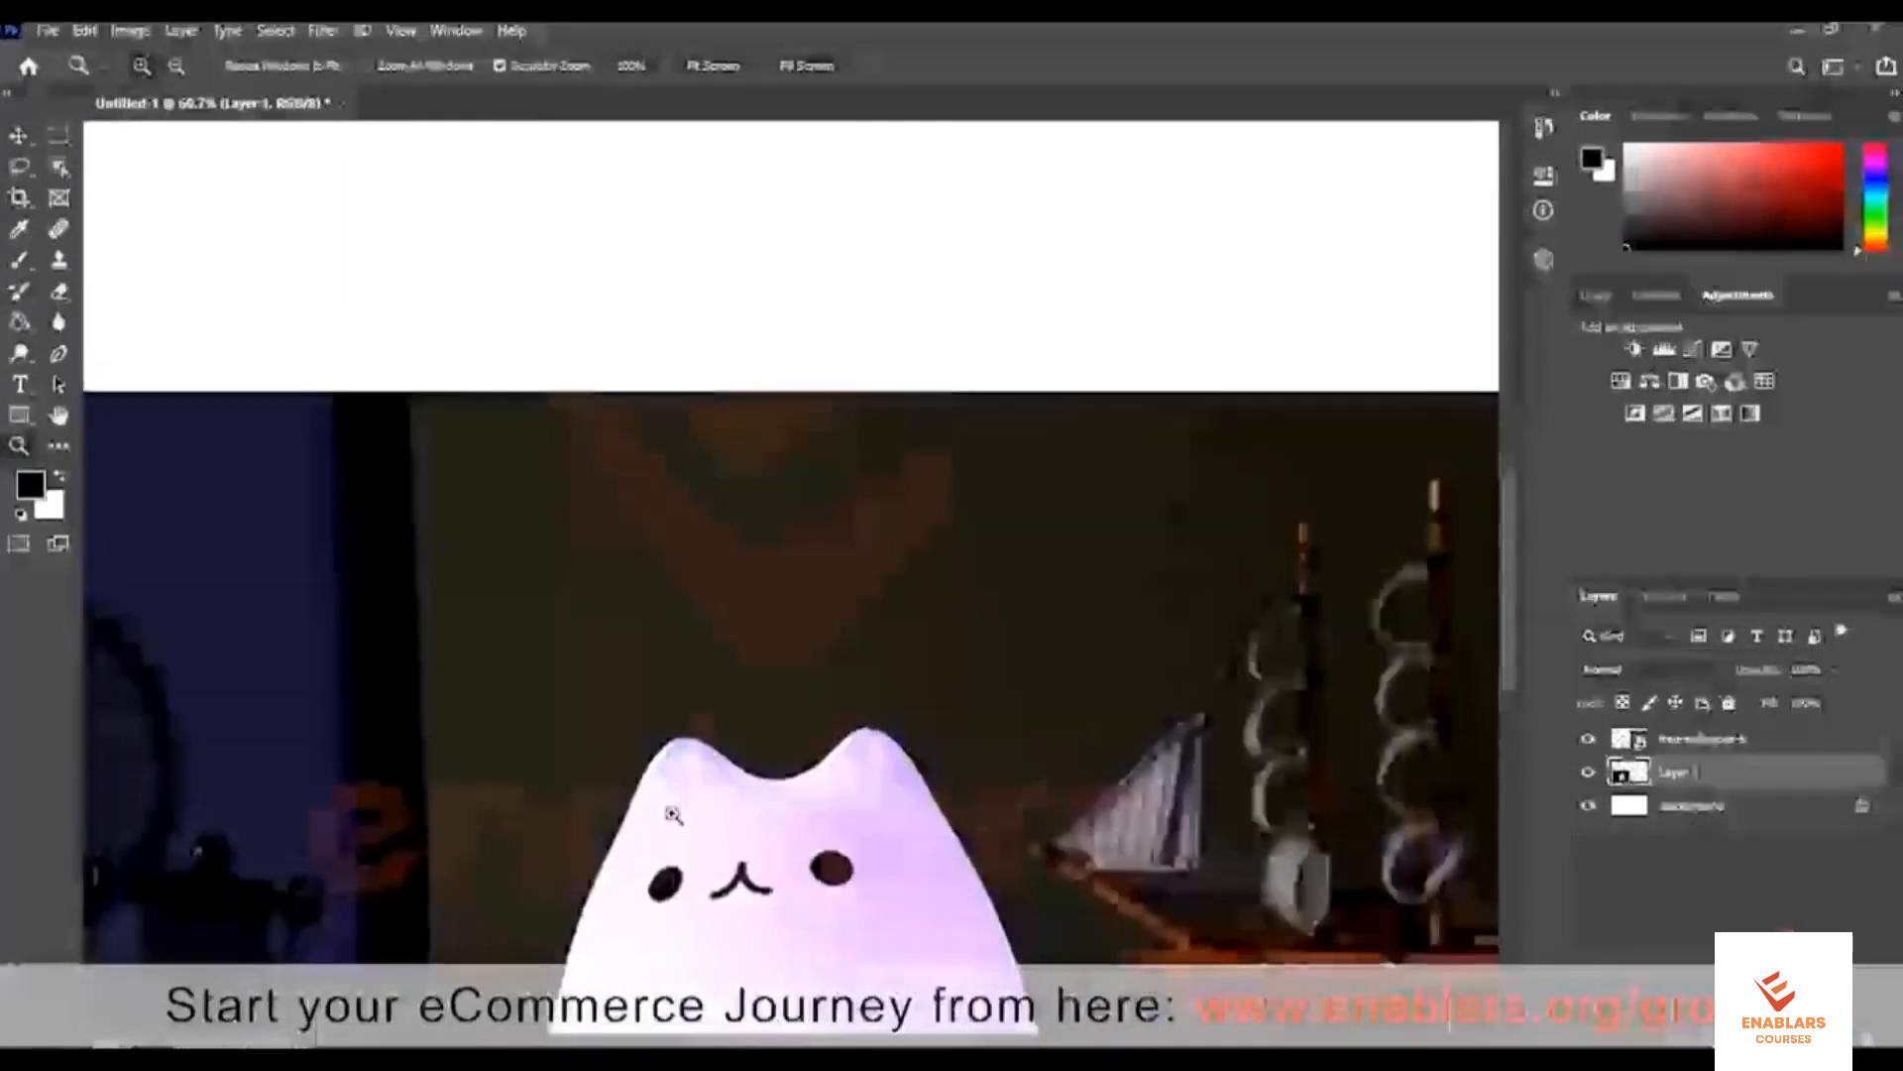
{"action": "left_click_drag", "start_coordinate": [843, 977], "coordinate": [624, 531]}
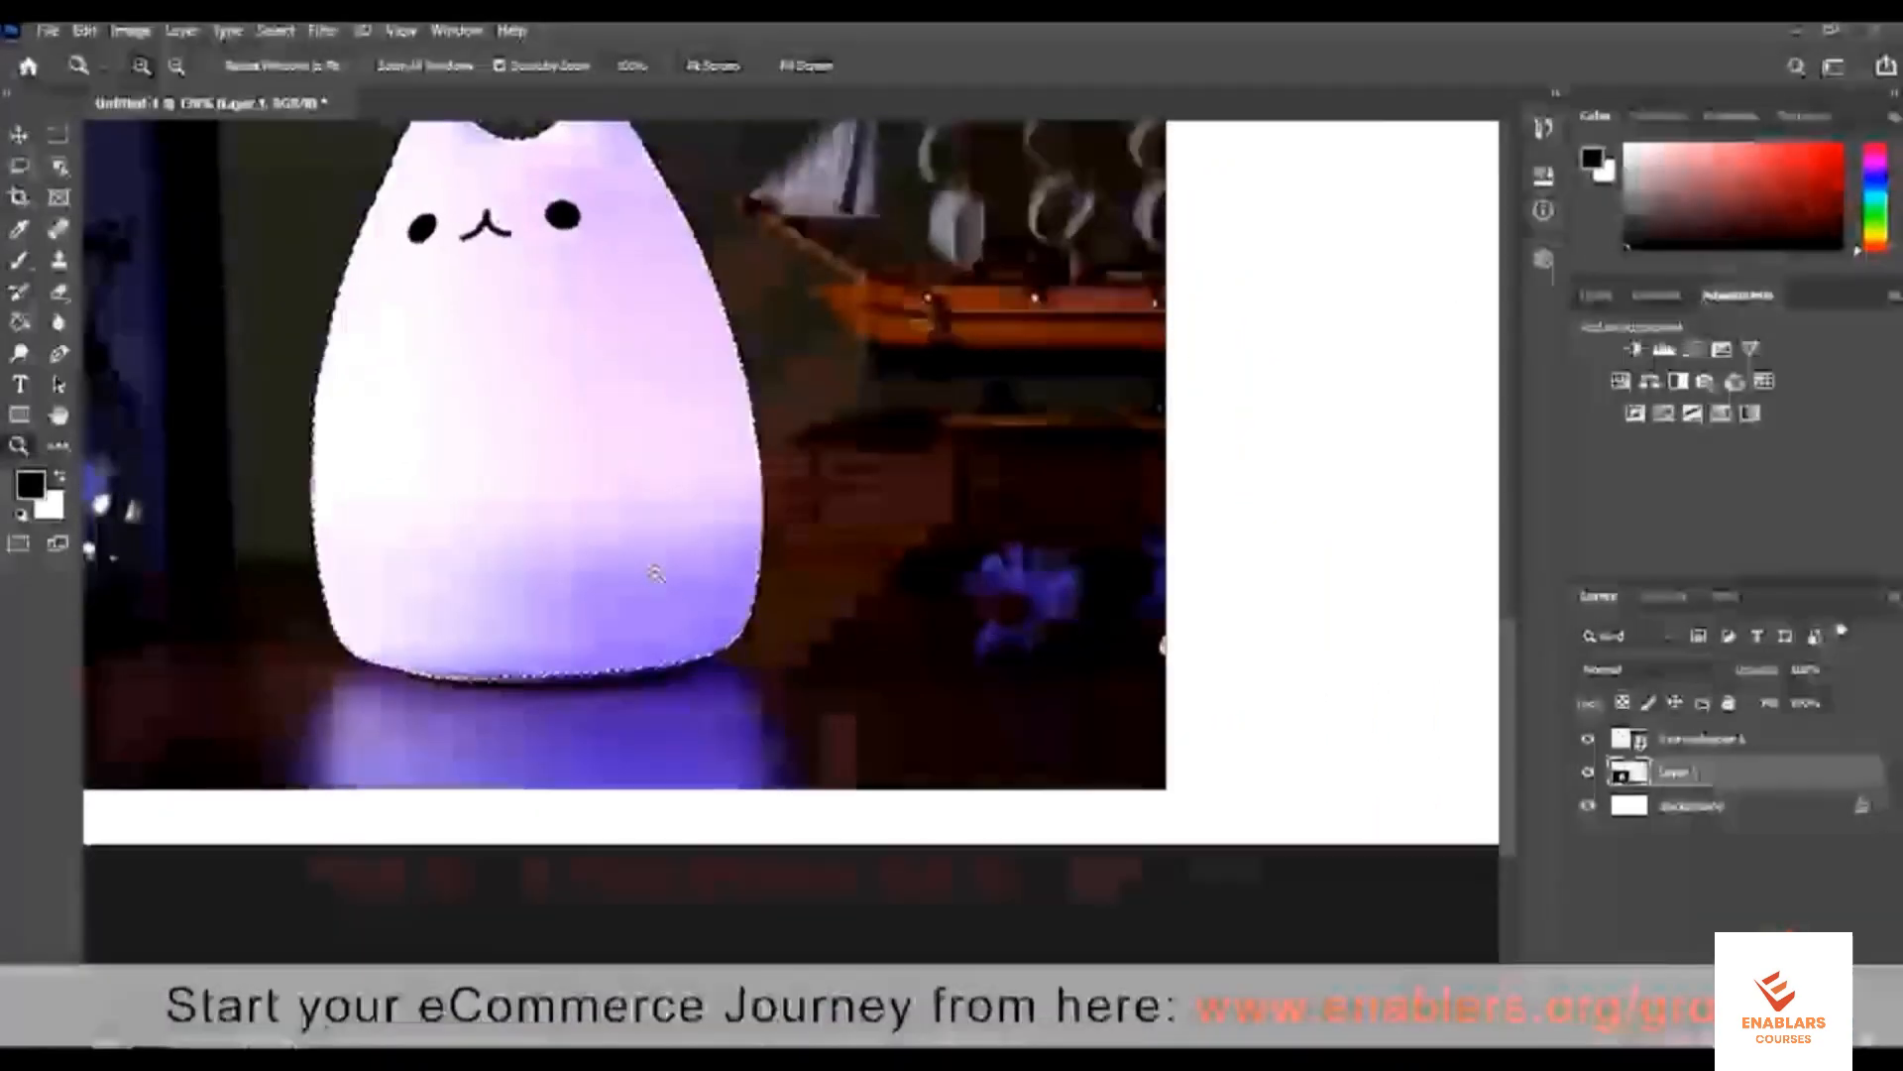
{"action": "left_click", "coordinate": [621, 527]}
{"action": "left_click_drag", "start_coordinate": [619, 433], "coordinate": [757, 649]}
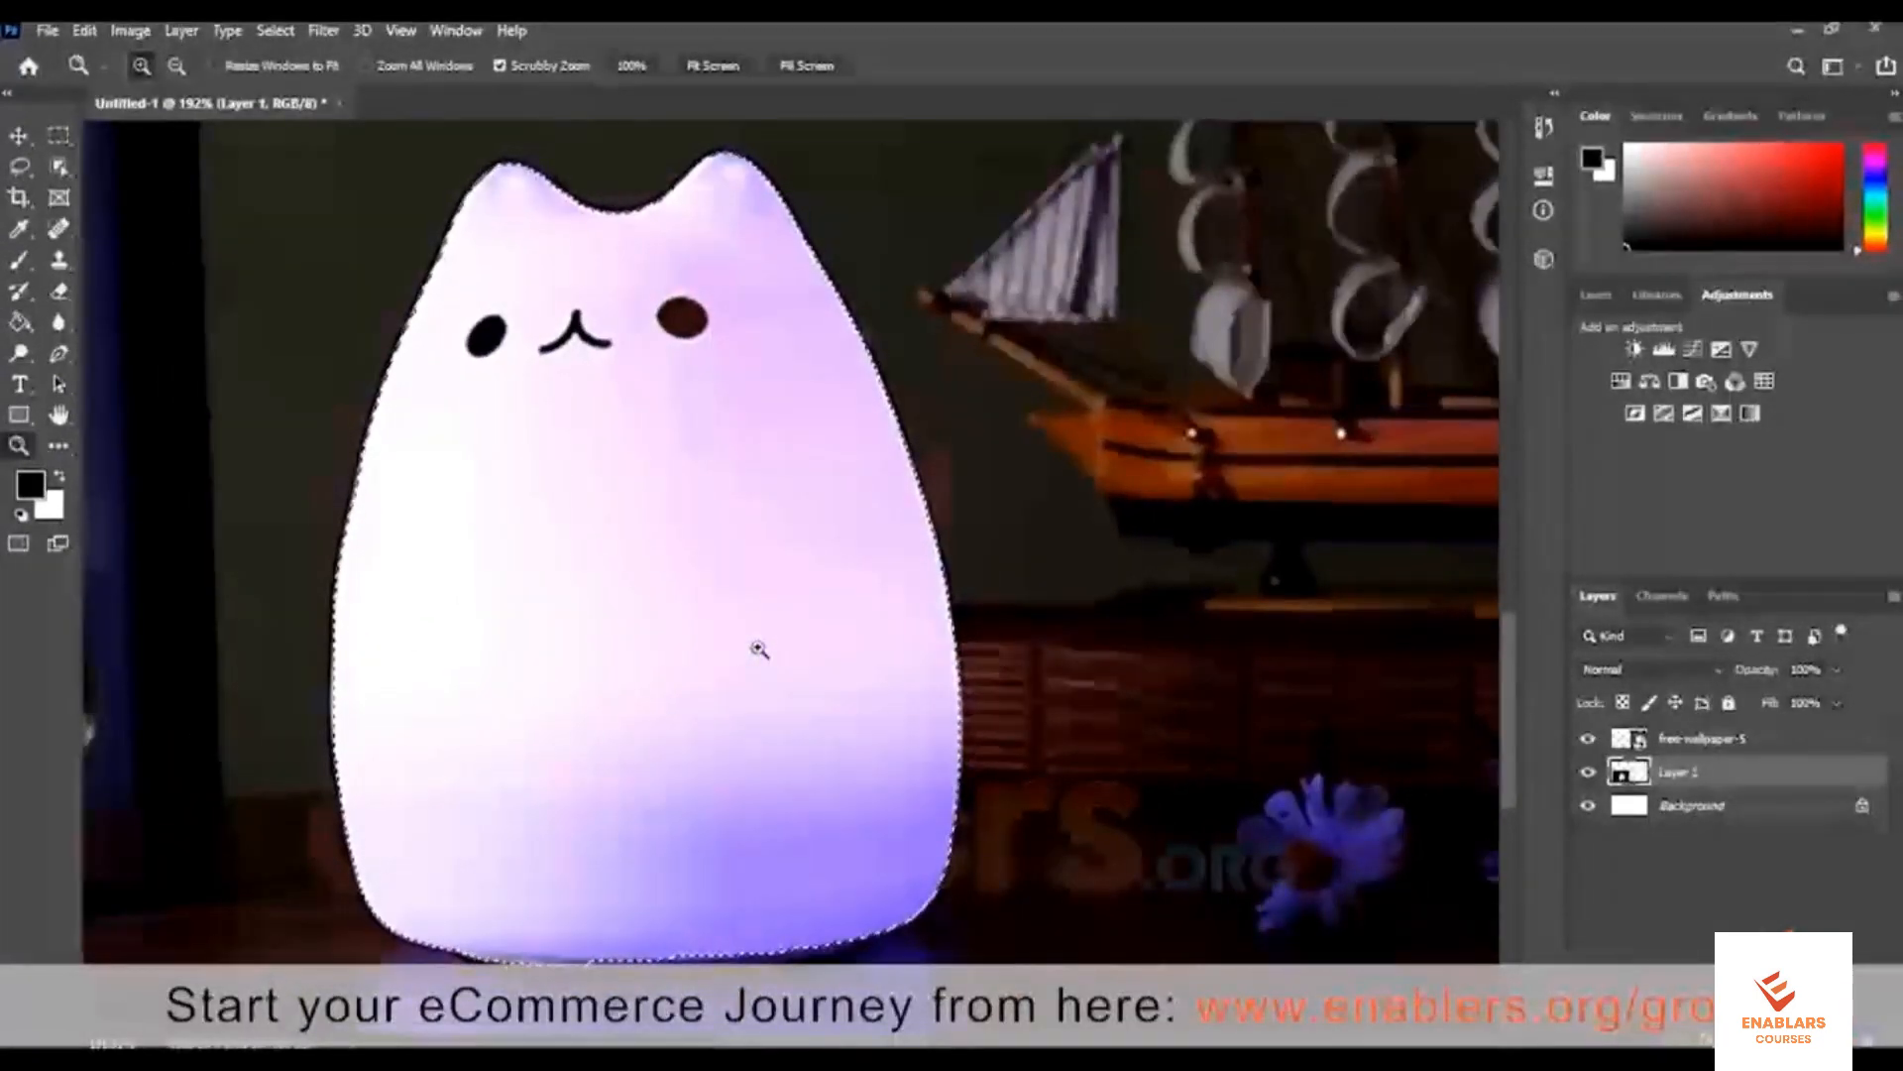
{"action": "key", "text": "ctrl+0"}
{"action": "key", "text": "v"}
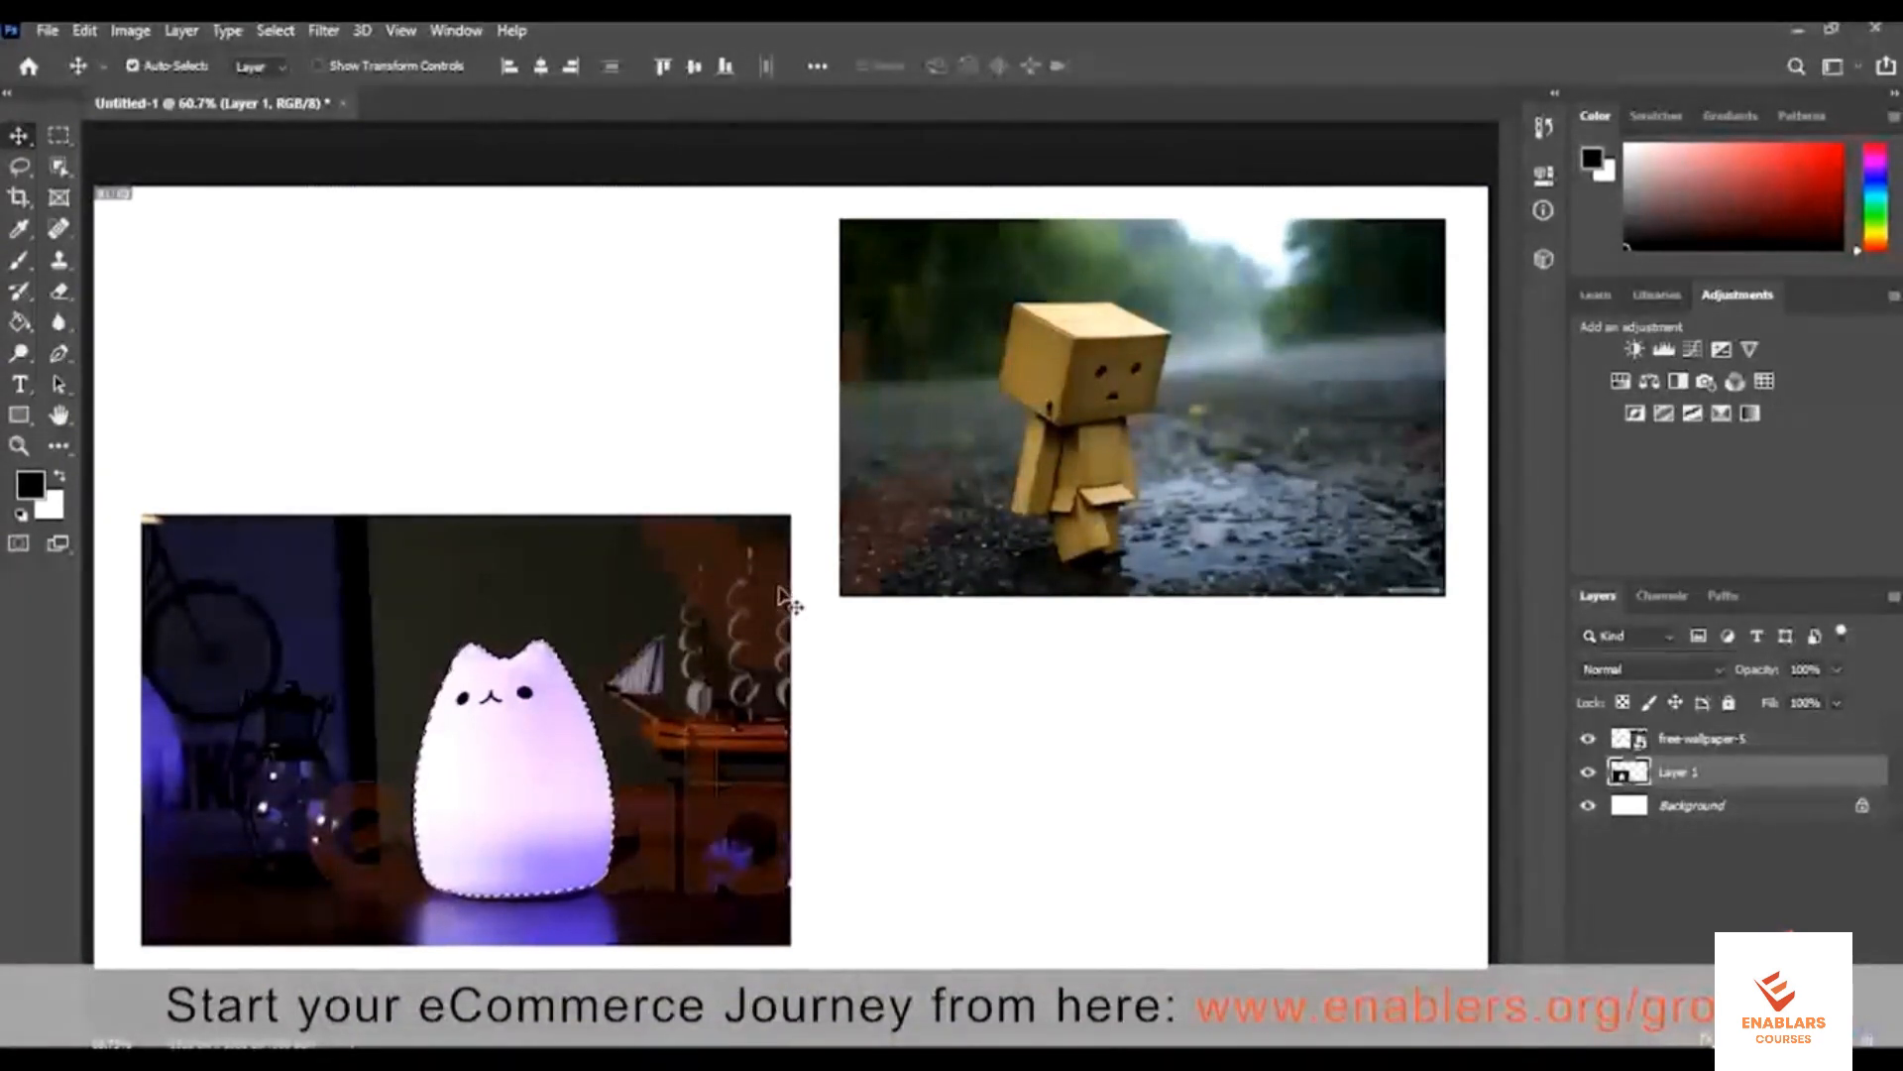
Add the missed dark strip along the cat lamp's base to the selection with the Lasso
{"action": "key", "text": "z"}
{"action": "left_click_drag", "start_coordinate": [544, 910], "coordinate": [504, 904]}
{"action": "left_click", "coordinate": [500, 902]}
{"action": "left_click", "coordinate": [287, 801]}
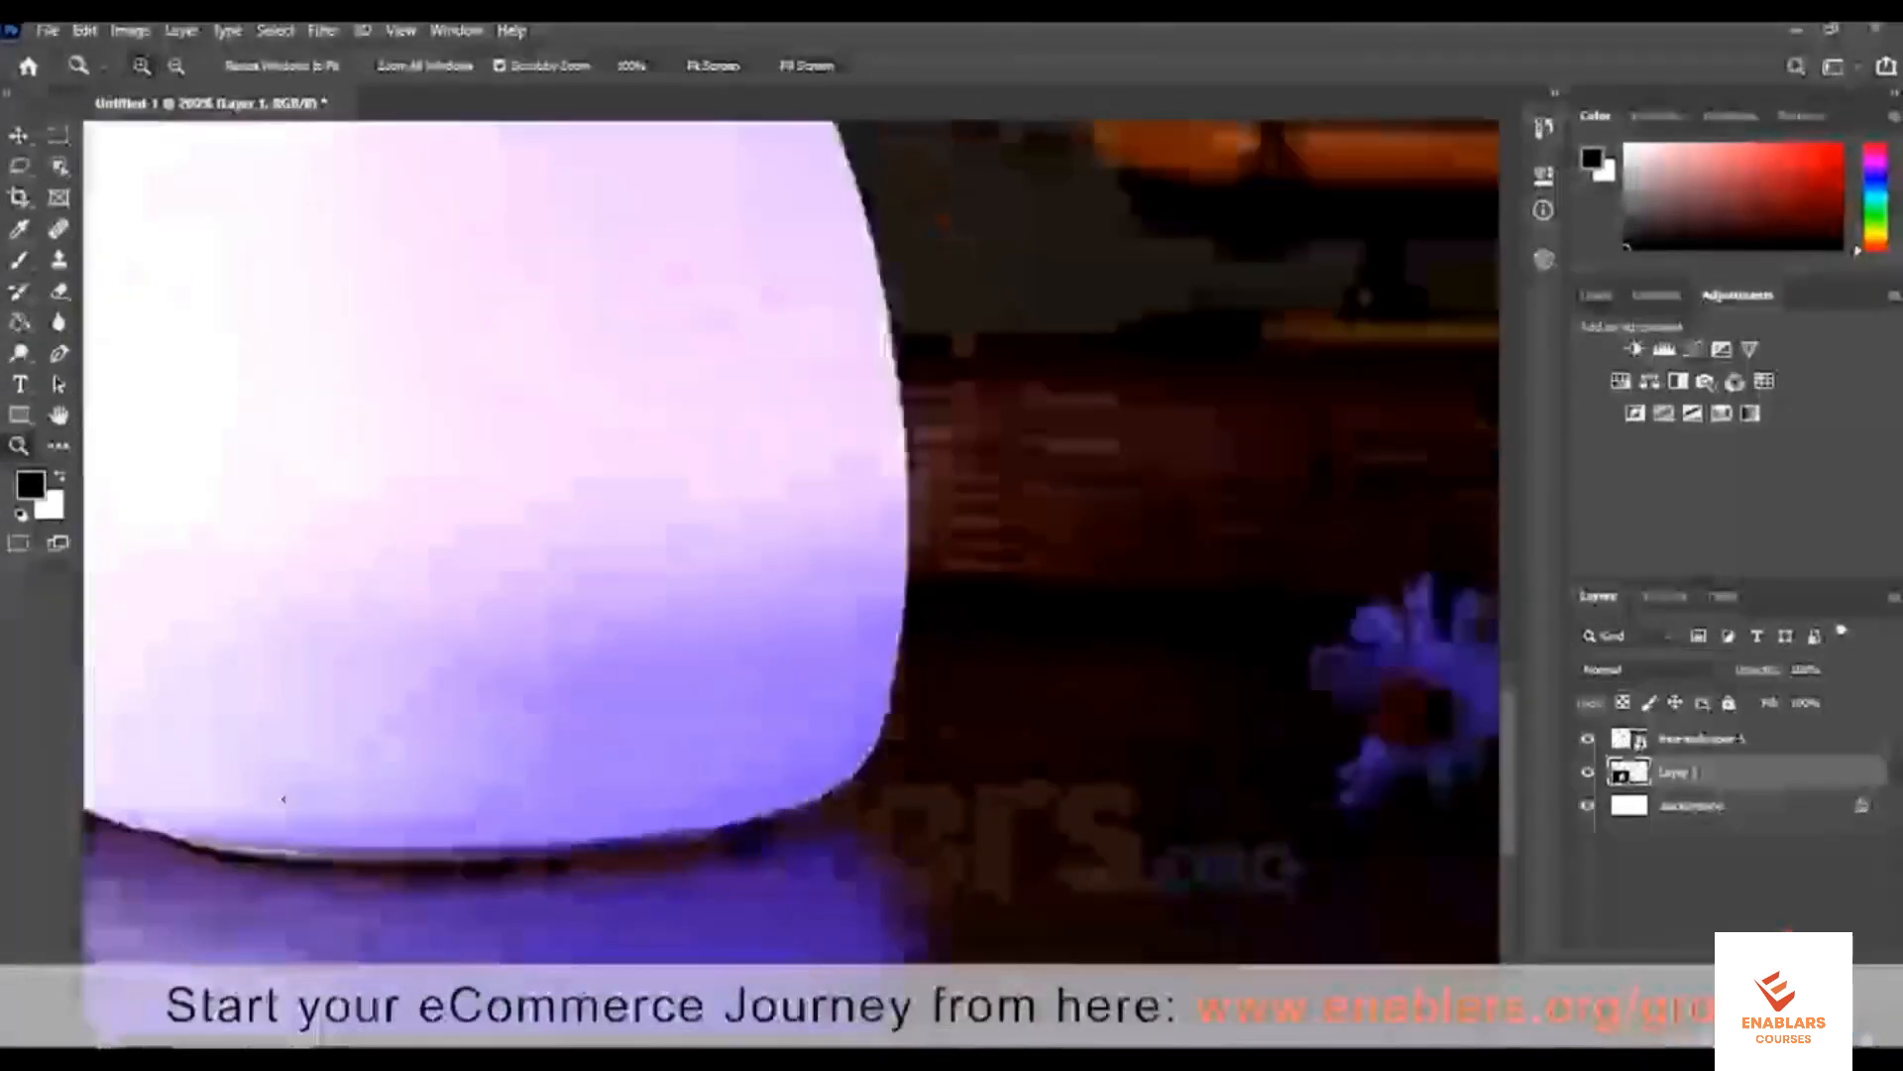
{"action": "left_click_drag", "start_coordinate": [355, 813], "coordinate": [437, 705]}
{"action": "left_click_drag", "start_coordinate": [638, 595], "coordinate": [642, 592]}
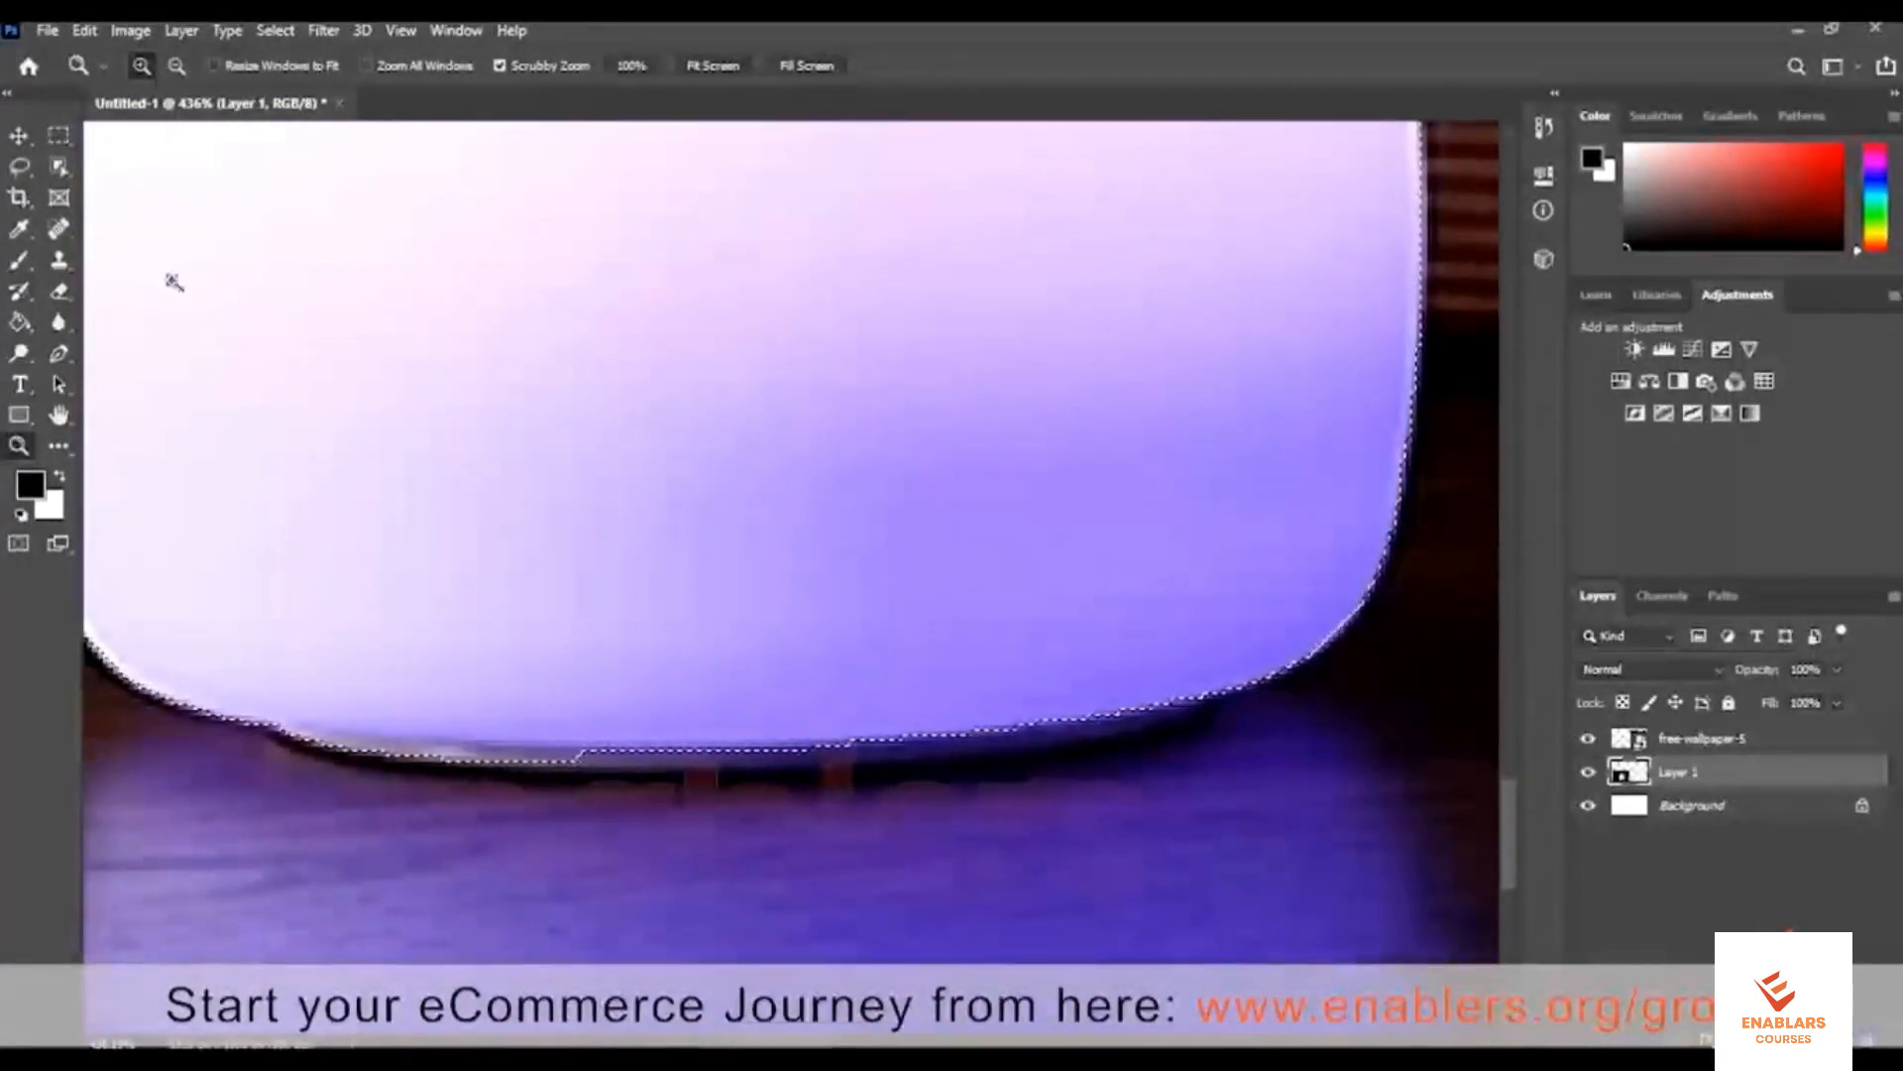
{"action": "left_click", "coordinate": [23, 174]}
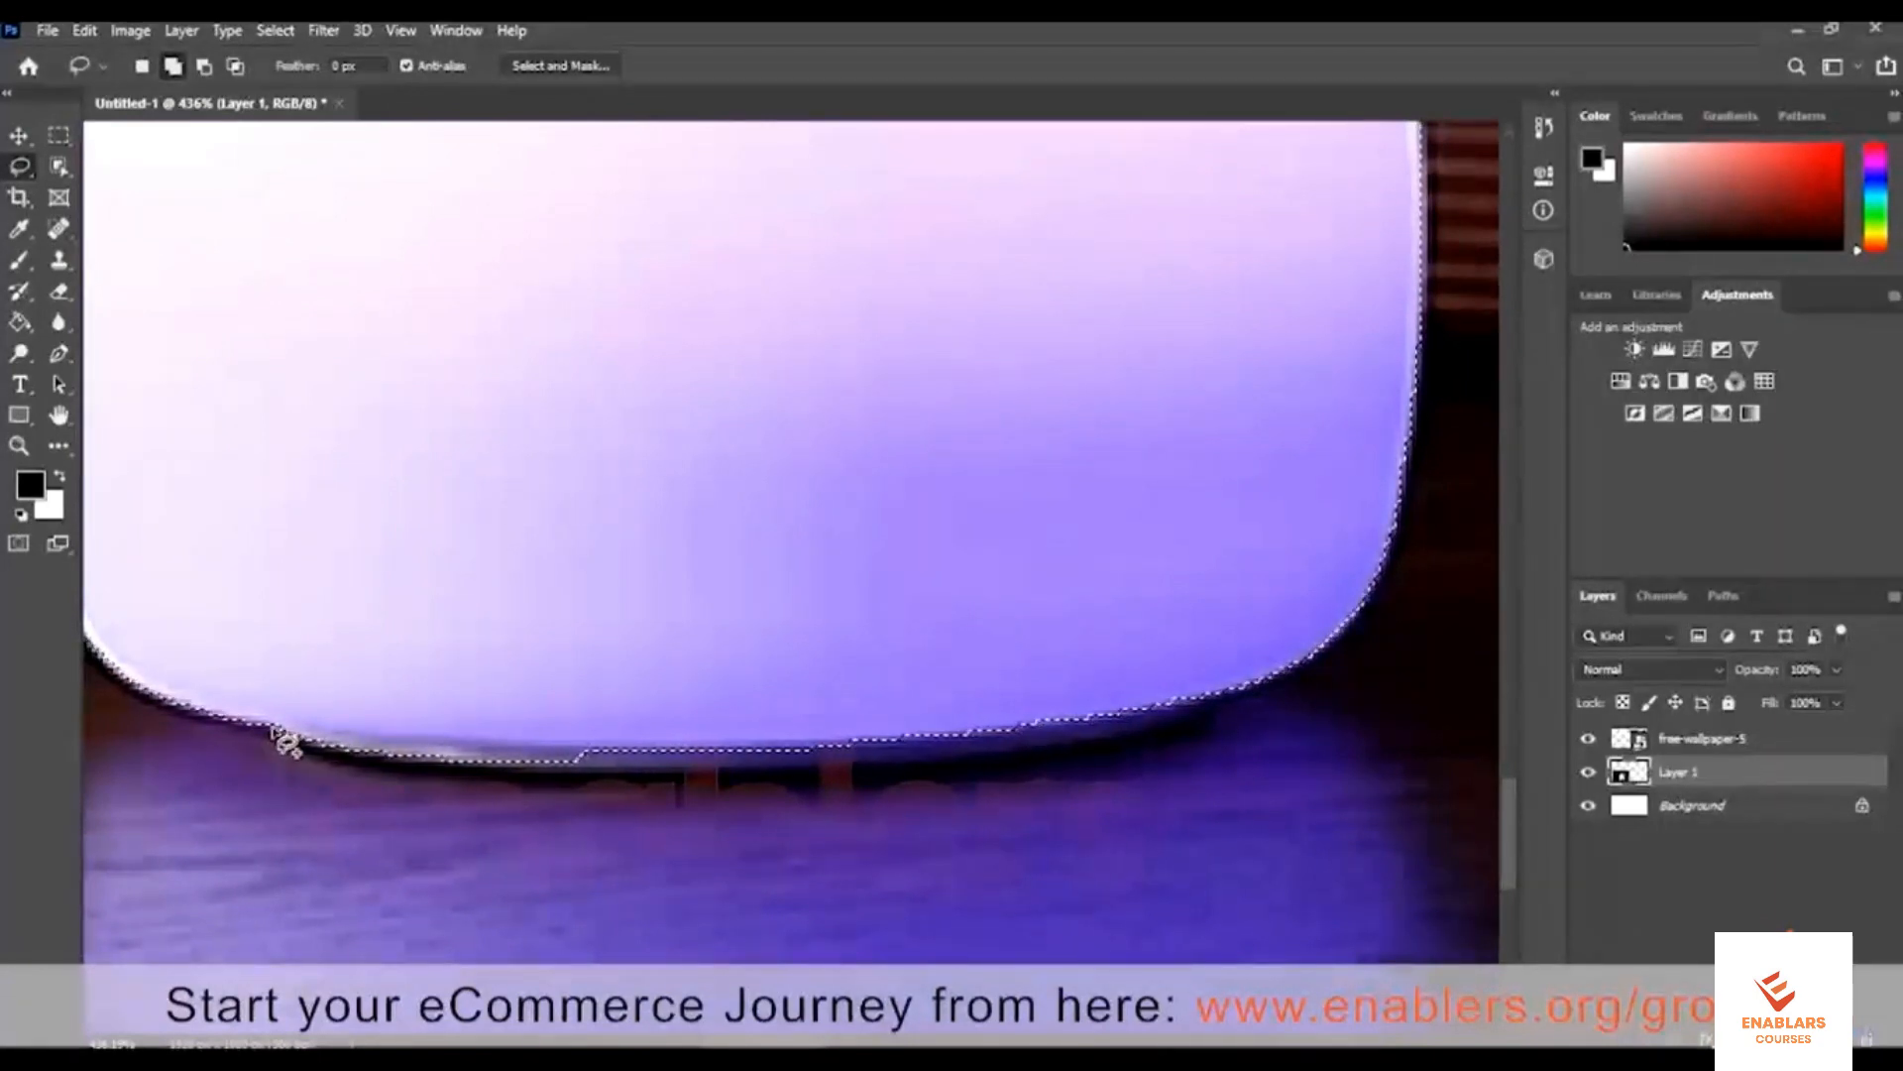
{"action": "mouse_move", "coordinate": [274, 729]}
{"action": "left_mouse_down"}
{"action": "mouse_move", "coordinate": [408, 773]}
{"action": "mouse_move", "coordinate": [829, 790]}
{"action": "mouse_move", "coordinate": [1185, 734]}
{"action": "mouse_move", "coordinate": [1205, 706]}
{"action": "left_mouse_up"}
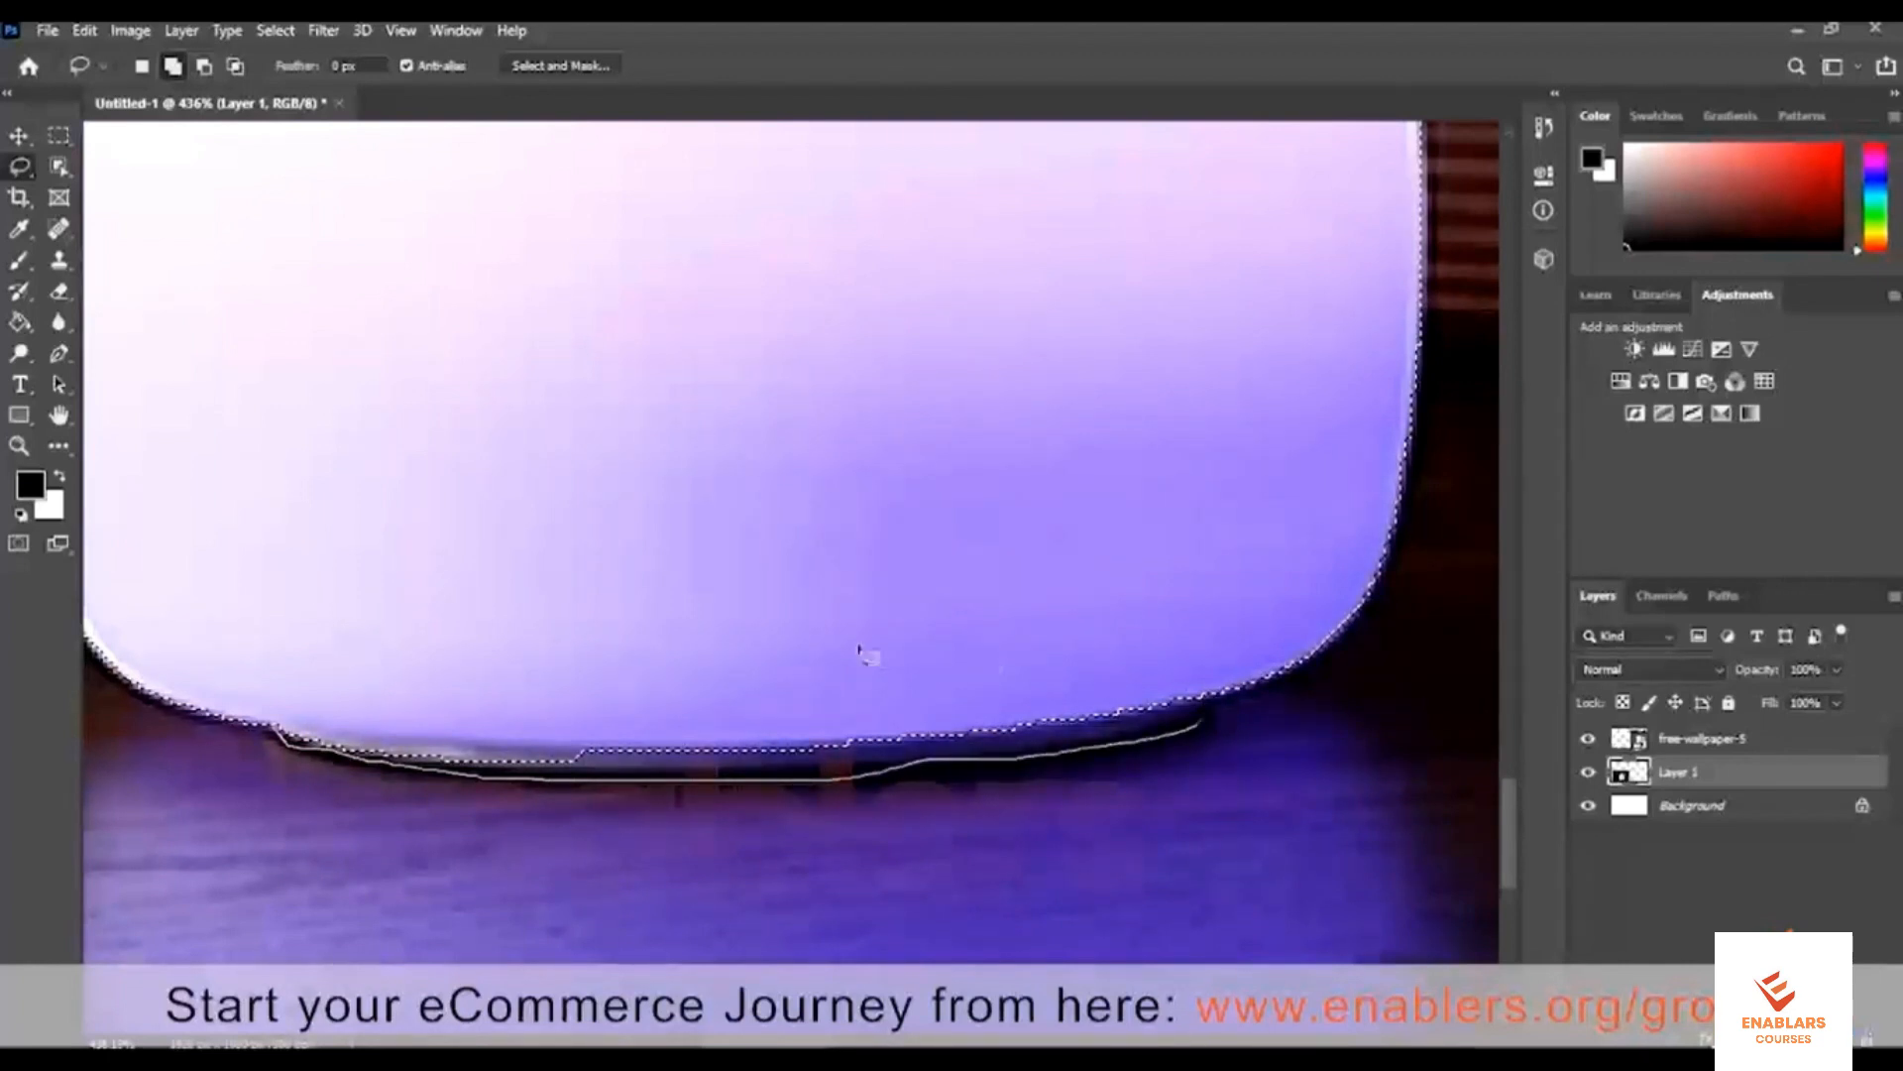
{"action": "left_click_drag", "start_coordinate": [390, 678], "coordinate": [279, 734]}
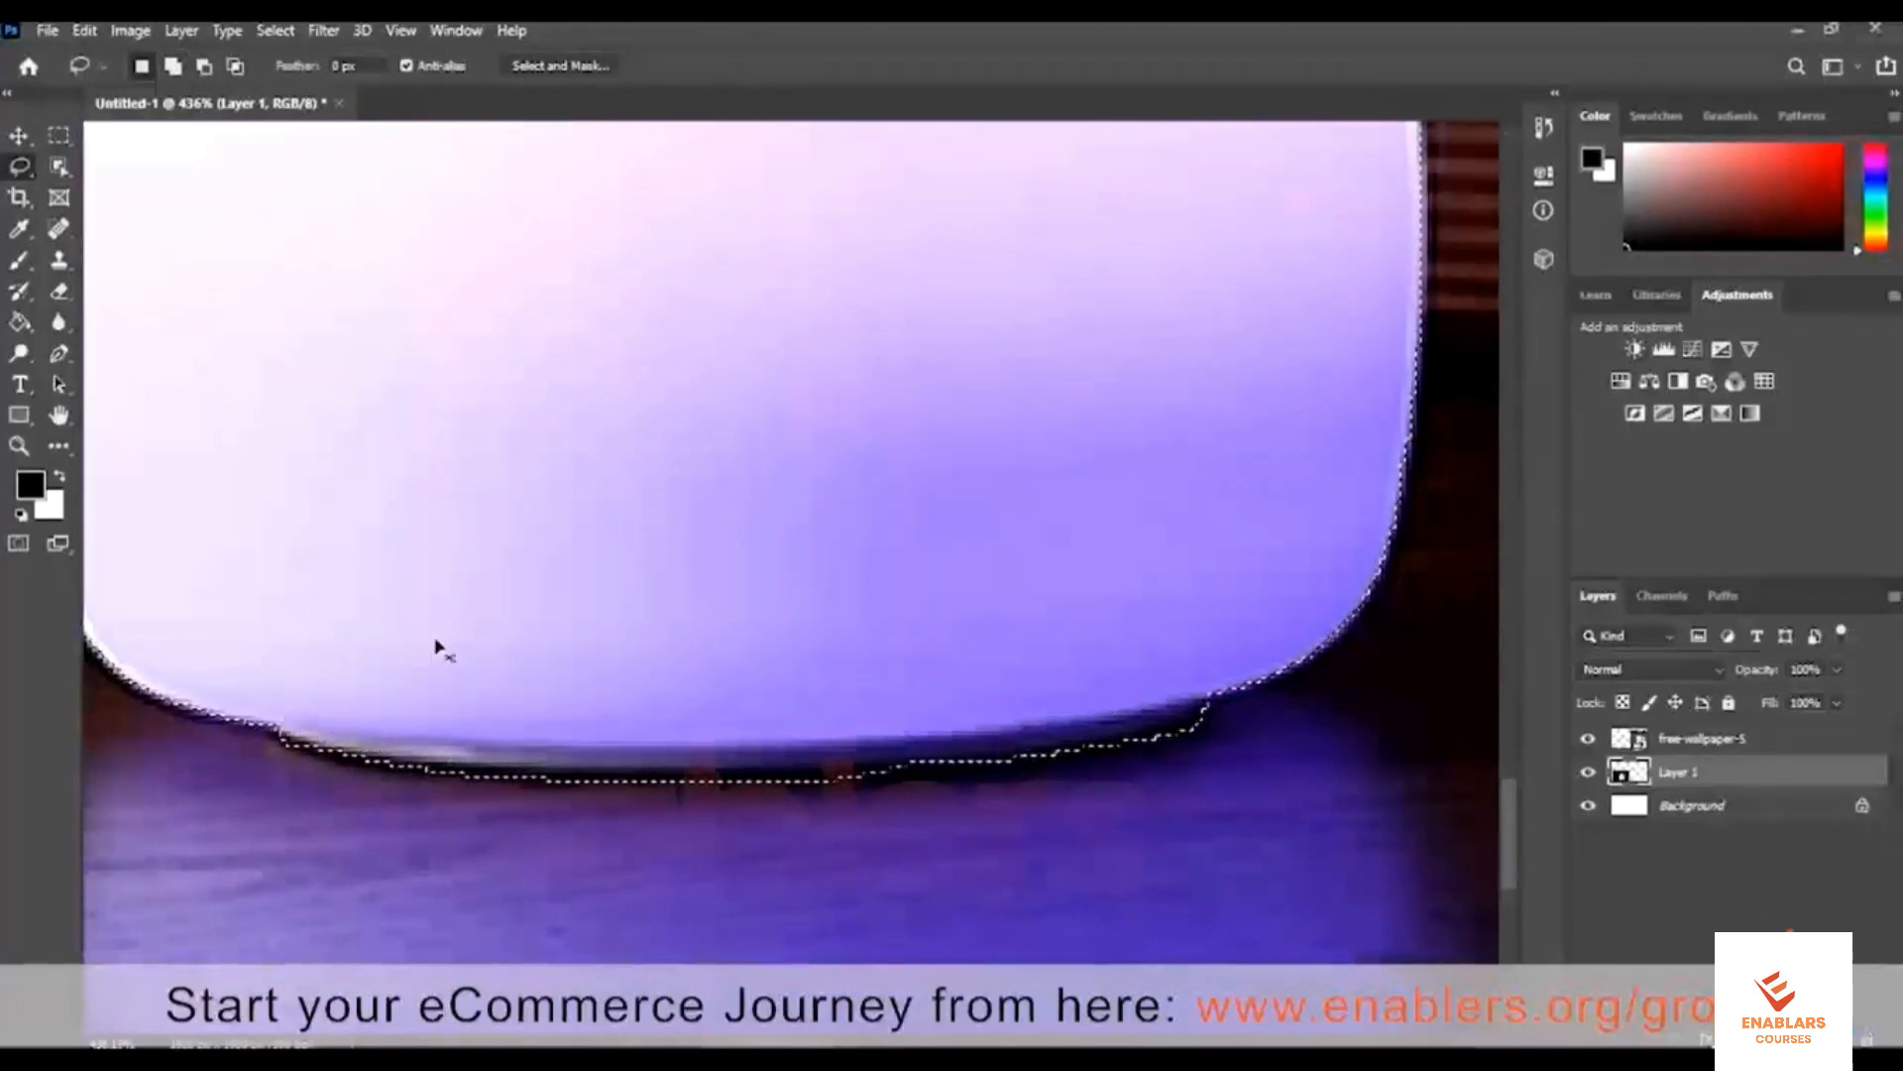
Copy the selected cat lamp to a new layer and stack that layer above free-wallpaper-5
{"action": "key", "text": "ctrl+0"}
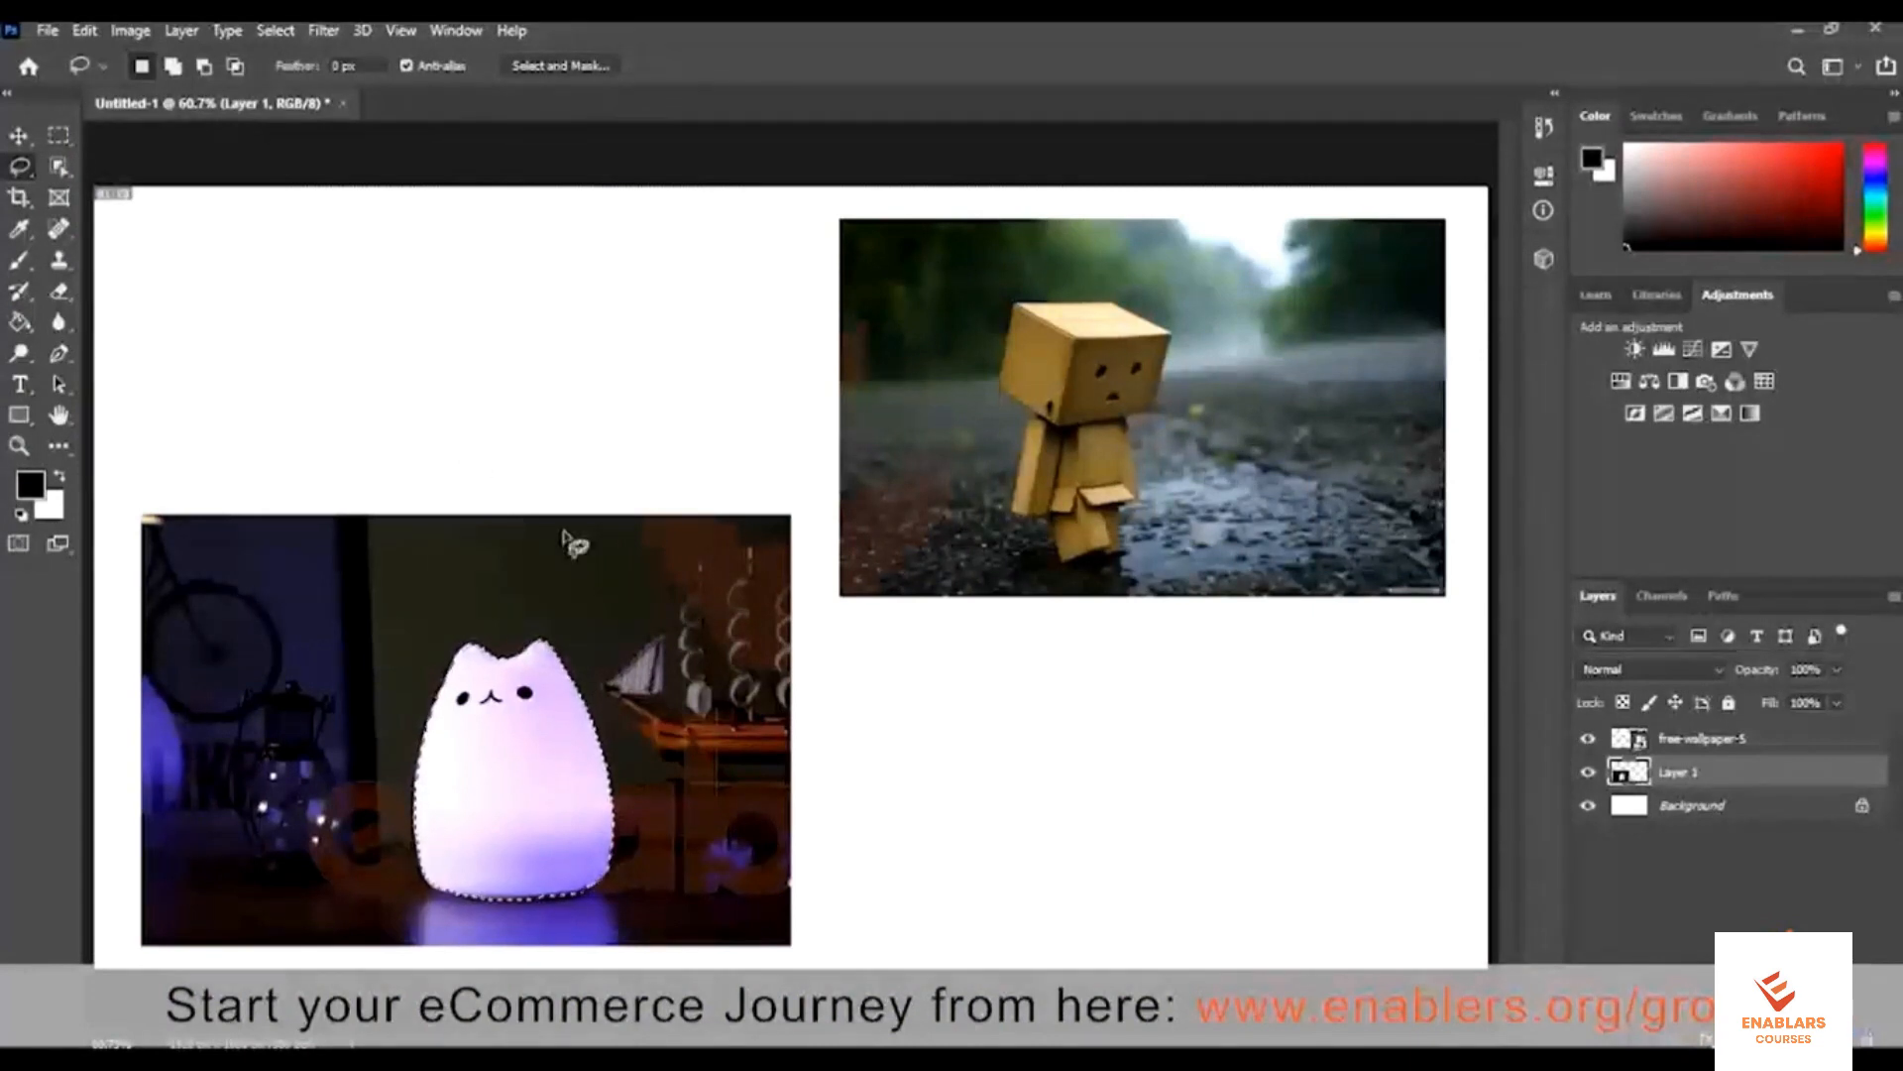
{"action": "key", "text": "ctrl+j"}
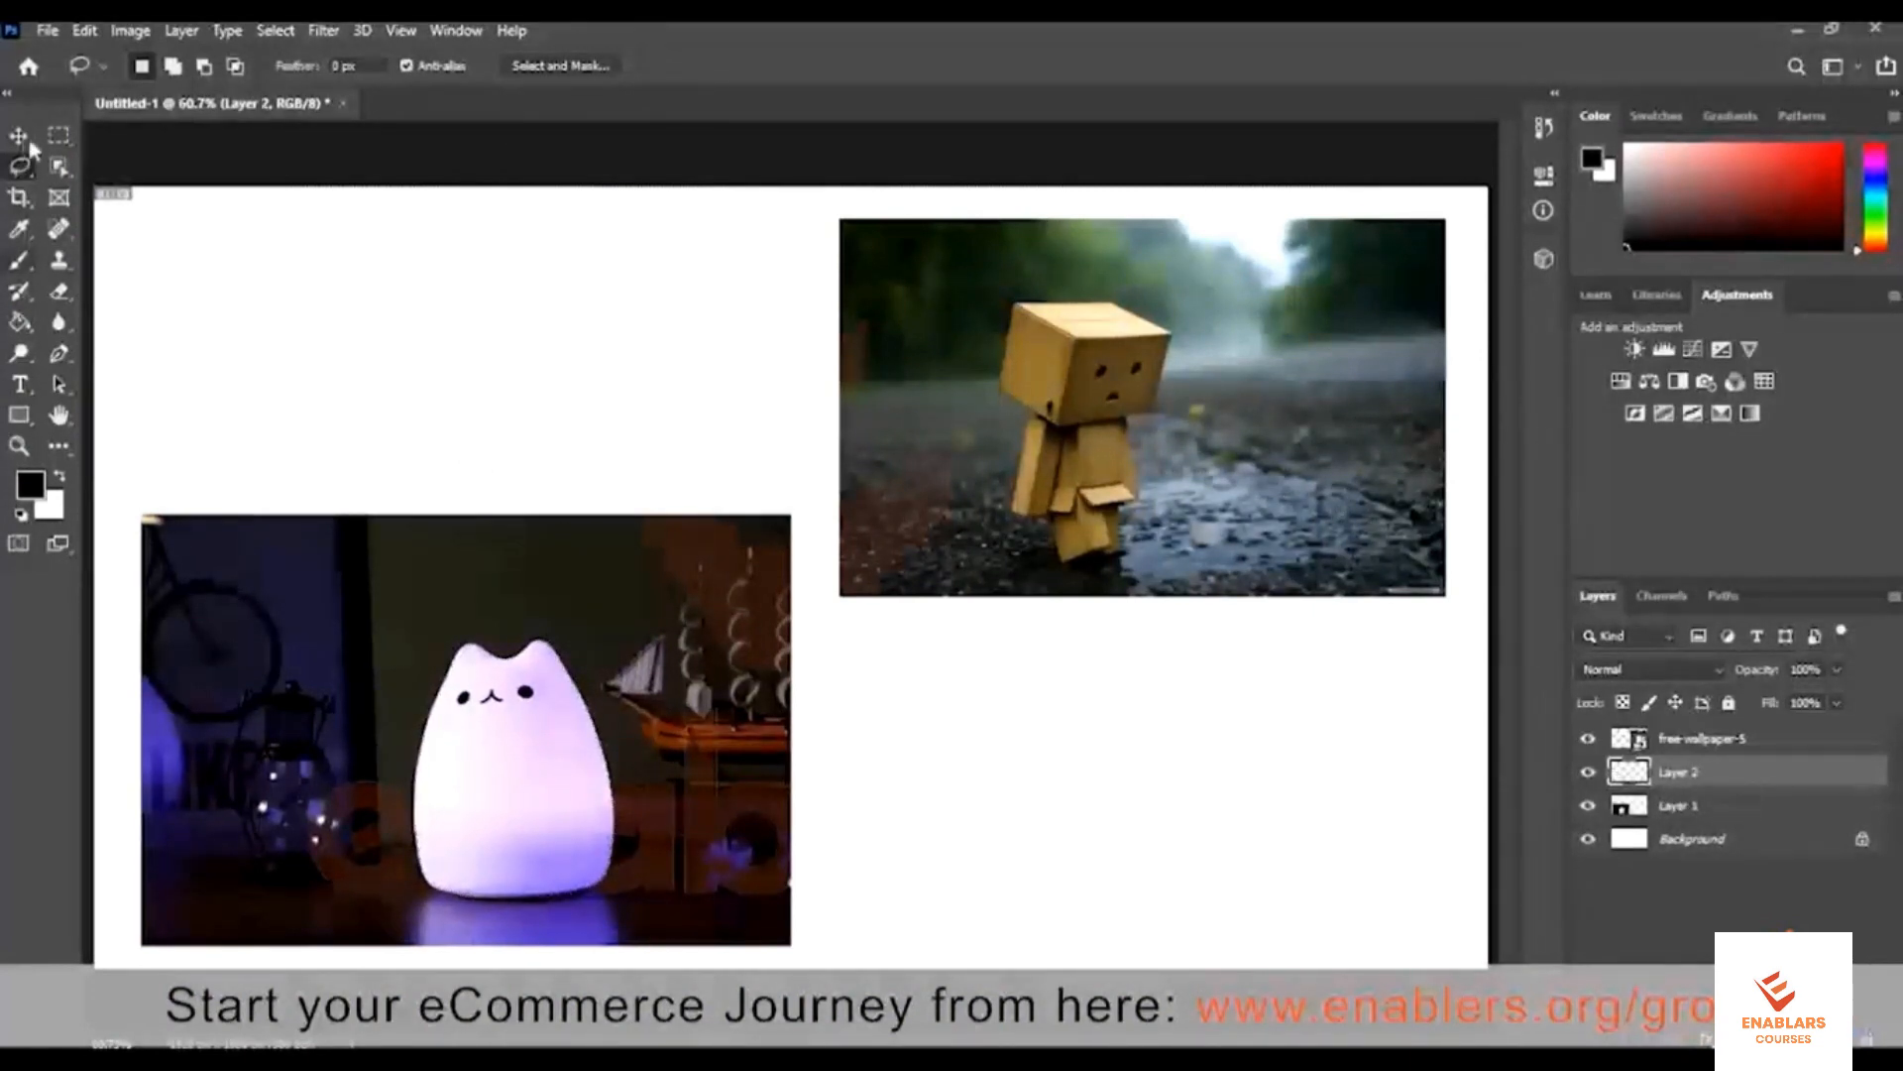
{"action": "key", "text": "v"}
{"action": "left_click_drag", "start_coordinate": [486, 709], "coordinate": [1140, 734]}
{"action": "left_click_drag", "start_coordinate": [1721, 785], "coordinate": [1725, 739]}
Place the cat lamp copy on the wet ground just to the right of the cardboard figure
{"action": "left_click_drag", "start_coordinate": [1170, 793], "coordinate": [1306, 433]}
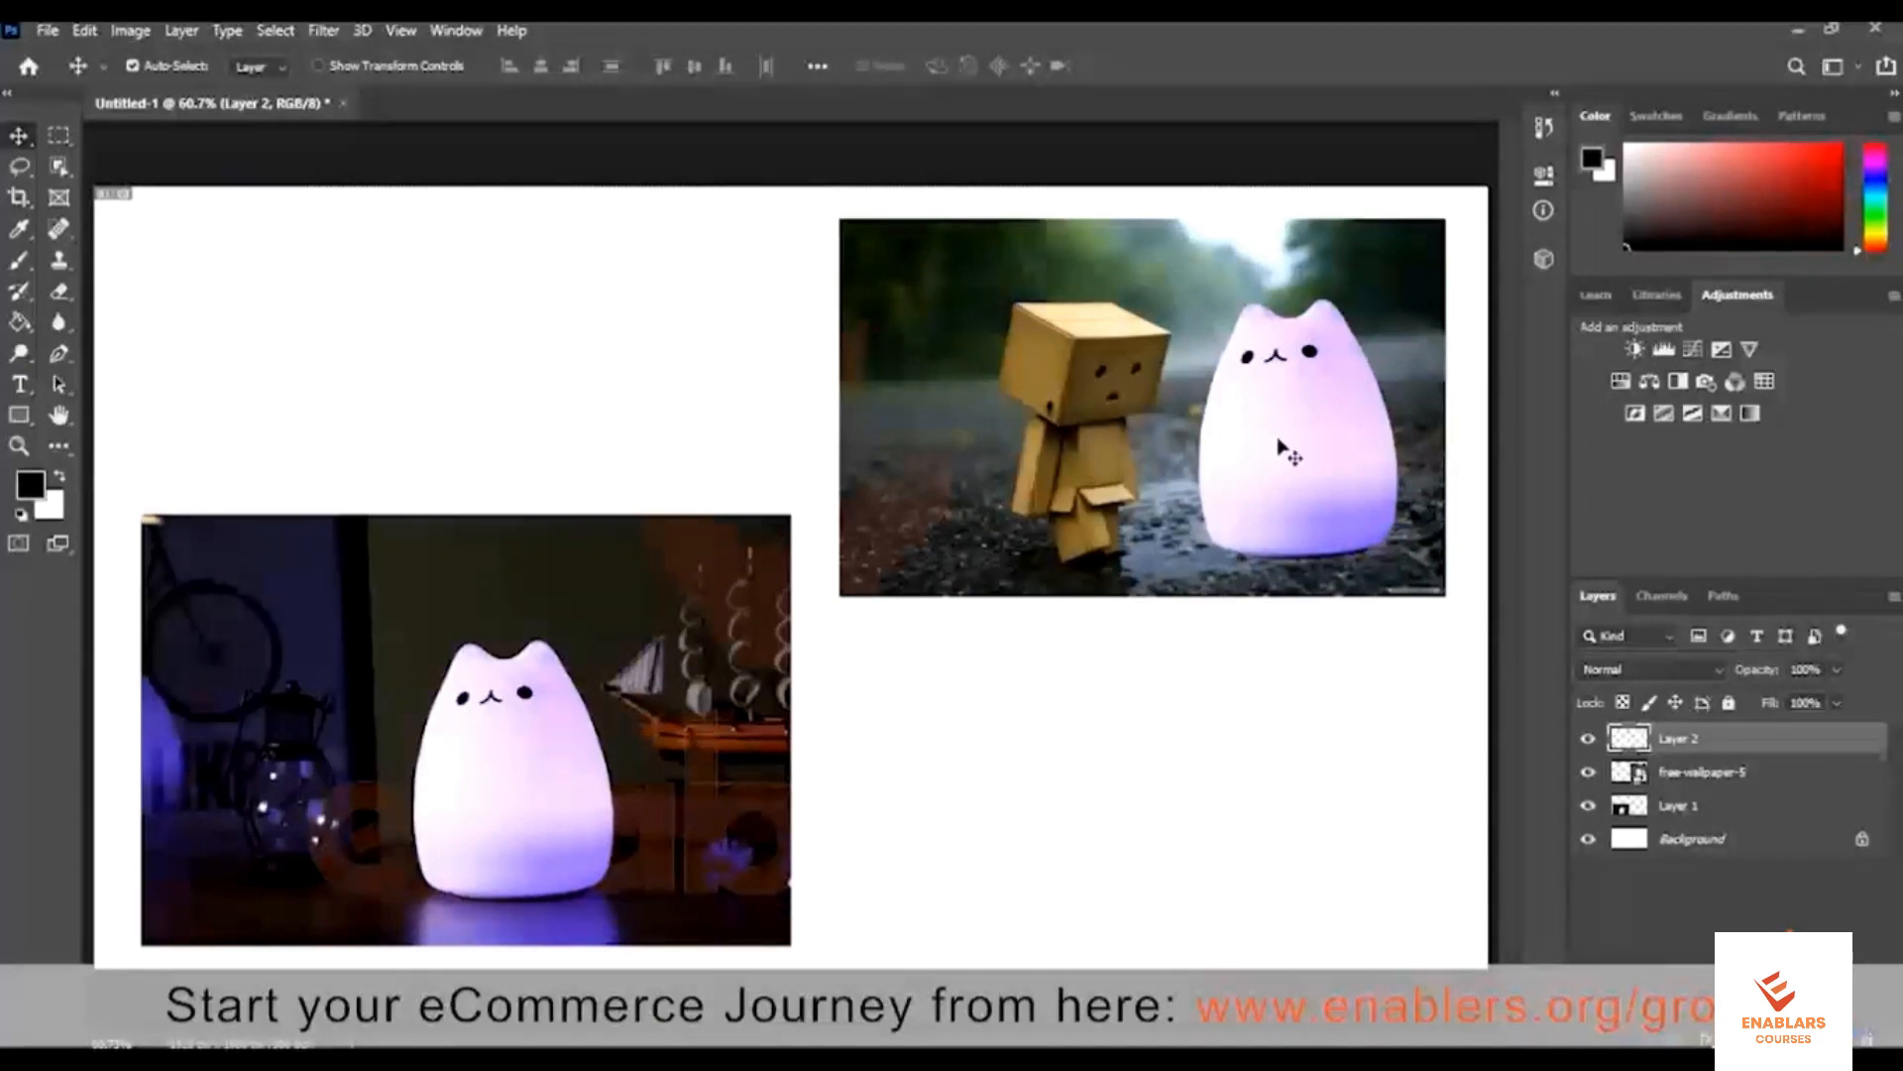
{"action": "mouse_move", "coordinate": [1315, 424]}
{"action": "left_mouse_down"}
{"action": "mouse_move", "coordinate": [1299, 401]}
{"action": "mouse_move", "coordinate": [1289, 428]}
{"action": "left_mouse_up"}
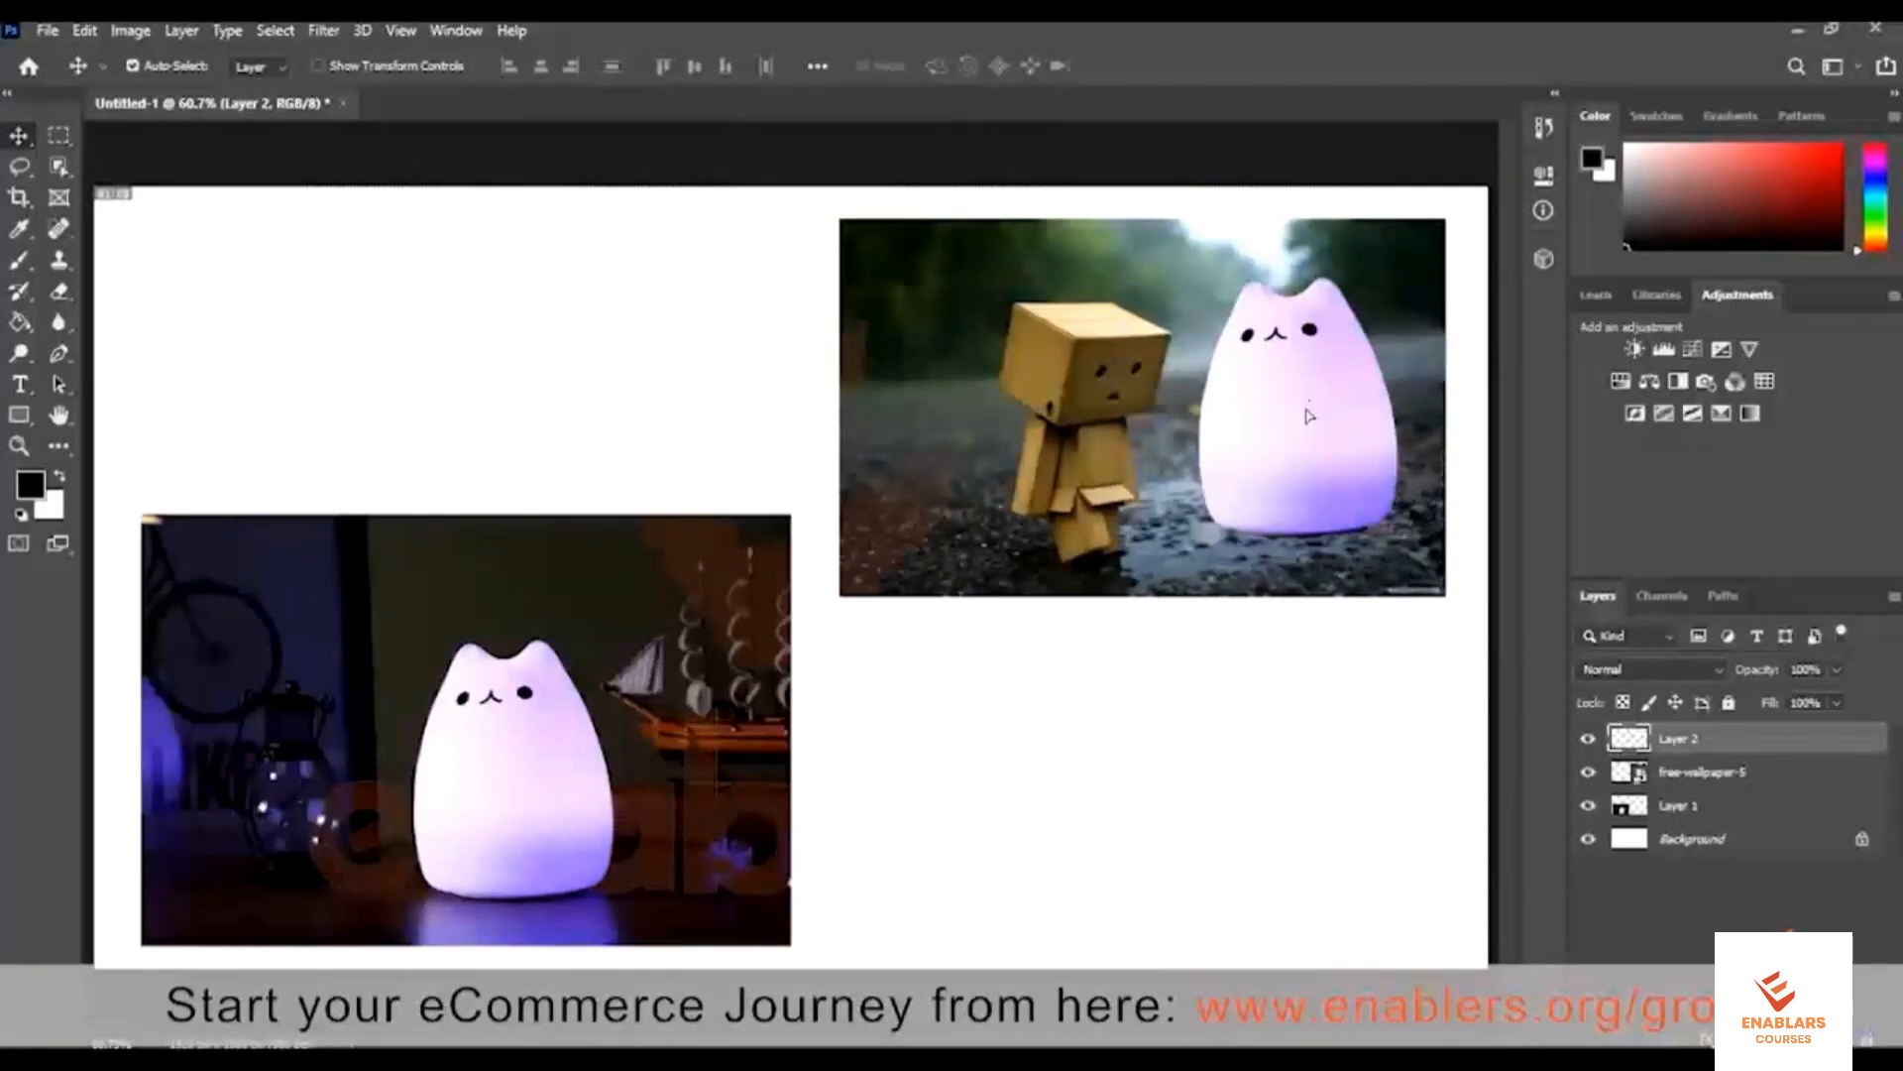
{"action": "mouse_move", "coordinate": [1293, 348]}
{"action": "left_mouse_down"}
{"action": "mouse_move", "coordinate": [1306, 387]}
{"action": "mouse_move", "coordinate": [1294, 359]}
{"action": "left_mouse_up"}
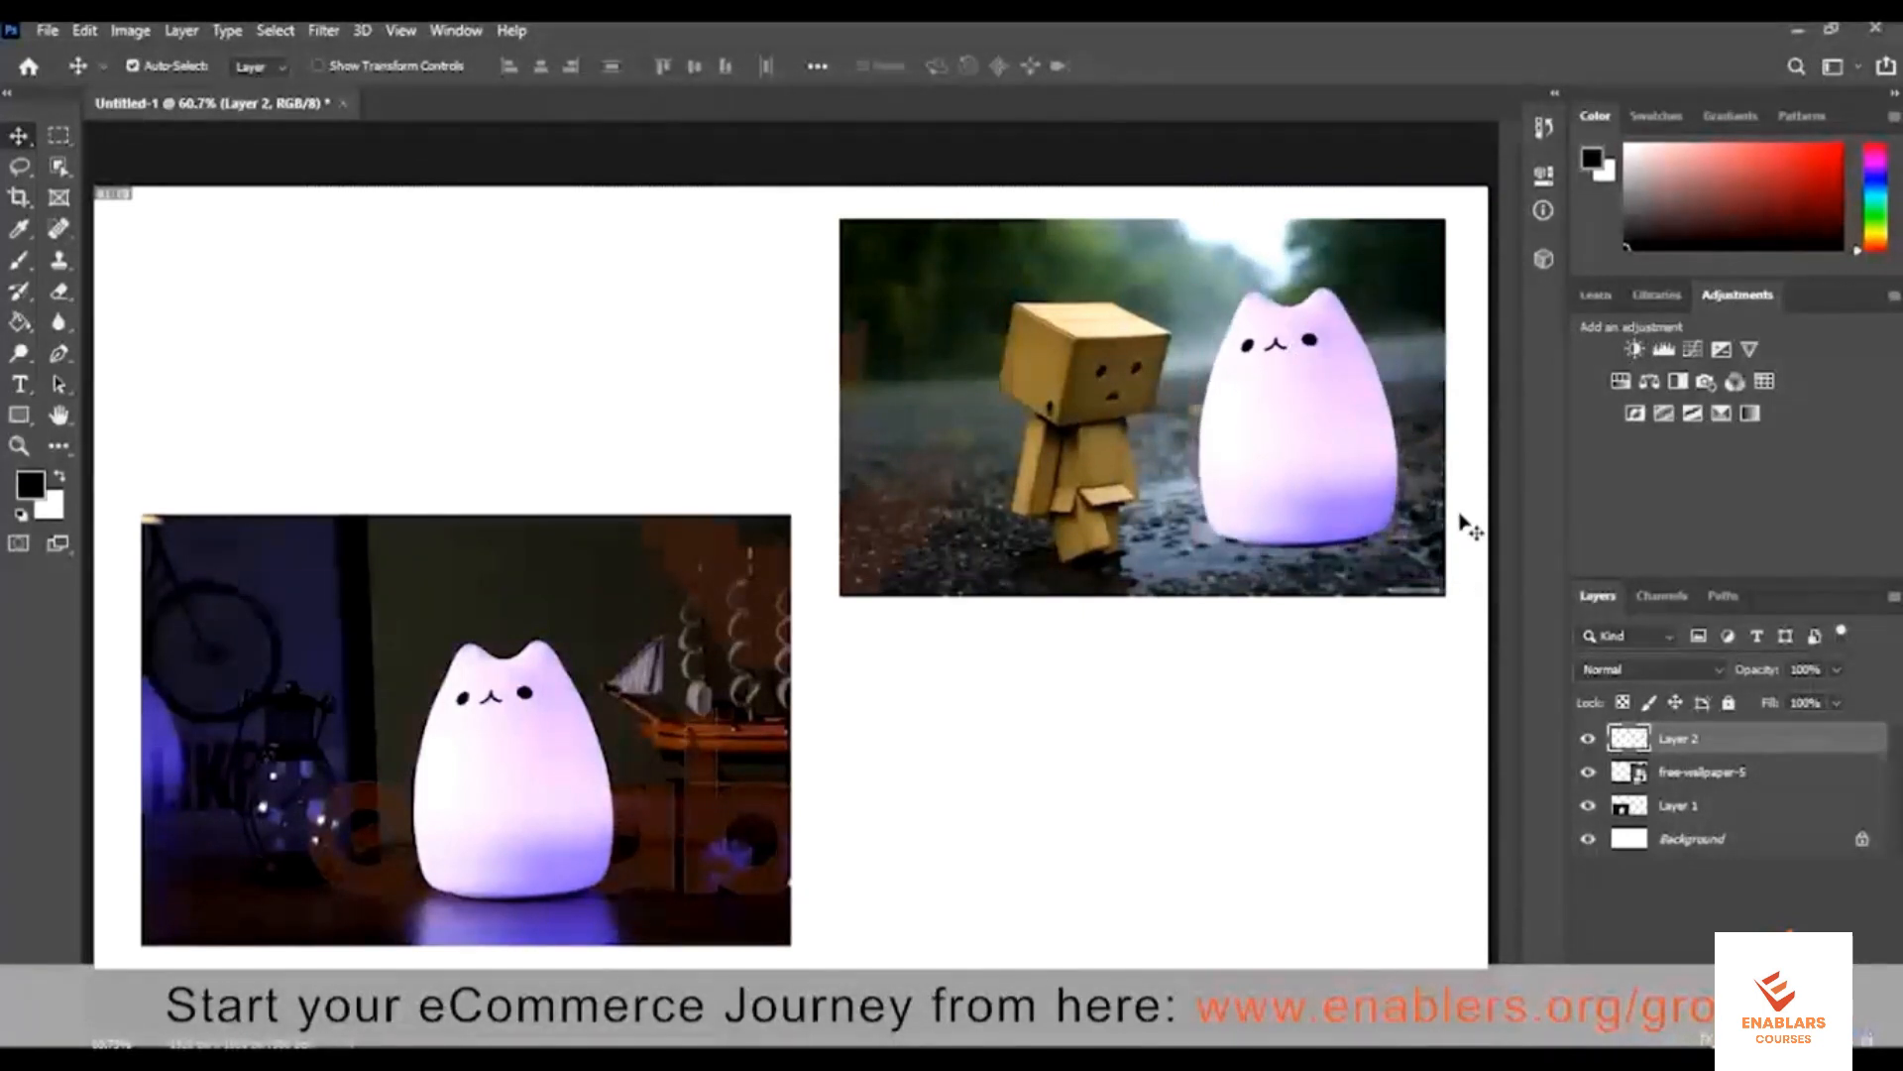